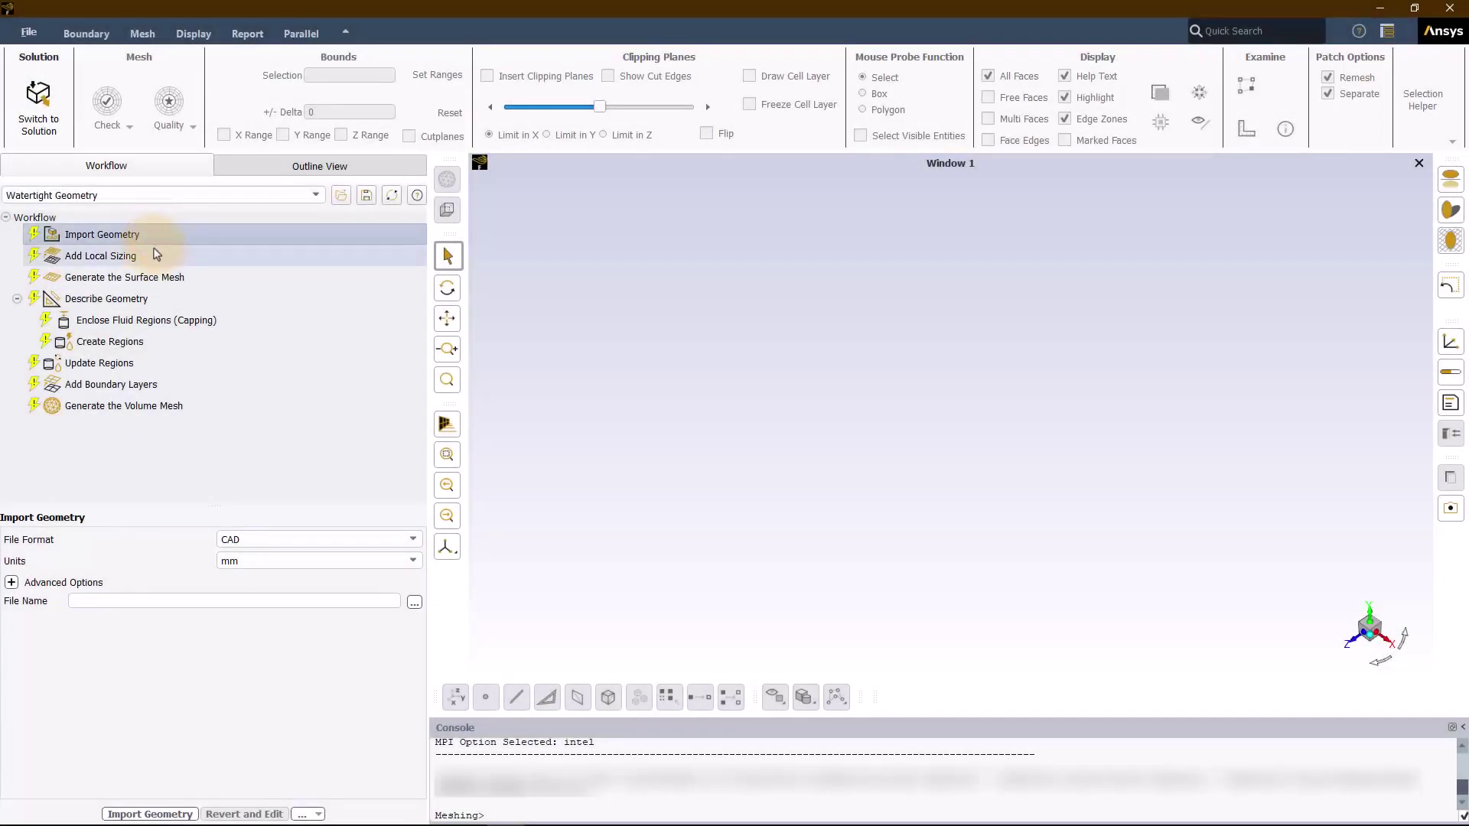
Import the Example-BOI-FOI-ST.dsco geometry file
left_click(414, 603)
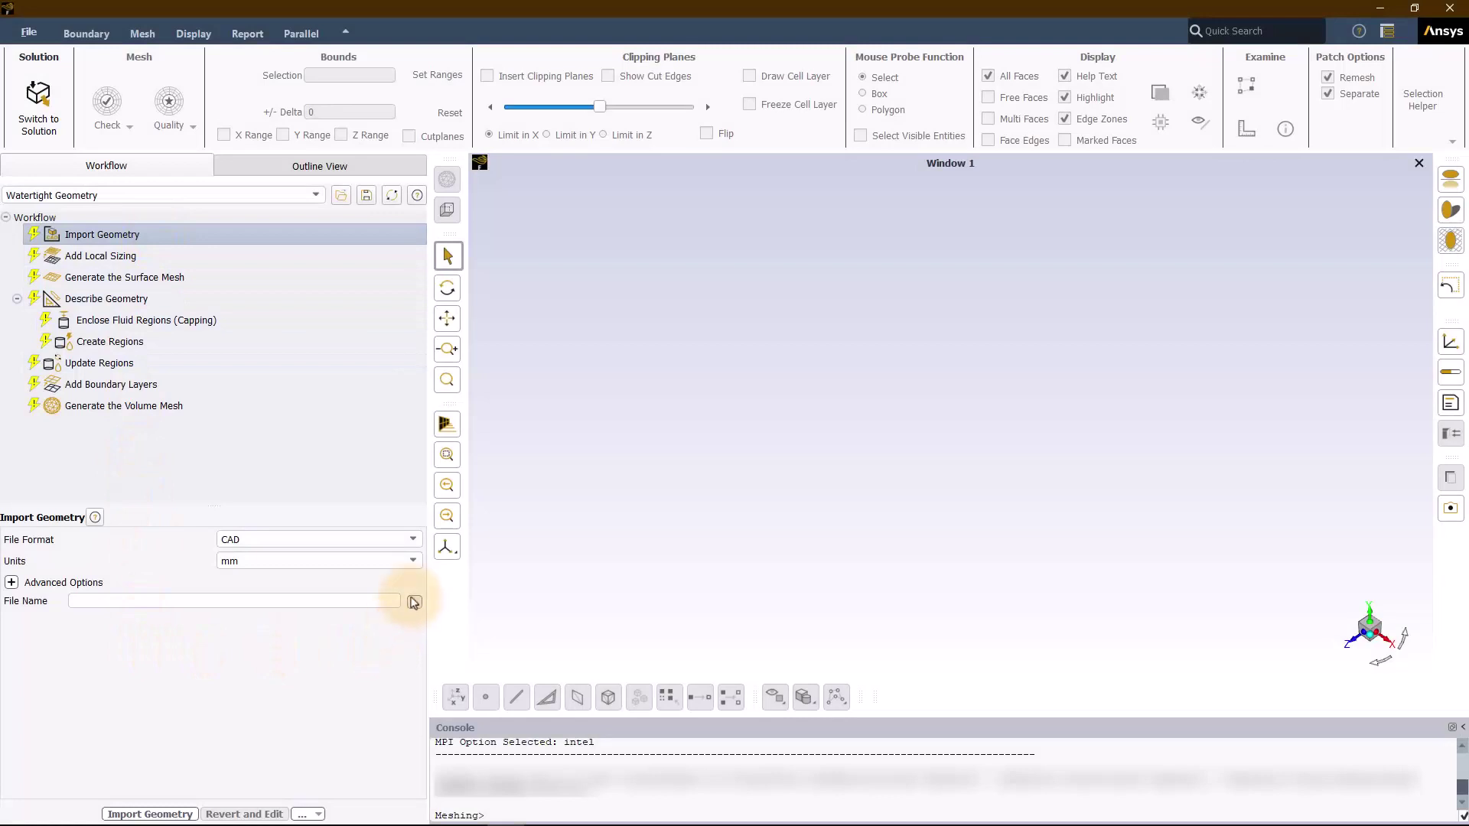
left_click(668, 336)
left_click(965, 511)
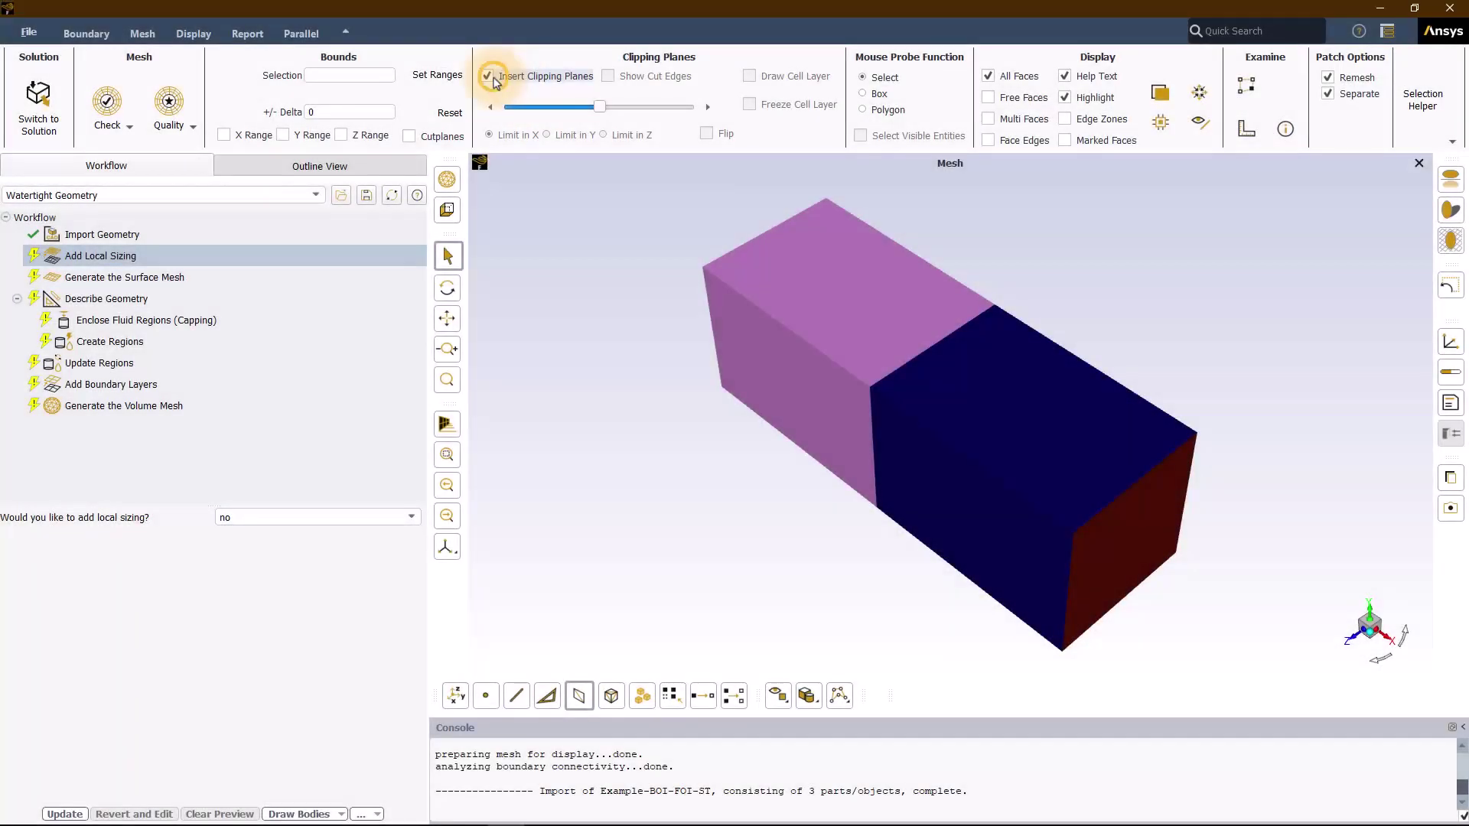
Insert a clipping plane limited in Z and view the clipped domain from the front
left_click(487, 76)
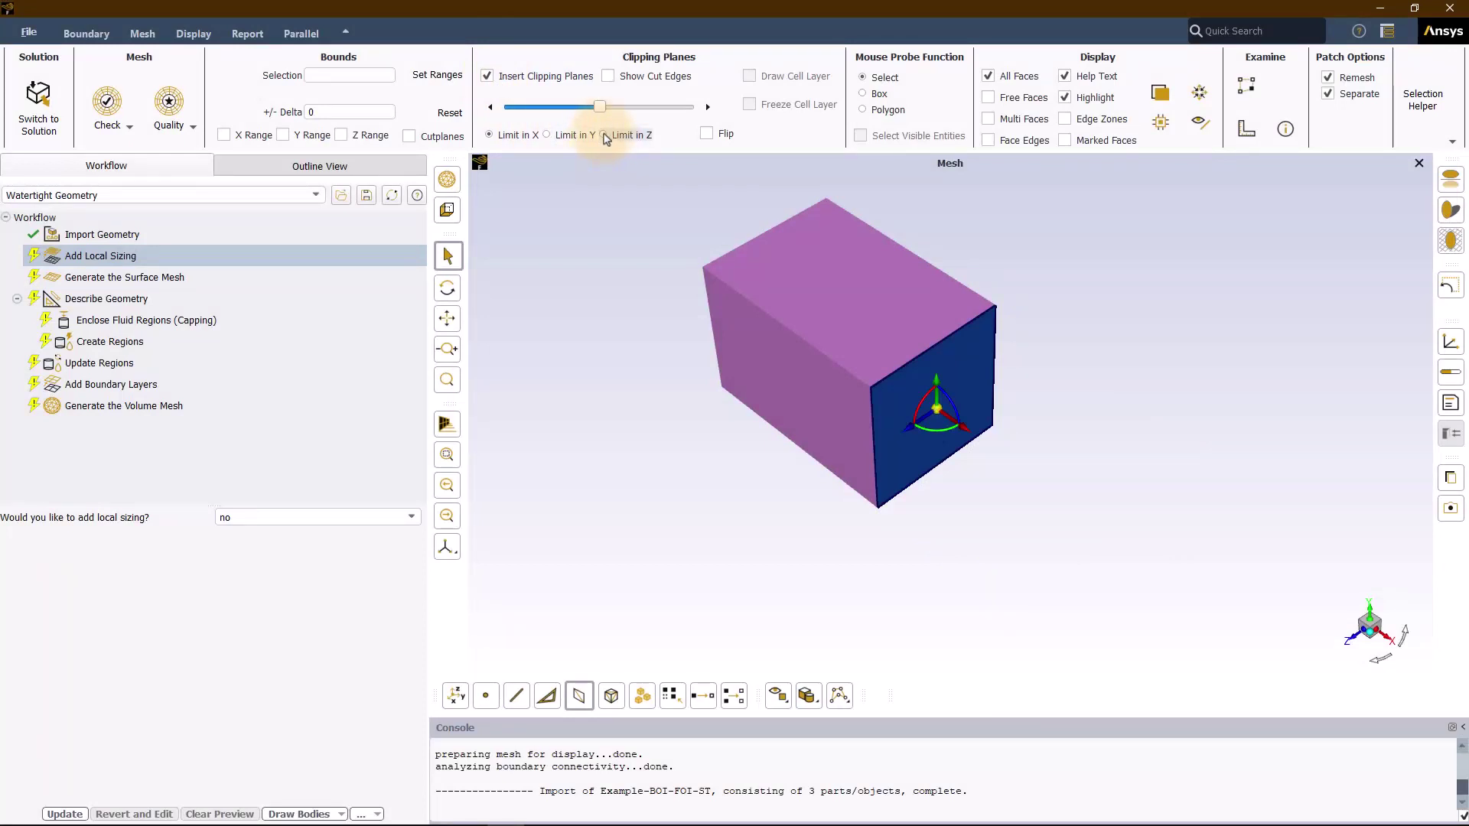
left_click(604, 135)
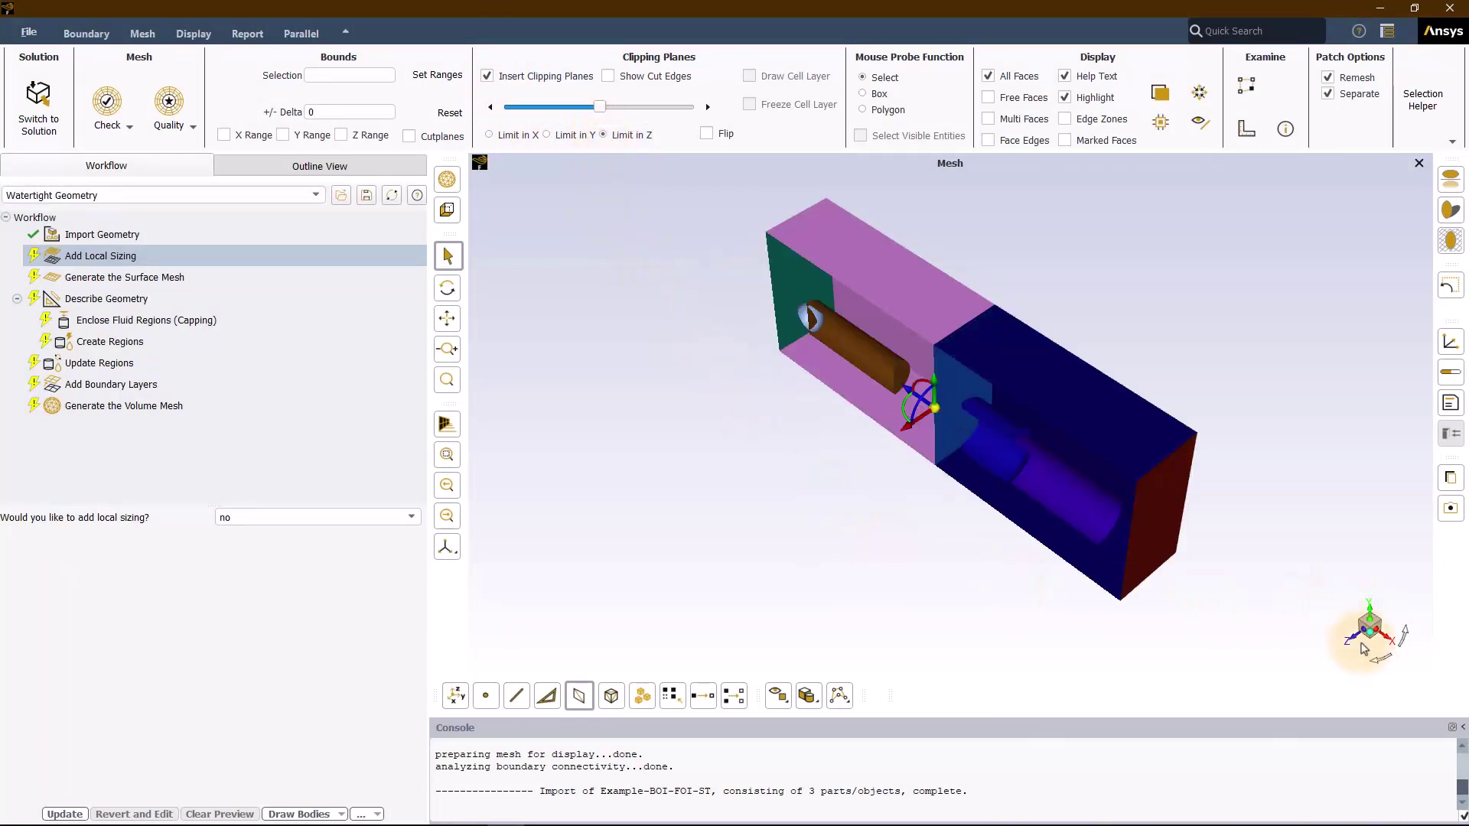
left_click(1366, 630)
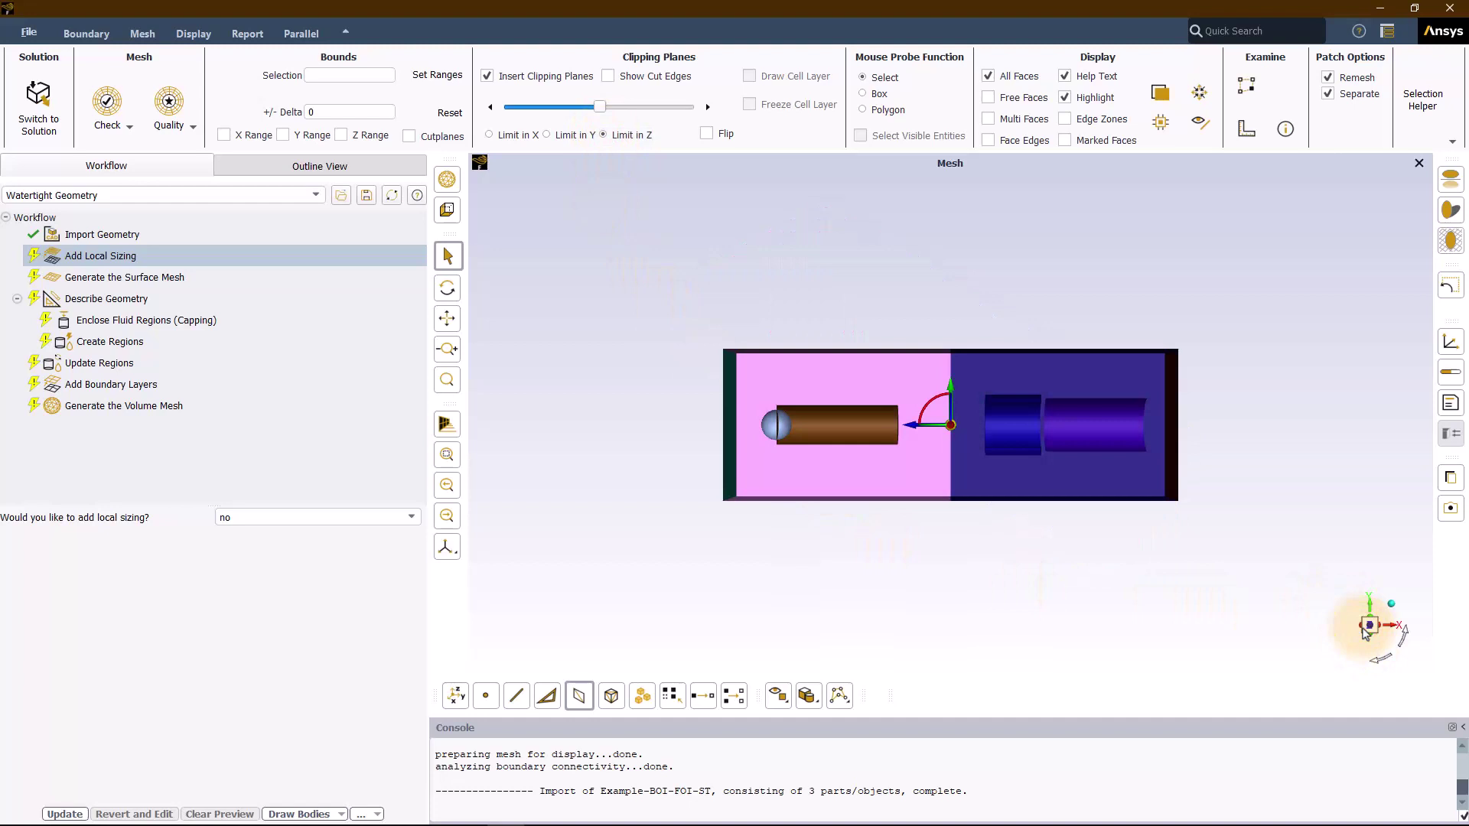
left_click(994, 429)
scroll(995, 428, "up", 3)
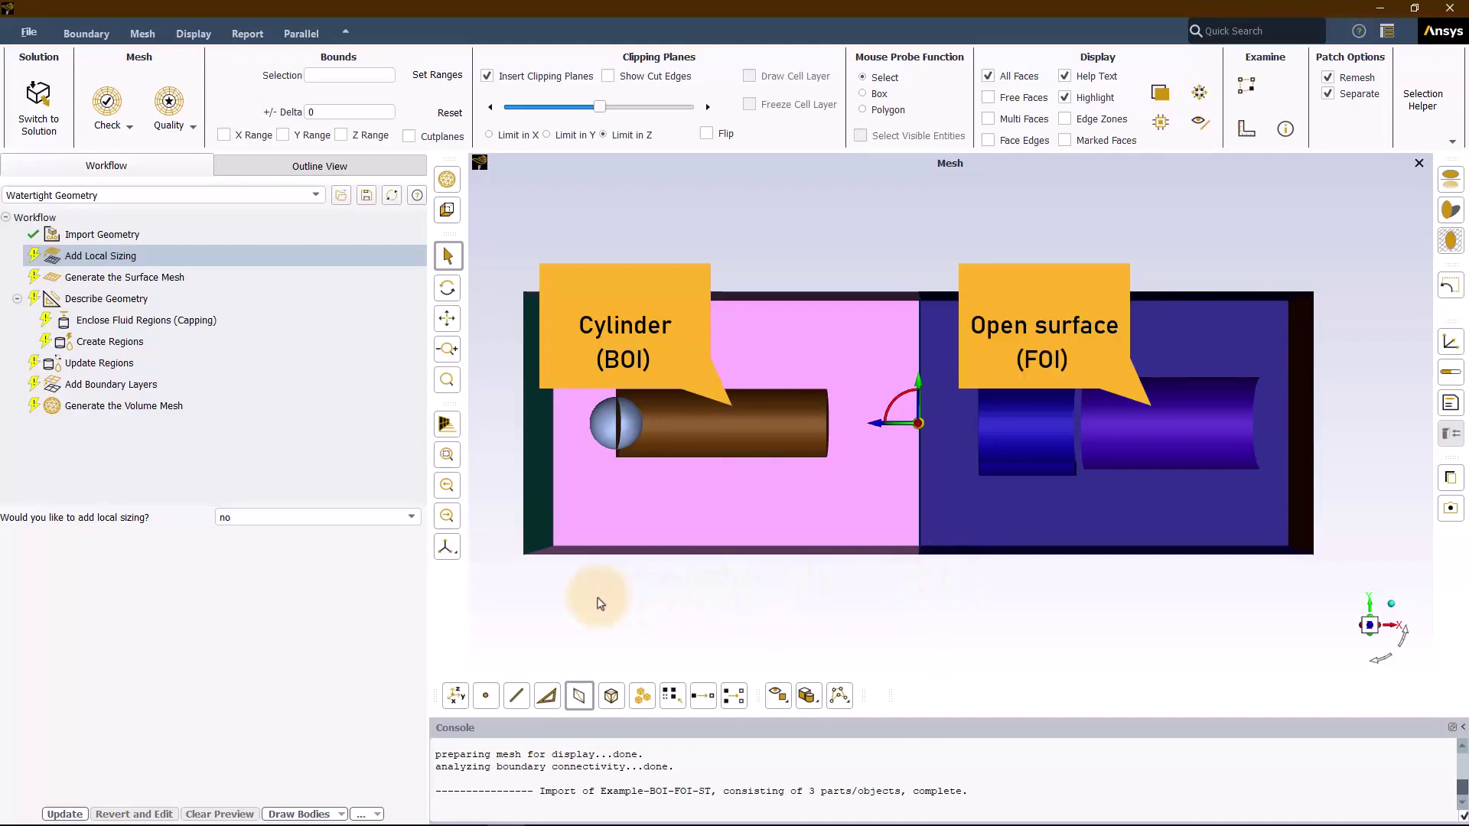
Add a Body Size control of 2 on solid1, the sphere, creating bodysize_1
left_click(256, 517)
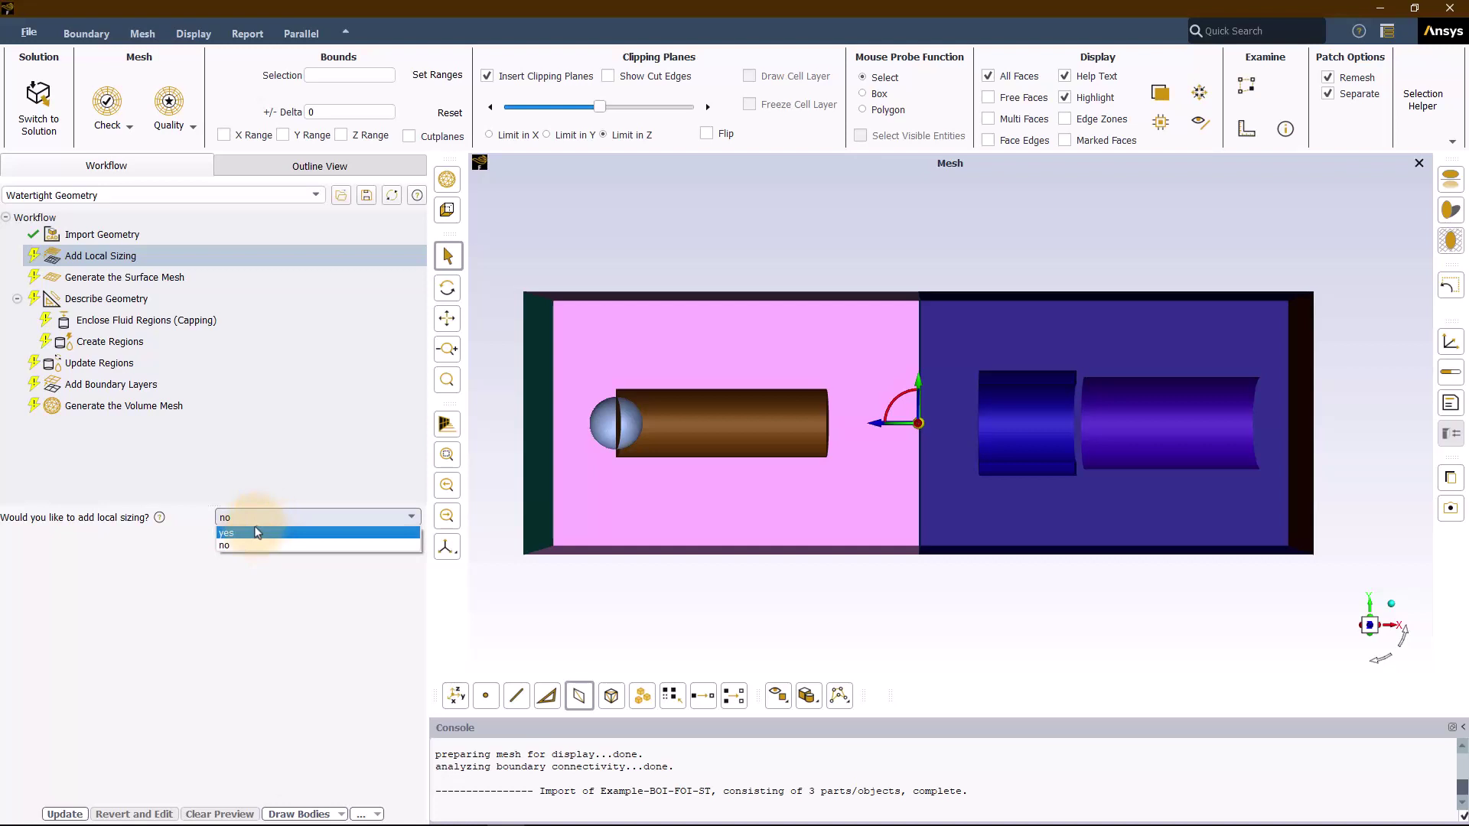
left_click(255, 540)
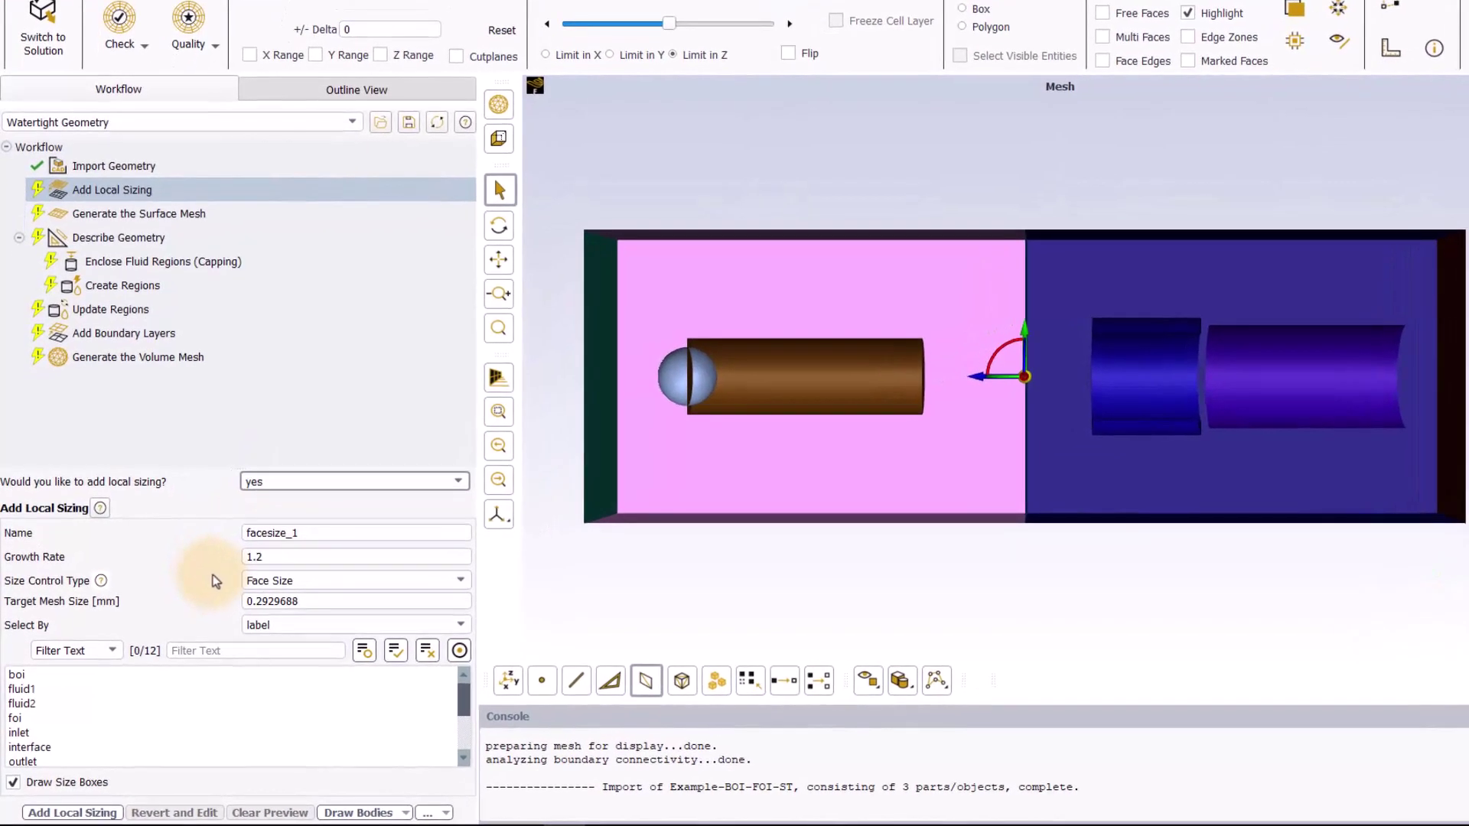
left_click(267, 581)
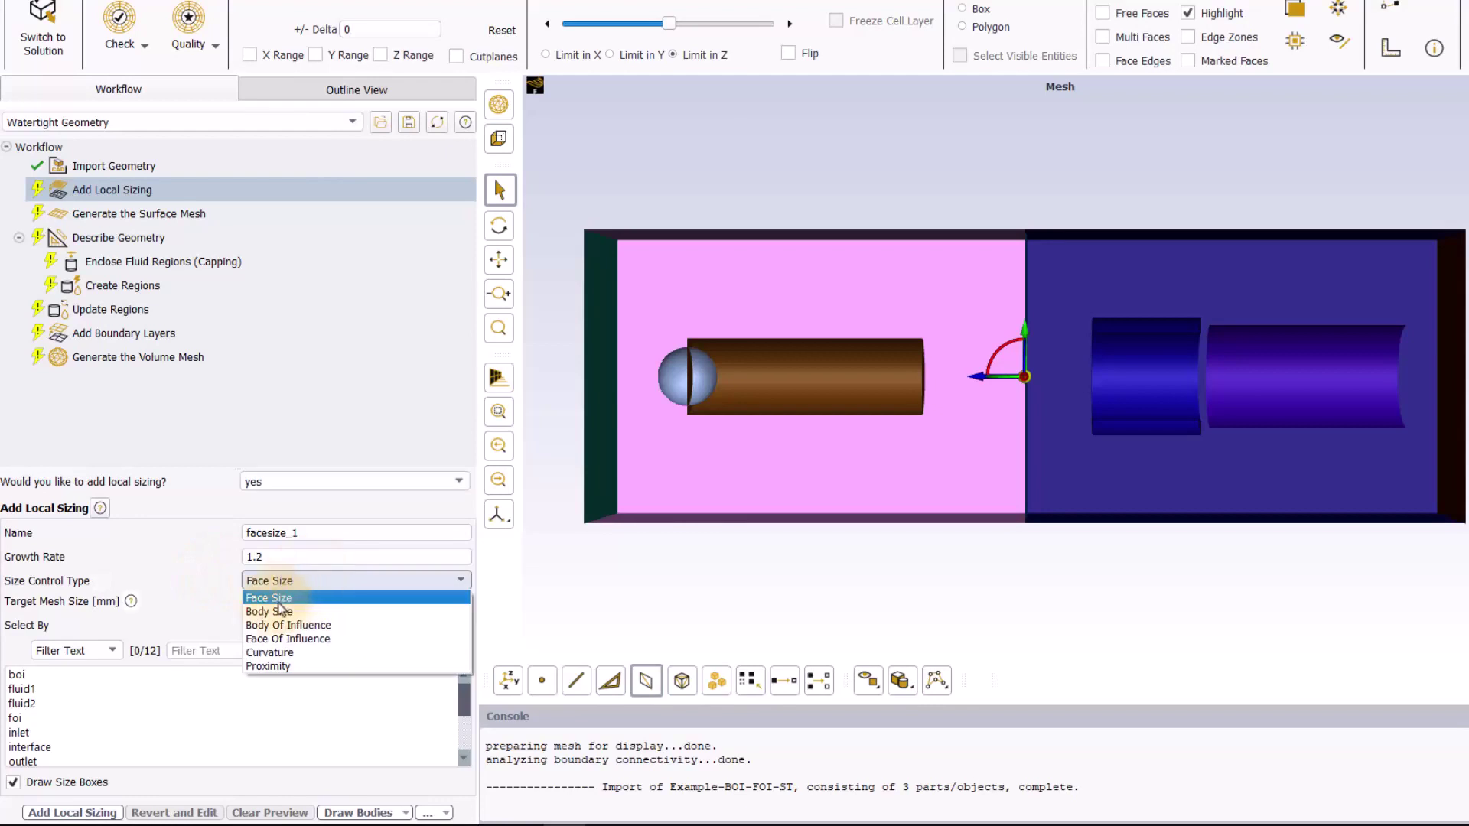
left_click(280, 611)
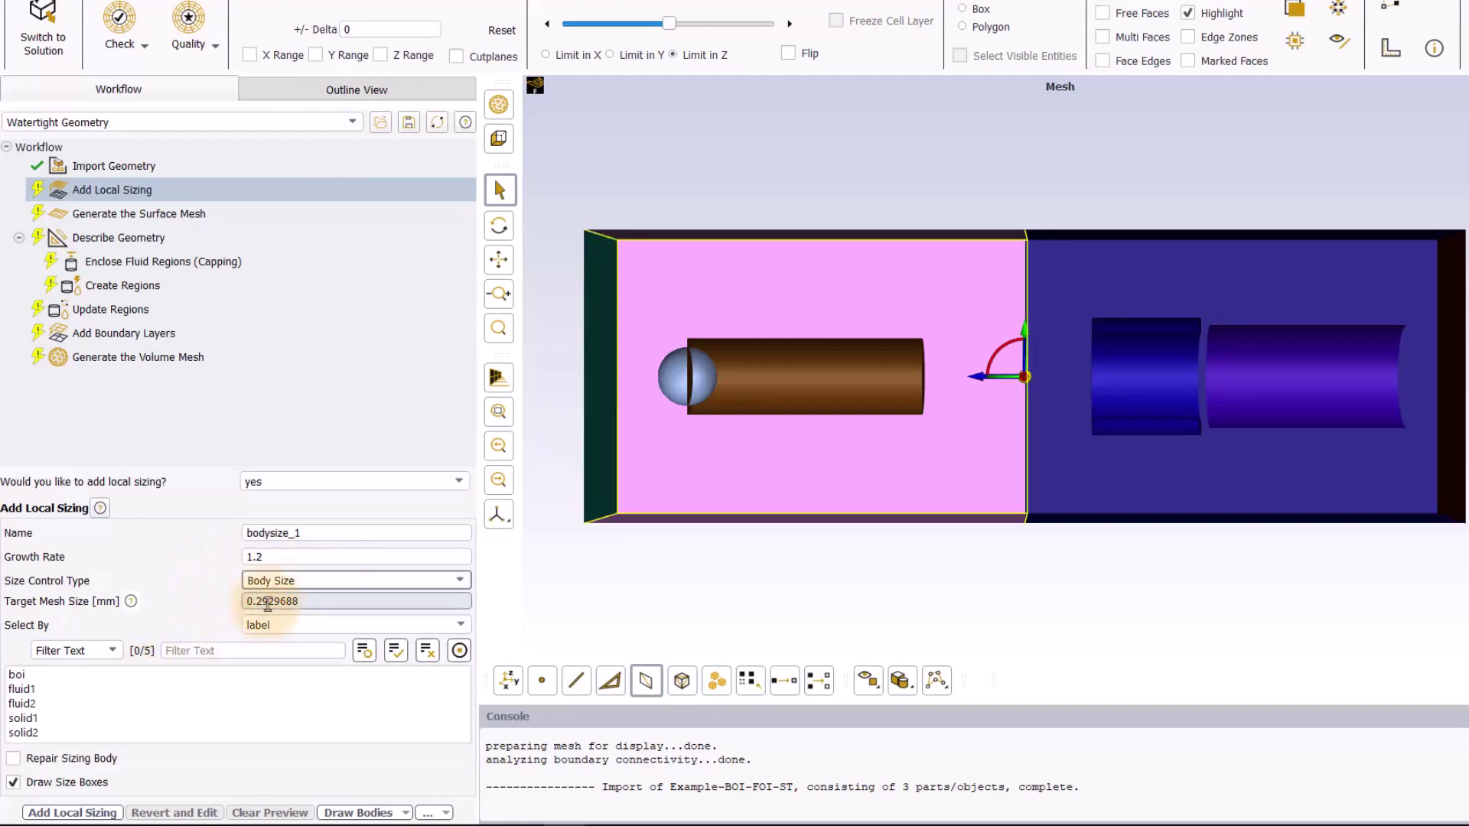
double_click(268, 602)
type("2")
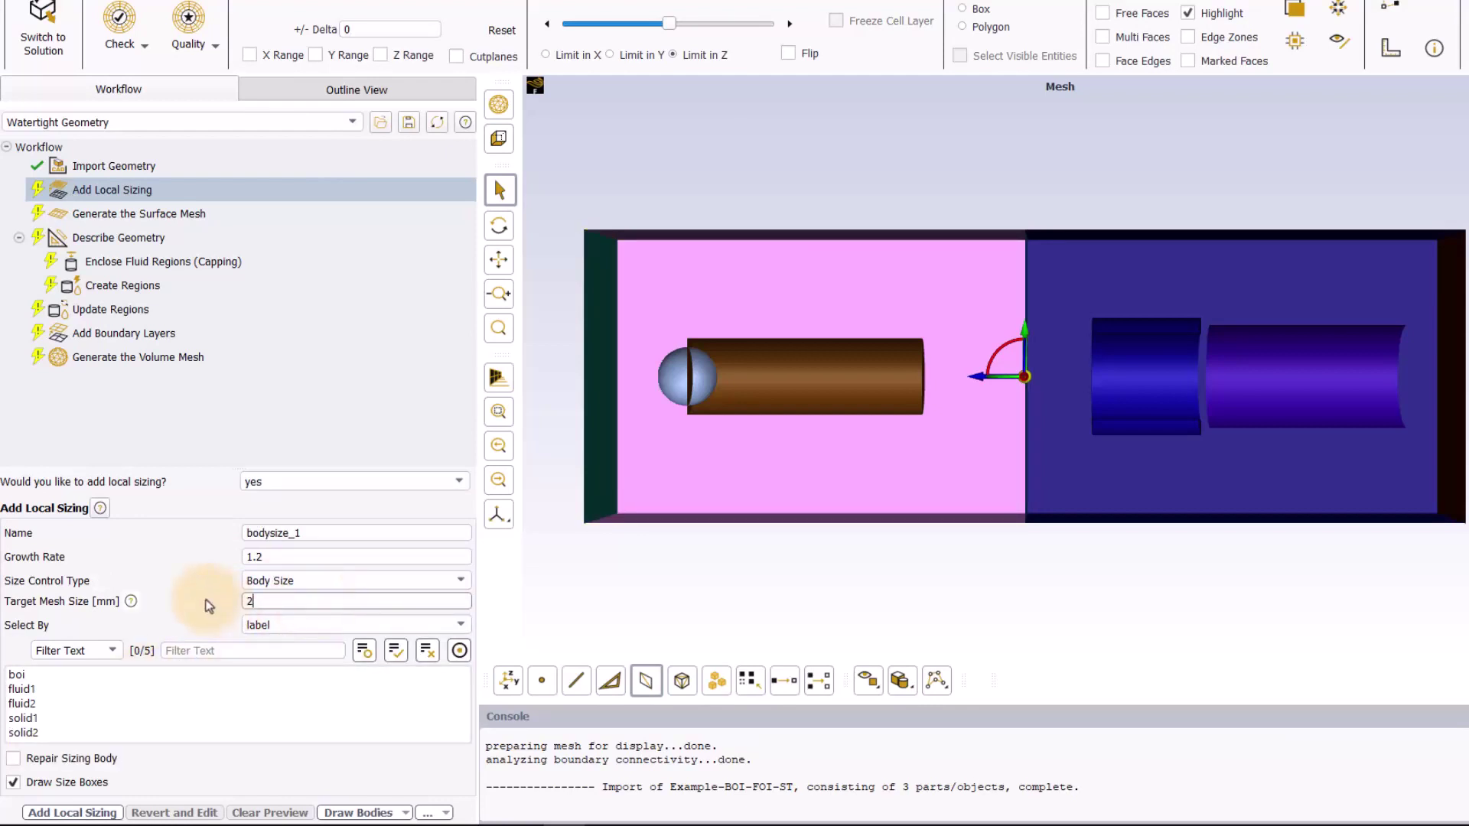
left_click(44, 717)
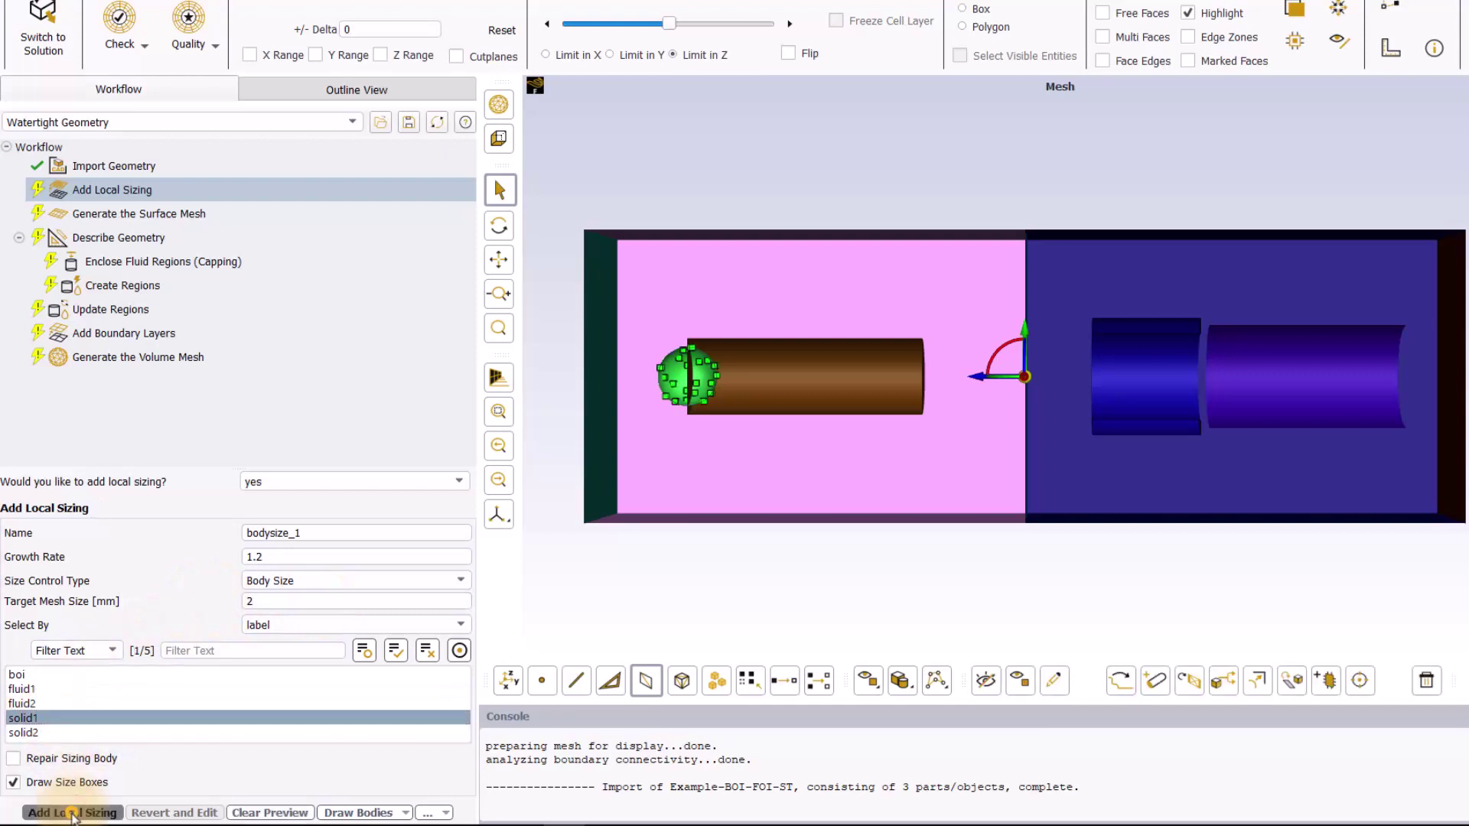
left_click(73, 813)
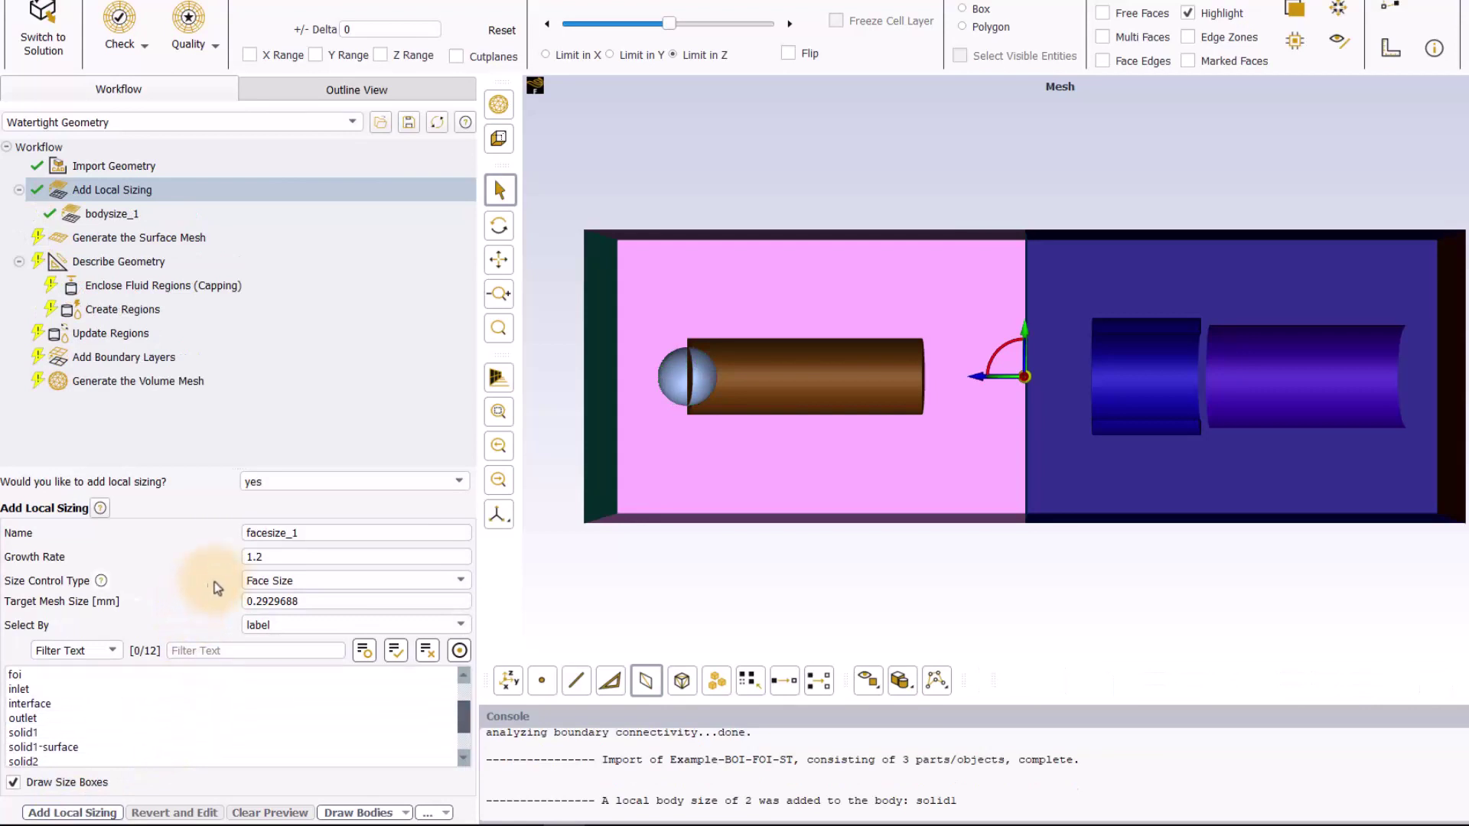
Add a Body Of Influence sizing with target size 1 on the boi cylinder, creating boi_1
left_click(256, 580)
left_click(264, 626)
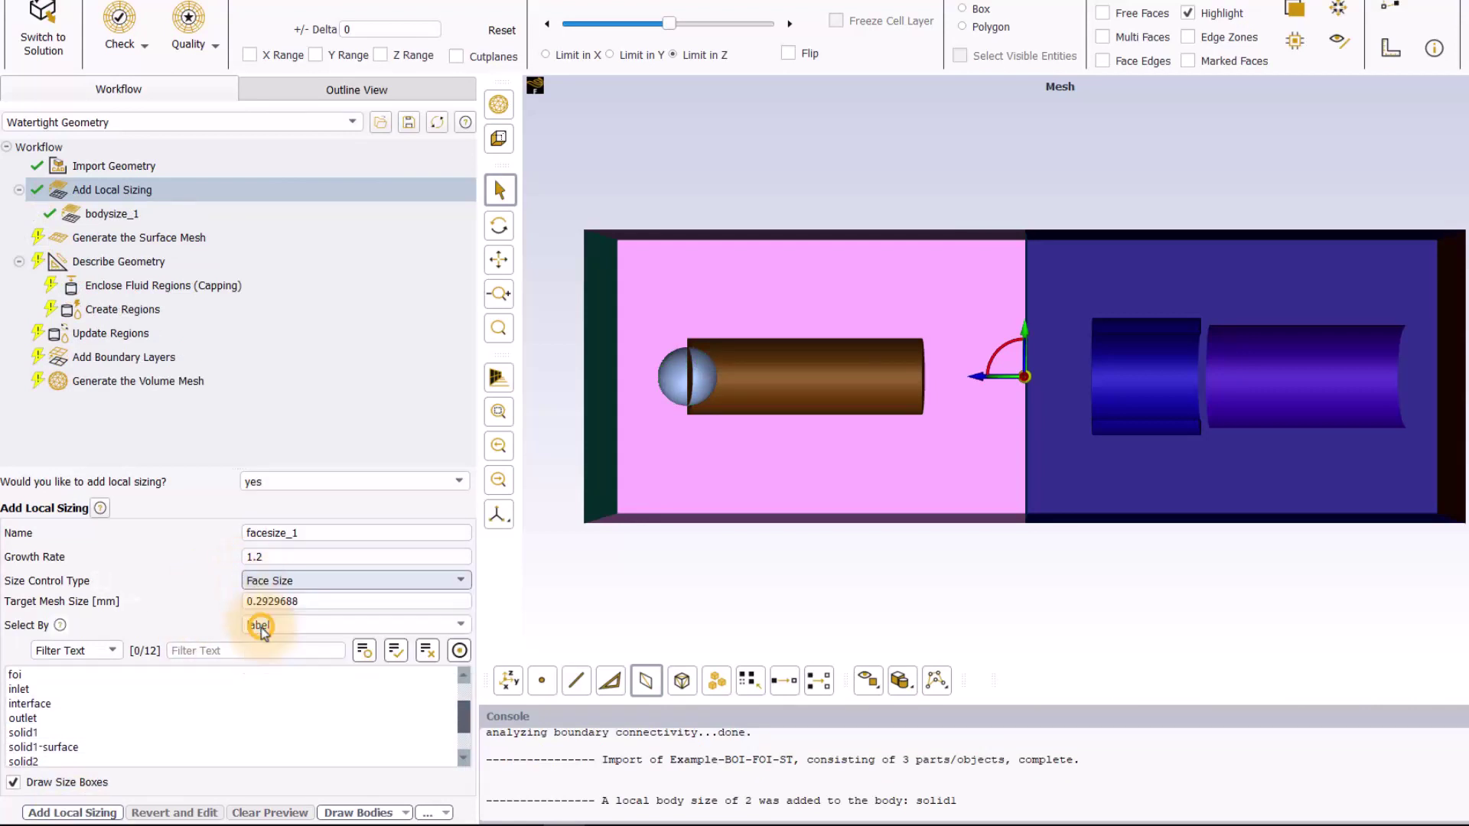
double_click(308, 608)
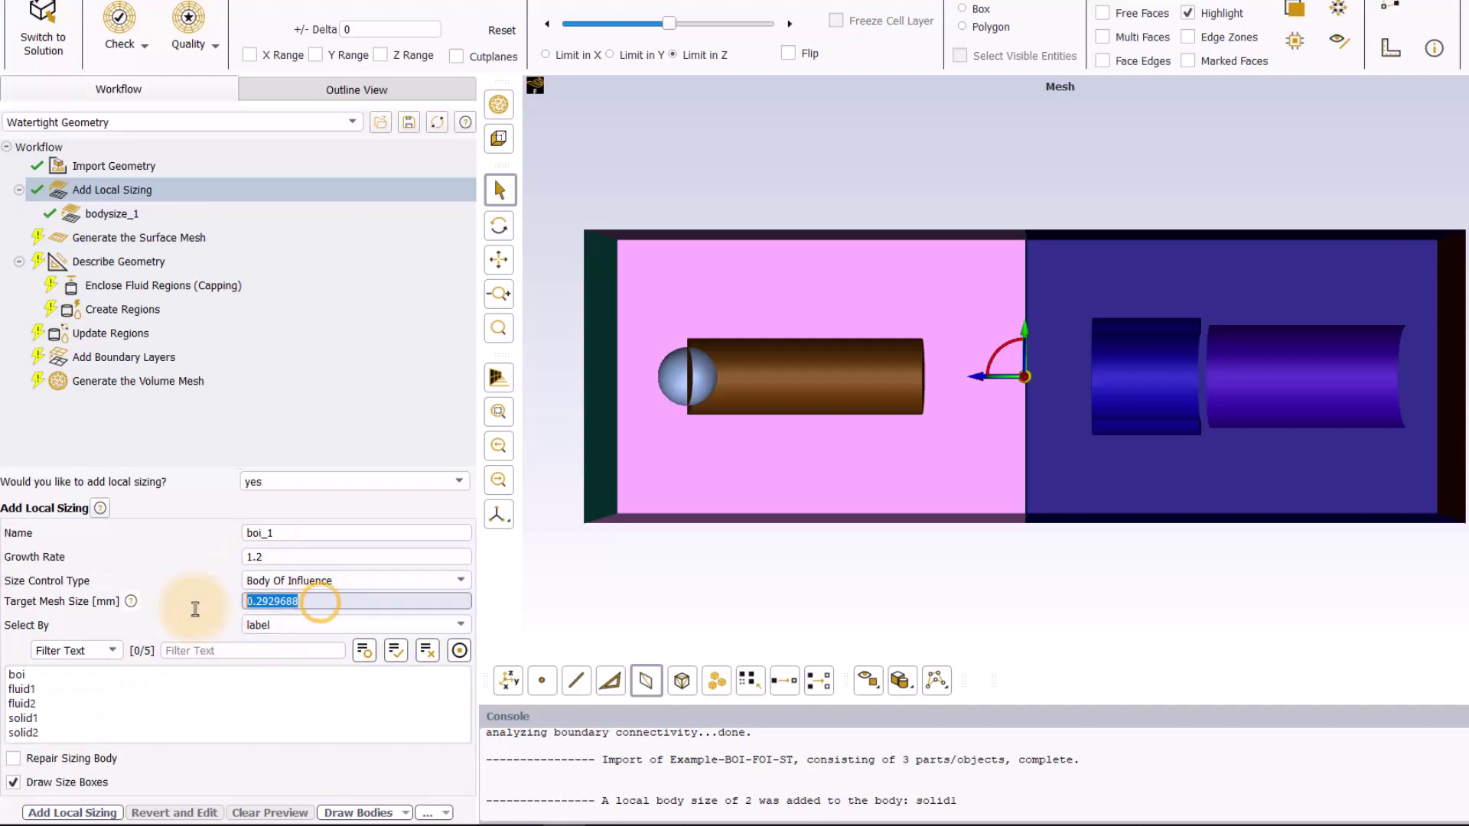
type("1")
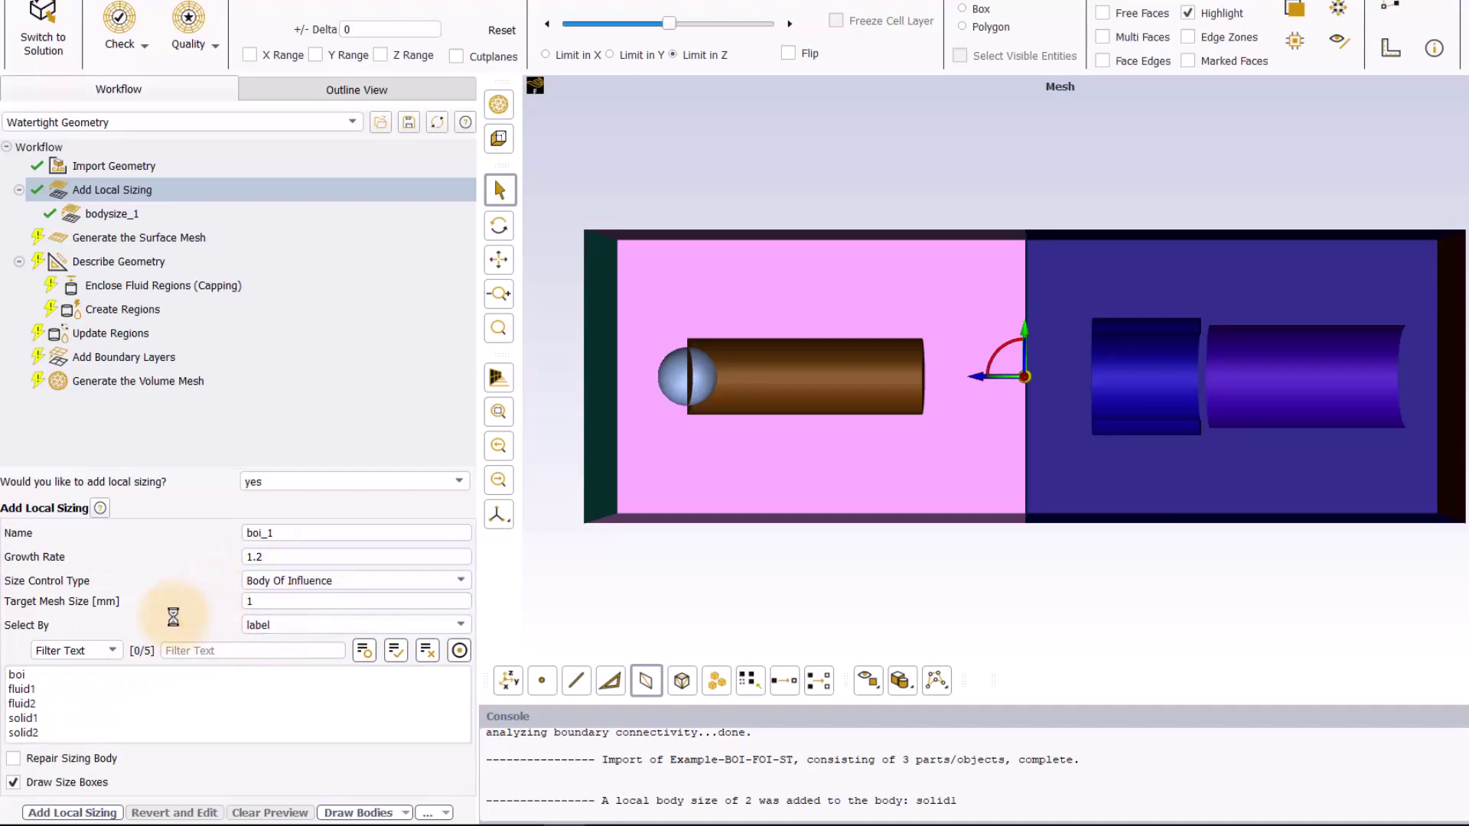
left_click(48, 675)
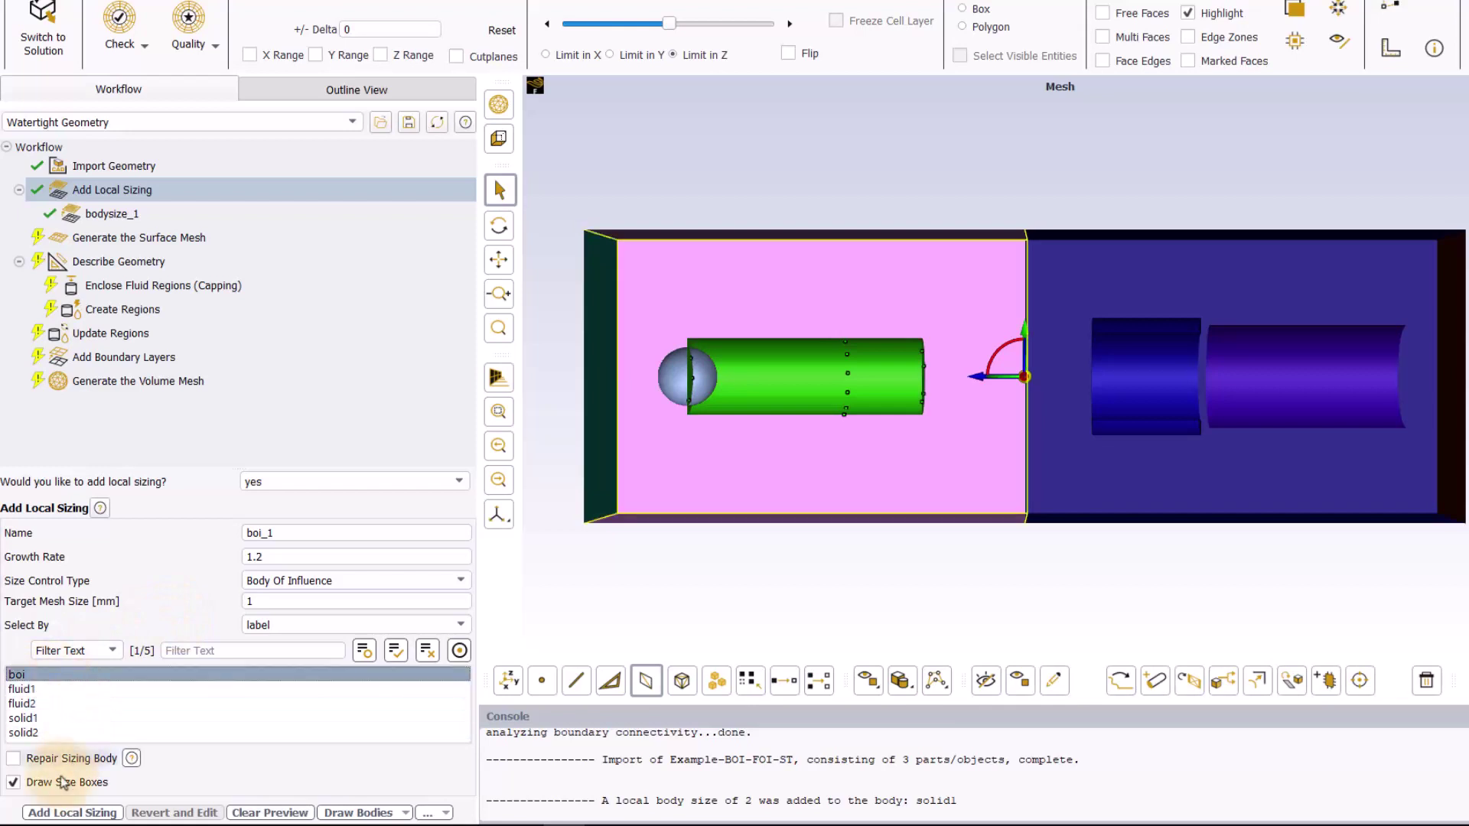
left_click(97, 812)
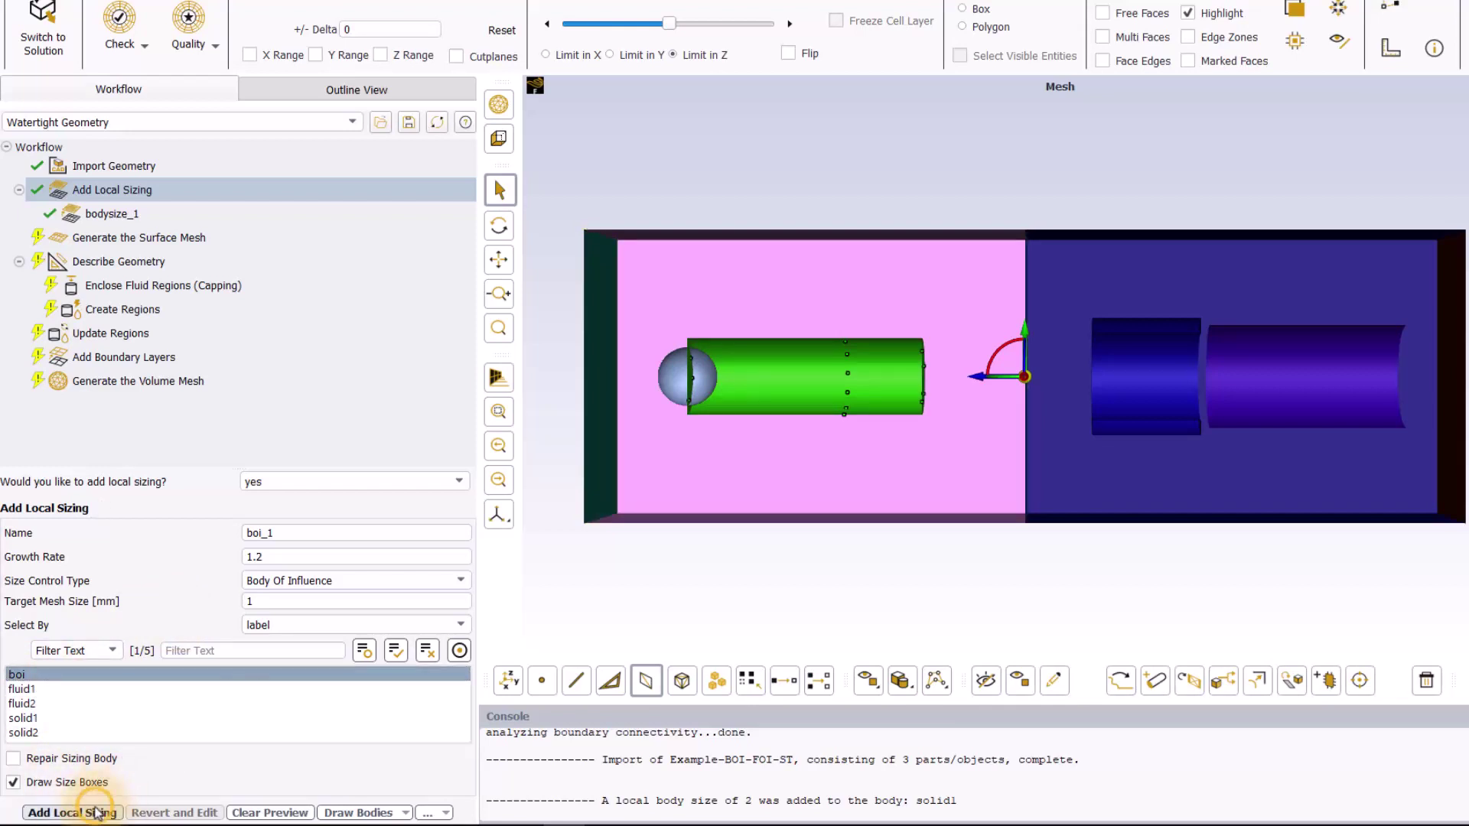
left_click(222, 647)
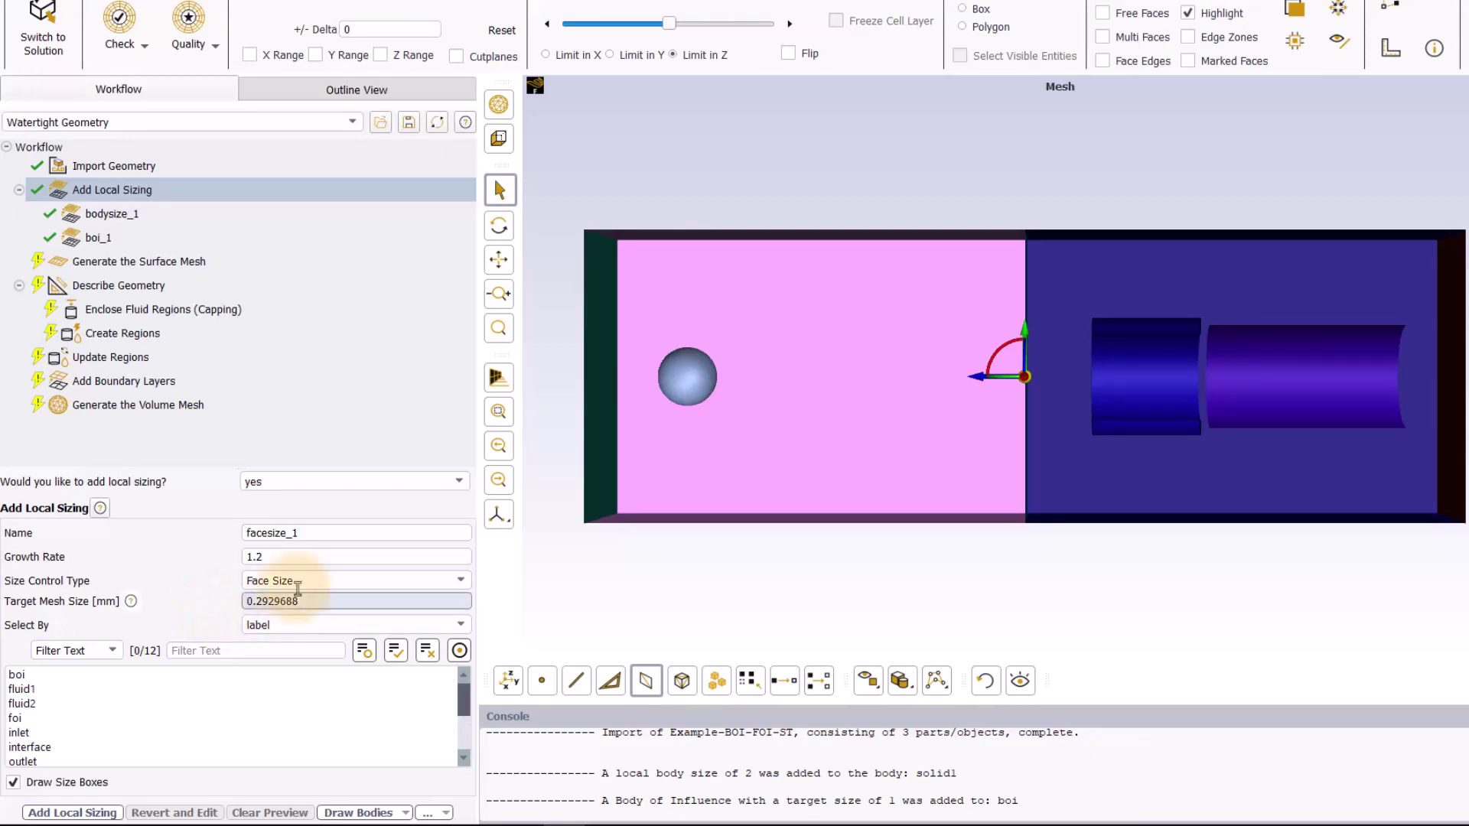
Add a Face Size of 2 on solid2-surface as facesize_1
double_click(312, 601)
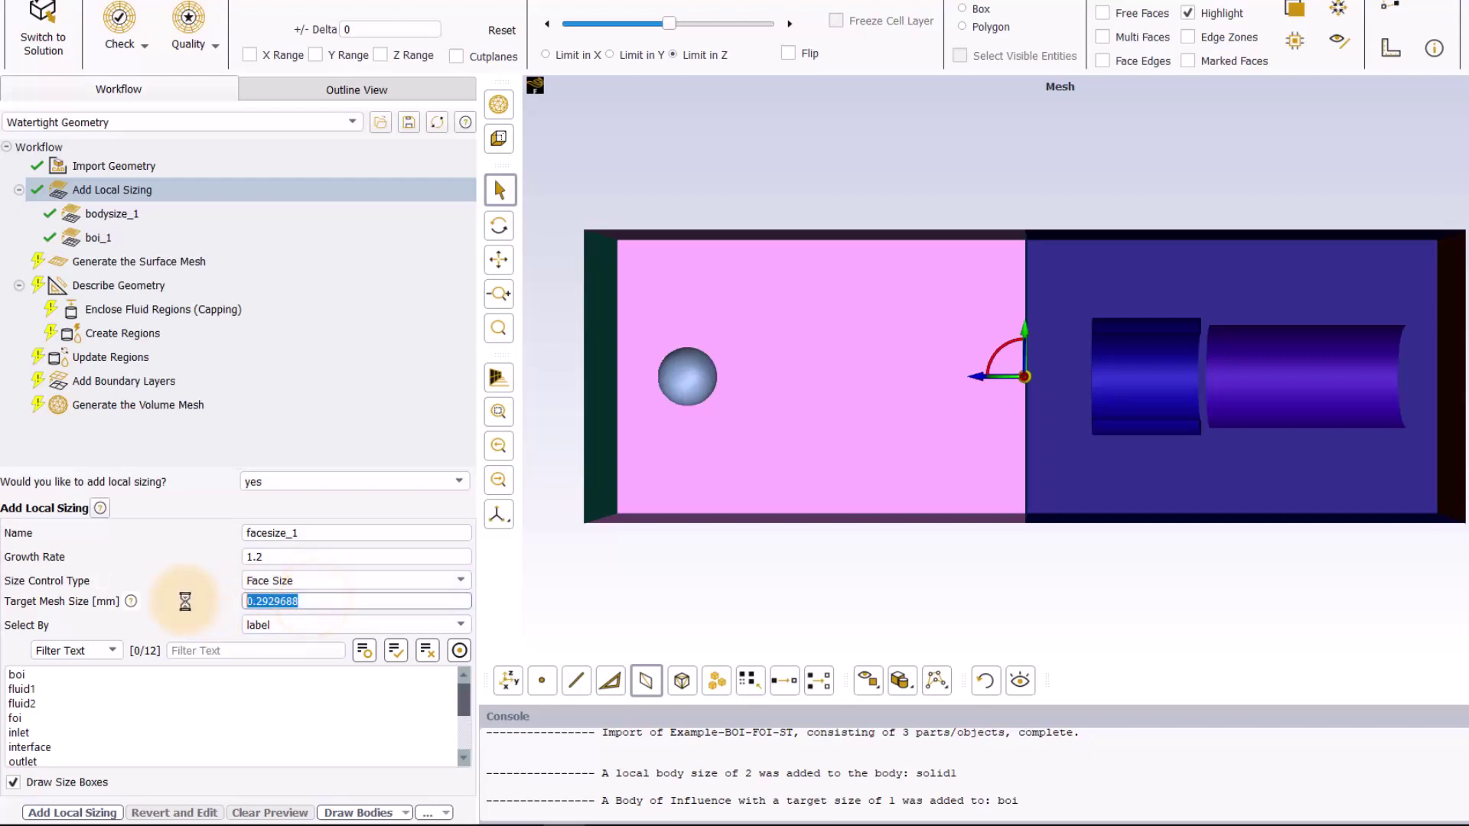
type("2")
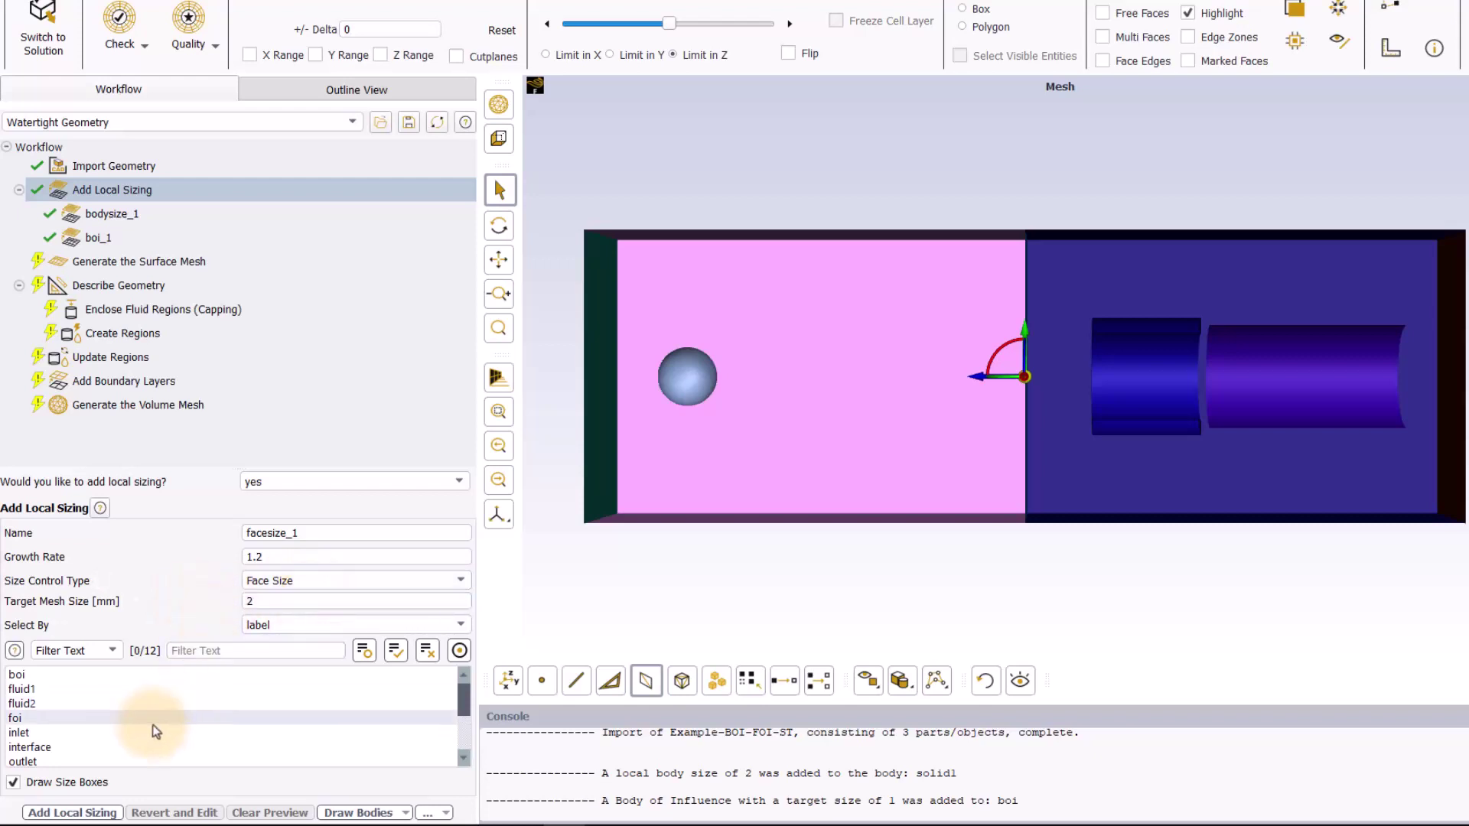
scroll(92, 727, "down", 2)
left_click(86, 734)
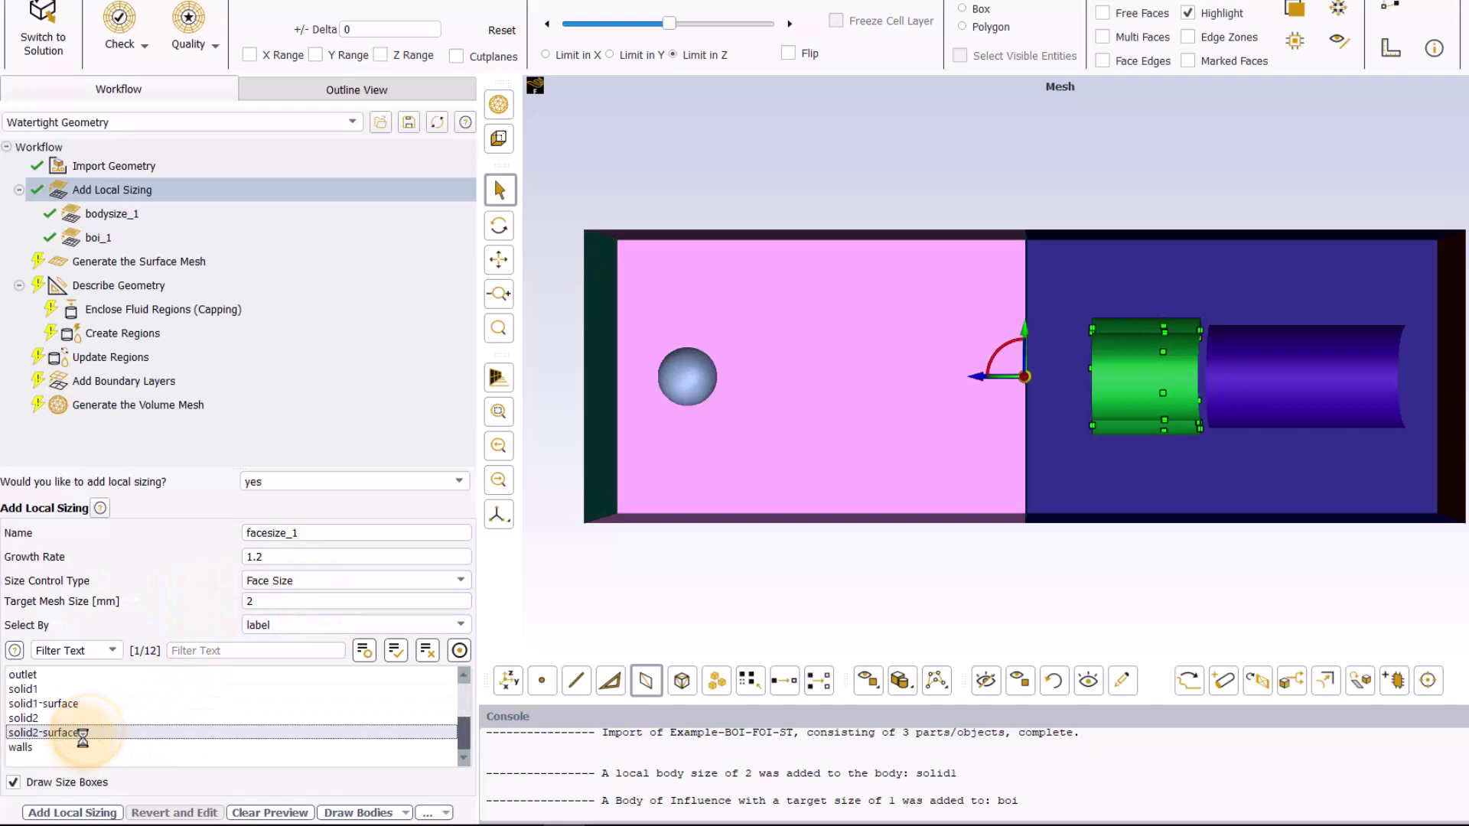
left_click(71, 814)
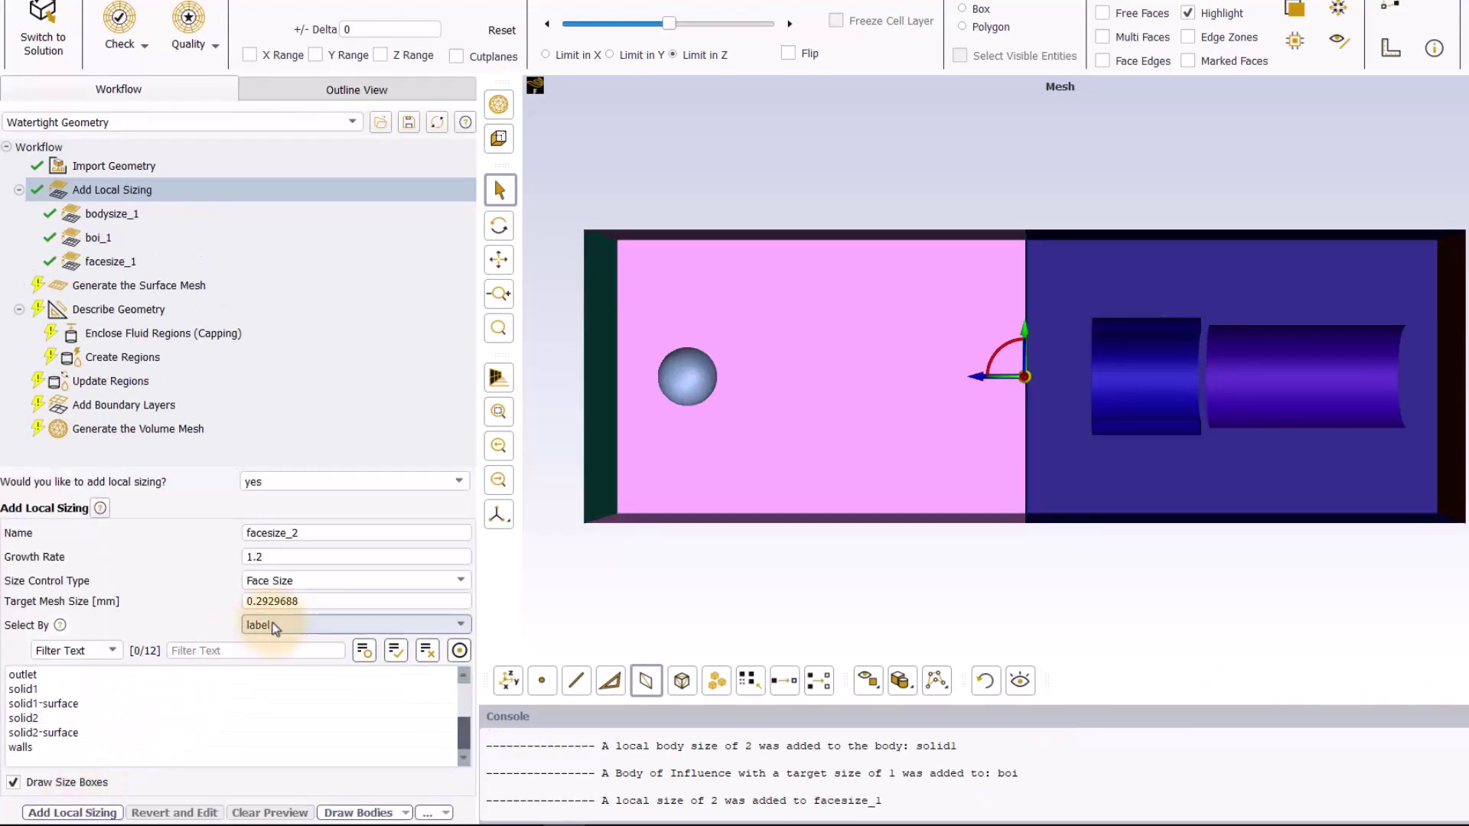
Add a Face Of Influence sizing with target size 1 on foi as faceoi_1
left_click(295, 583)
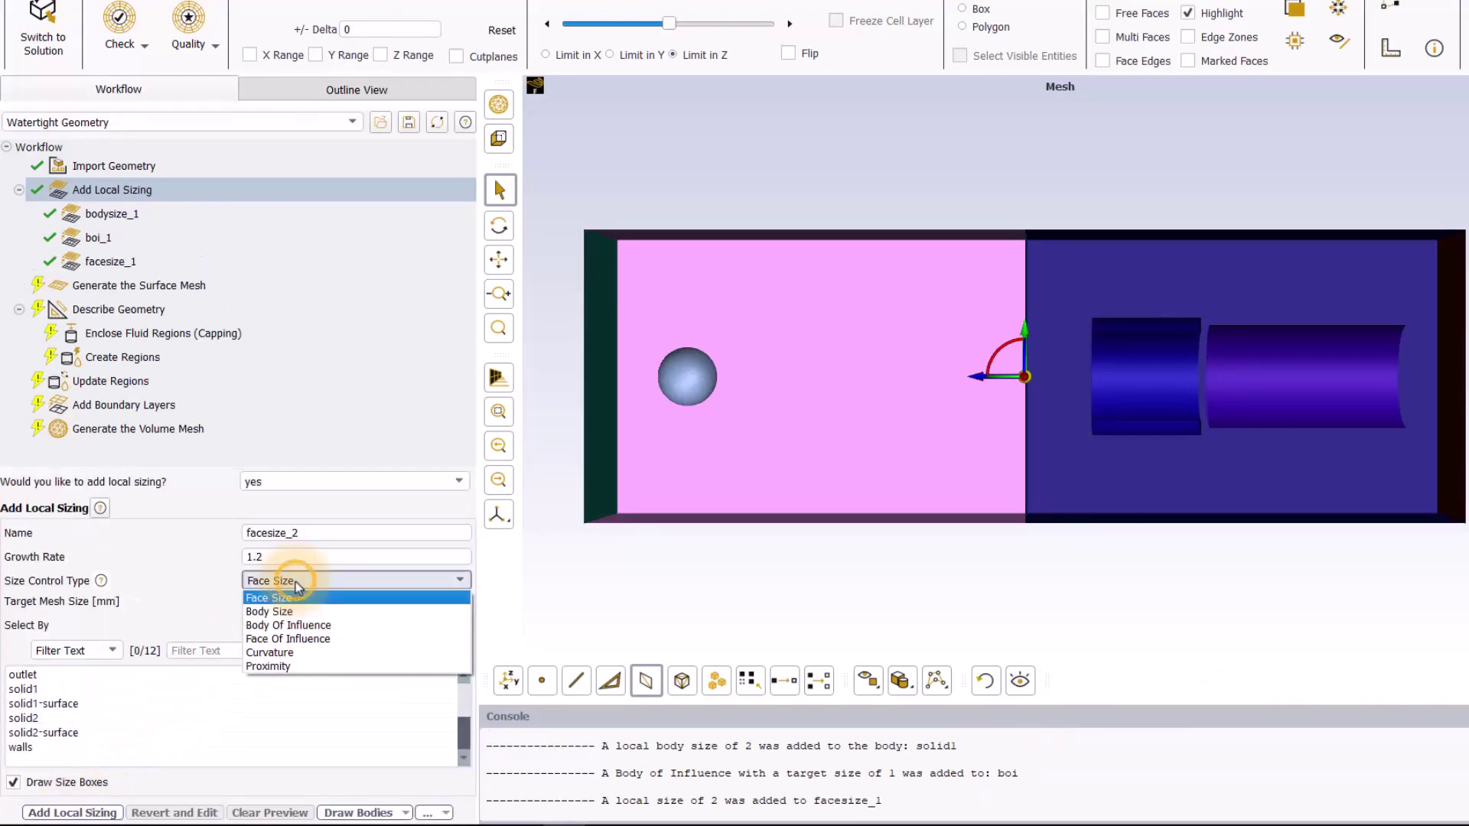
left_click(295, 639)
left_click(310, 602)
left_click_drag(254, 604, 214, 600)
type("1")
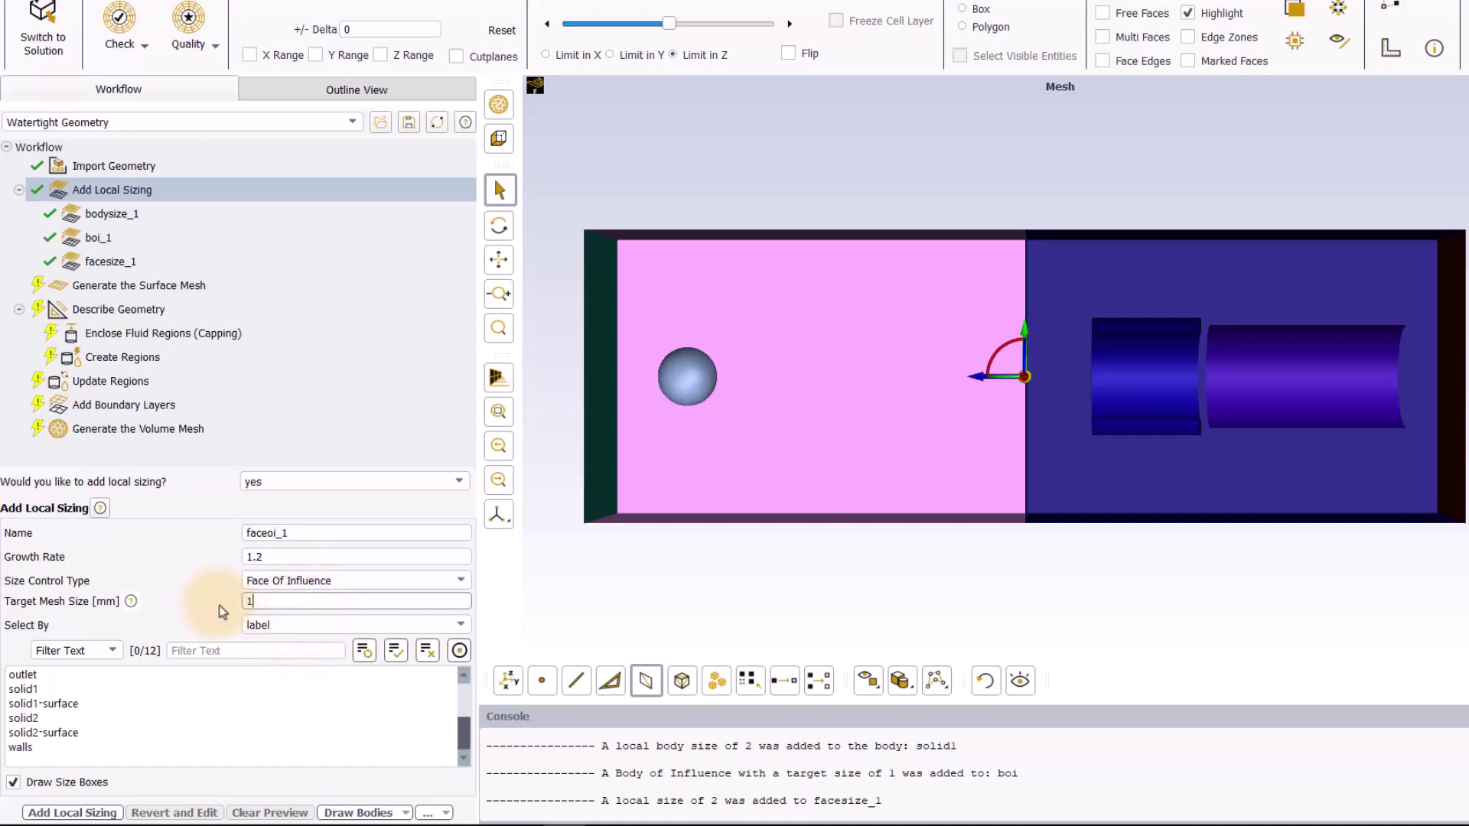
scroll(65, 715, "up", 2)
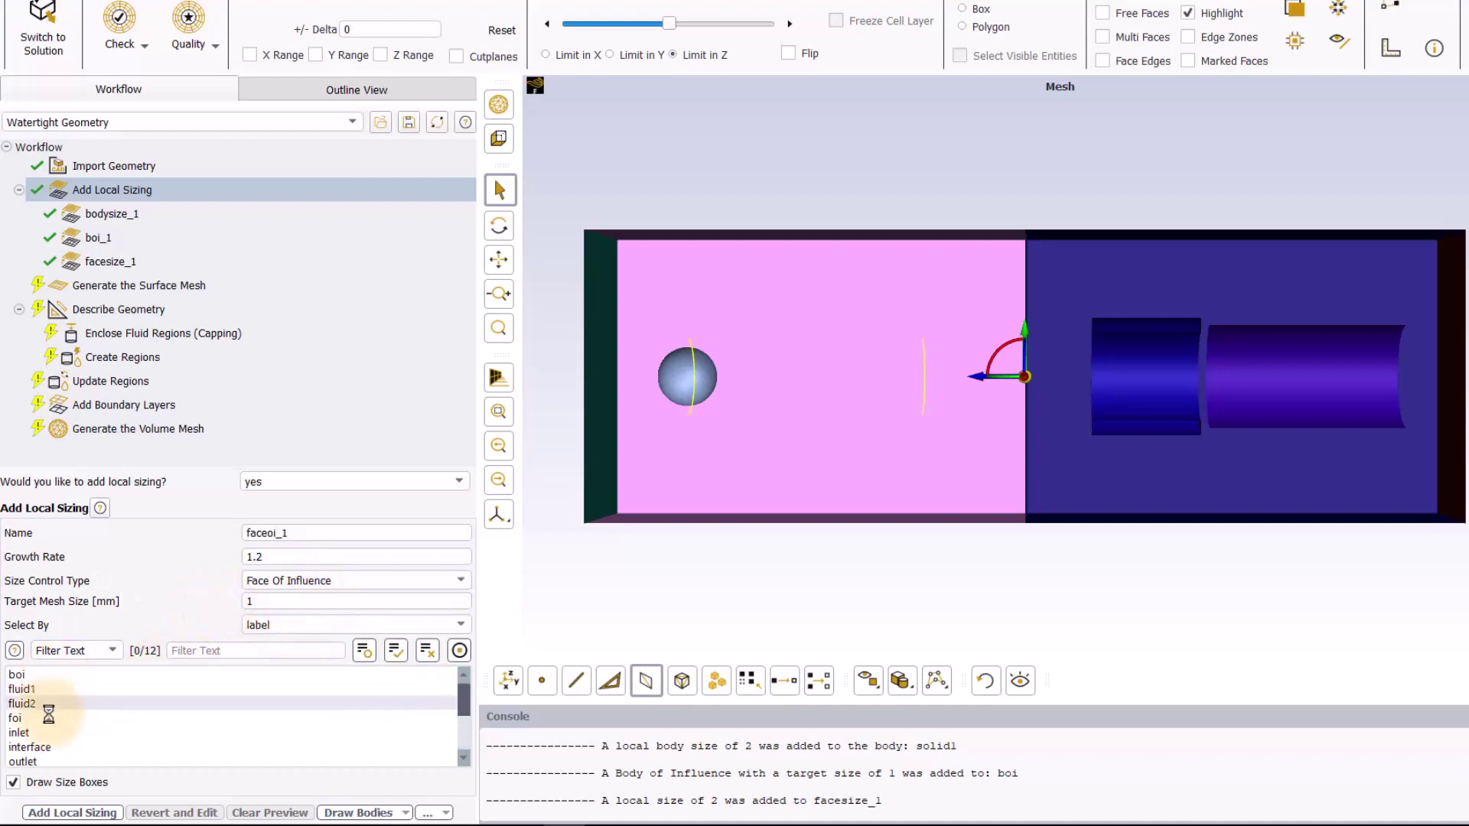
left_click(46, 717)
left_click(64, 814)
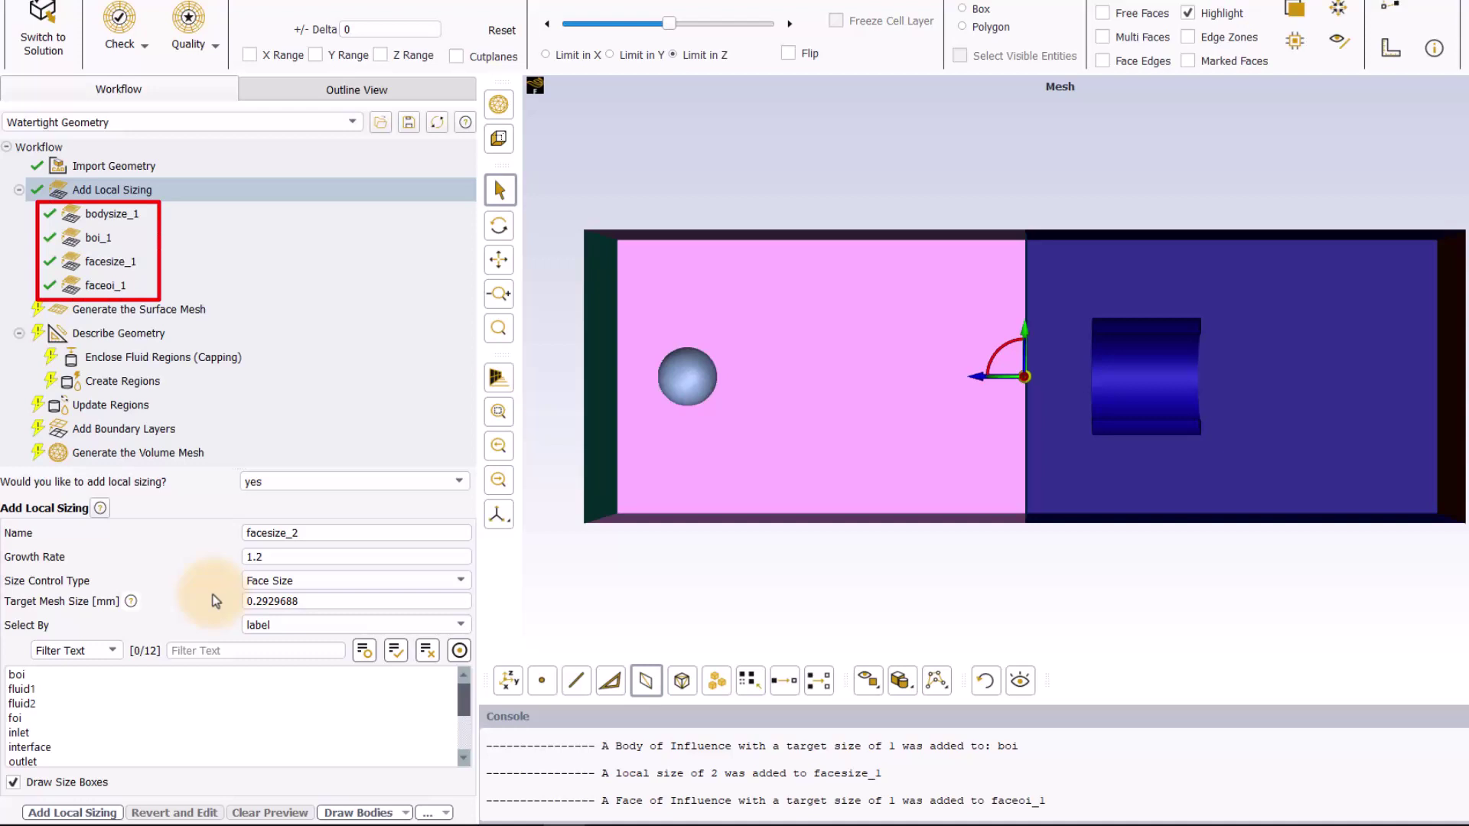
Generate the surface mesh with minimum size 1 and maximum size 7.5
left_click(203, 309)
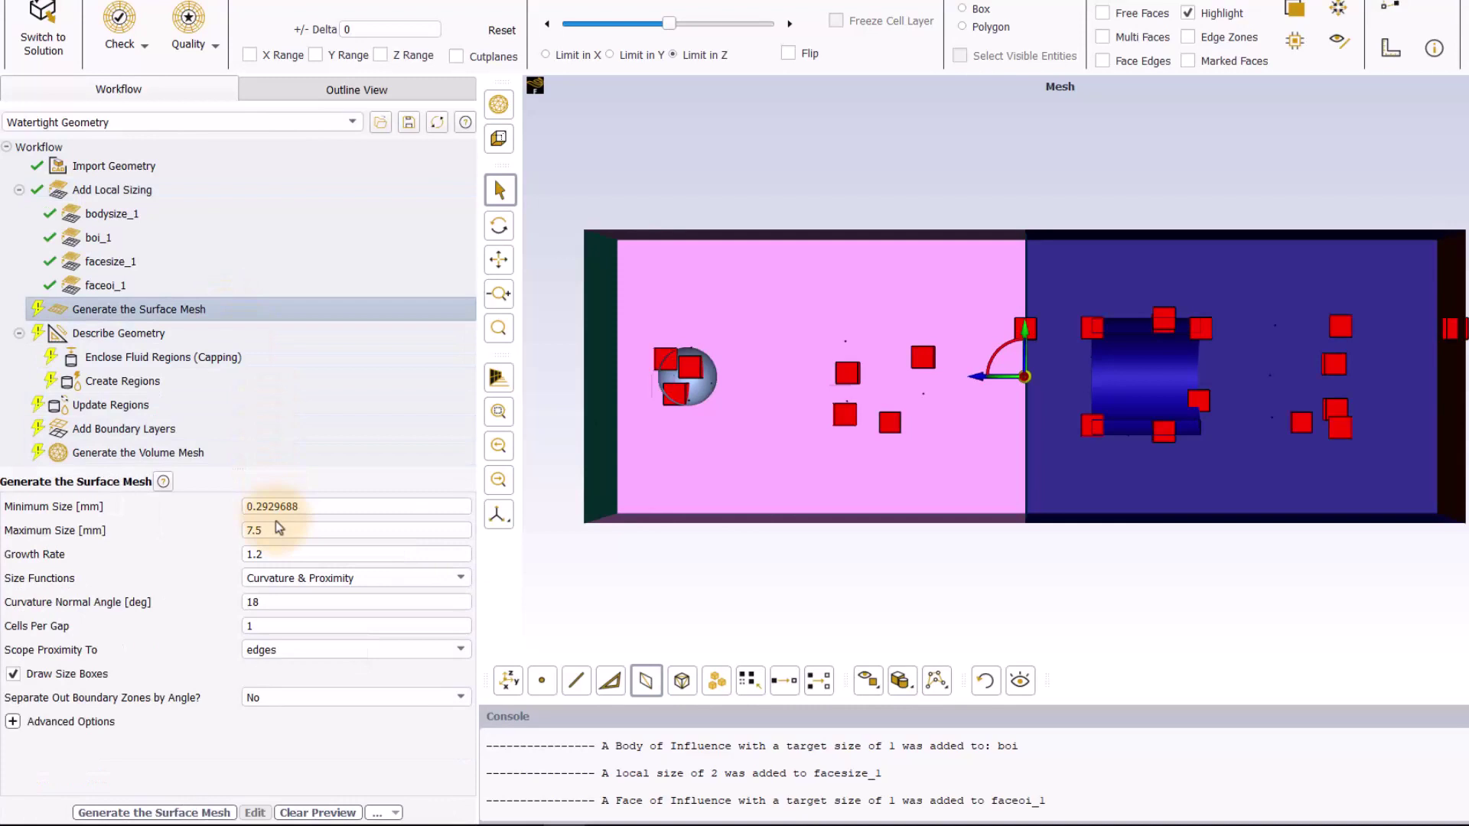
left_click_drag(310, 506, 216, 509)
type("1")
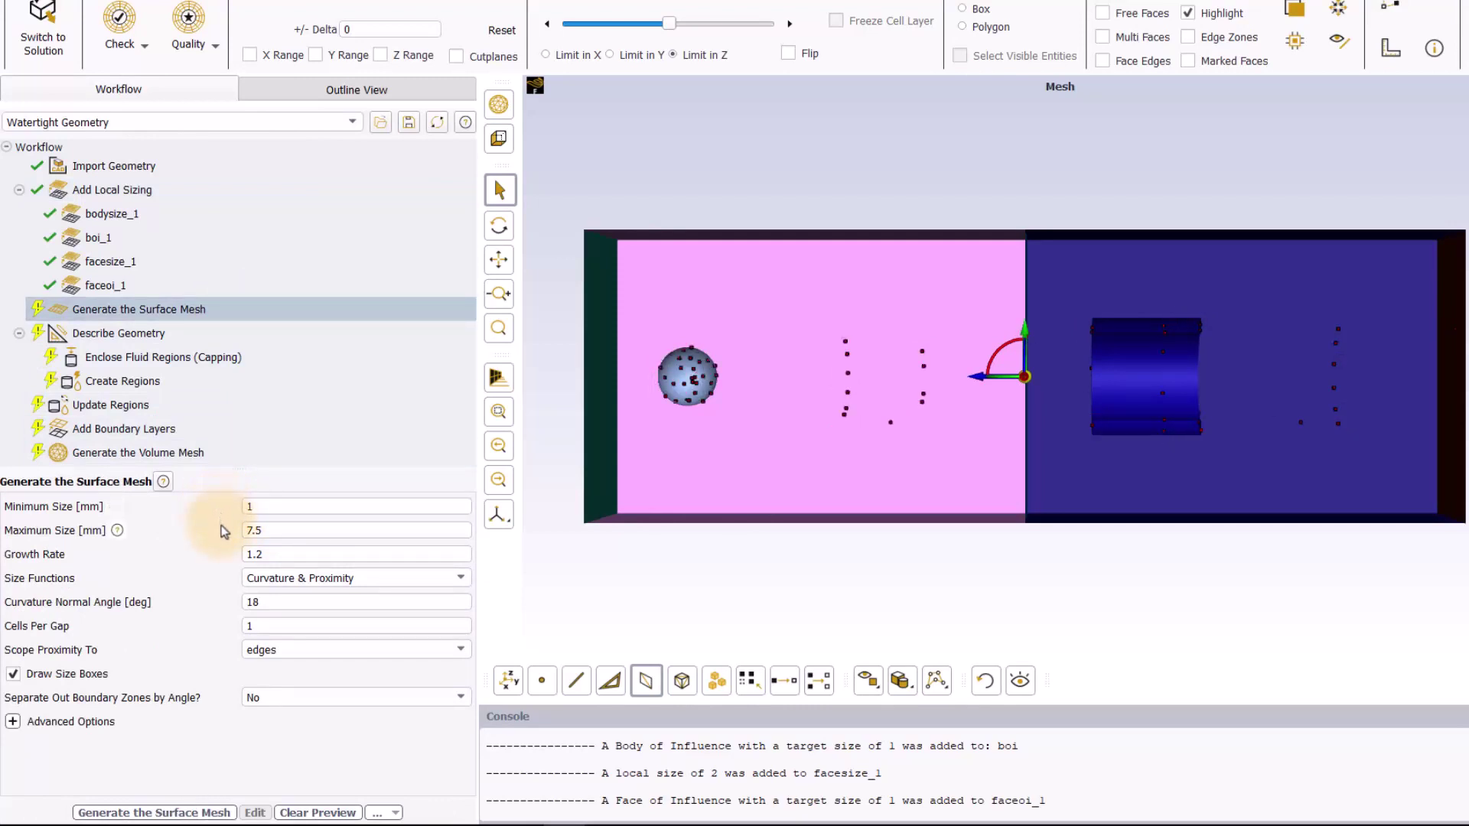
left_click(195, 814)
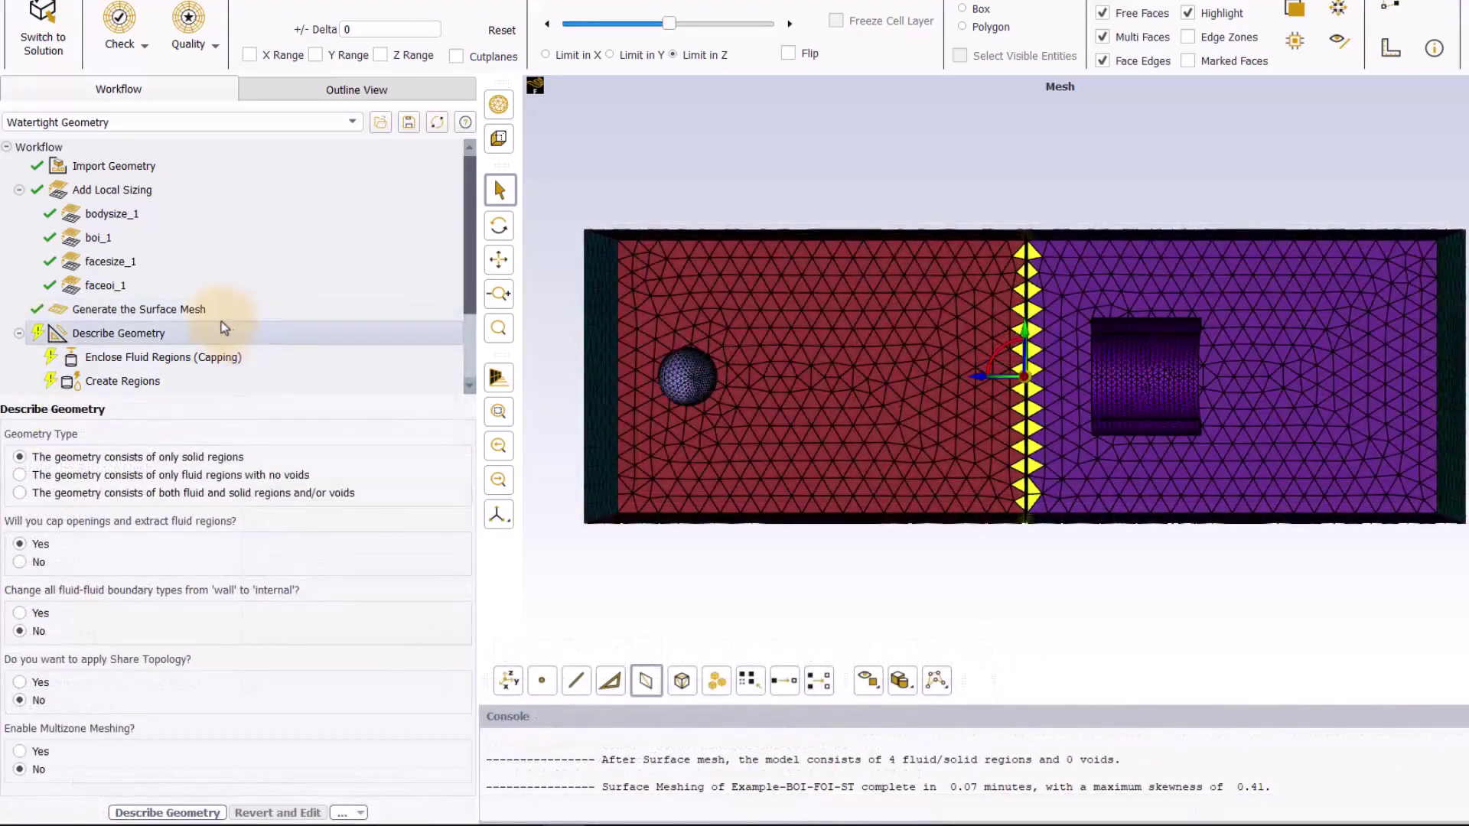
Describe the geometry as both fluid and solid regions, with fluid-fluid boundaries set internal
left_click(223, 331)
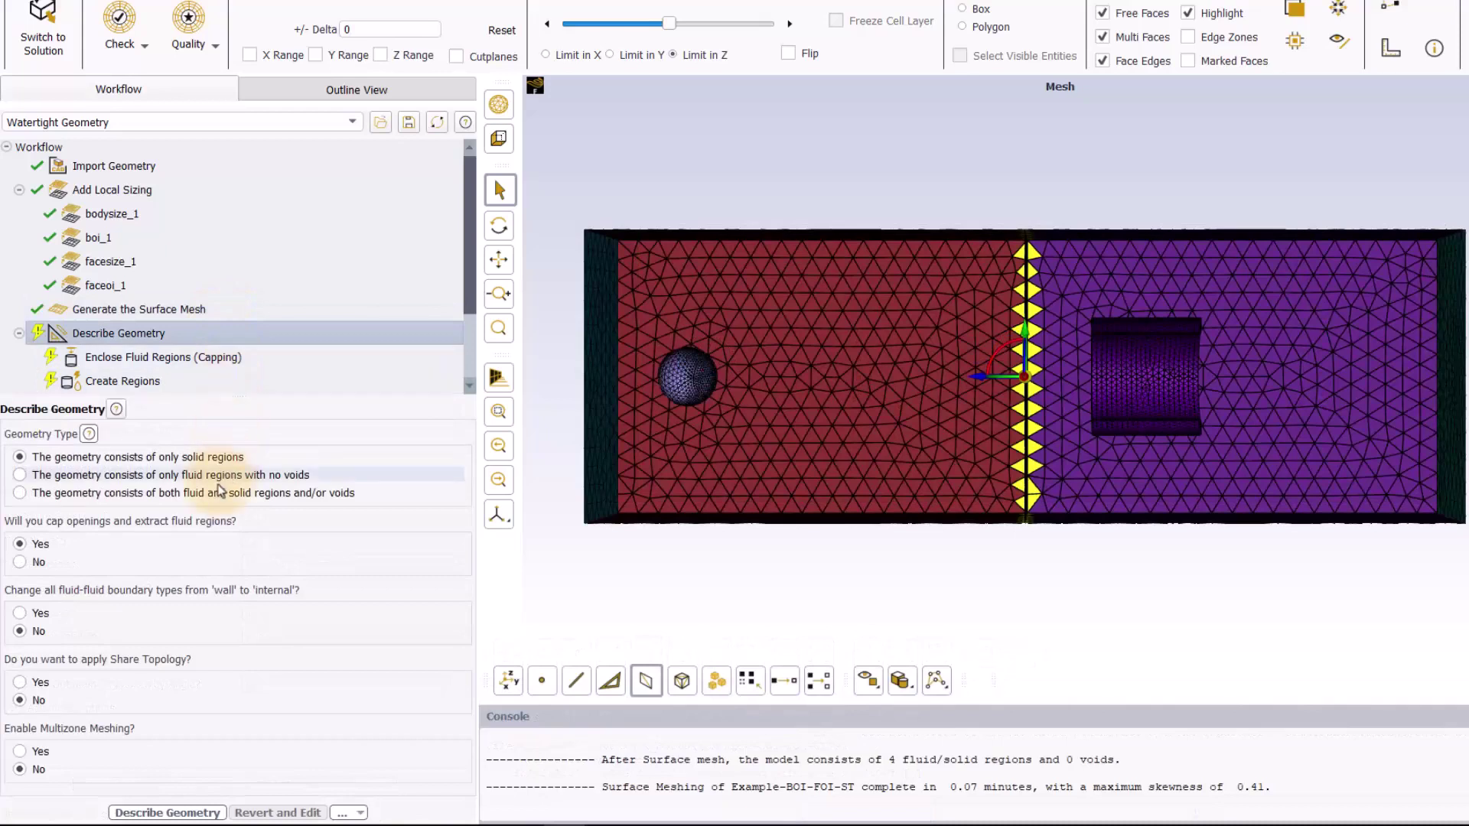
left_click(21, 493)
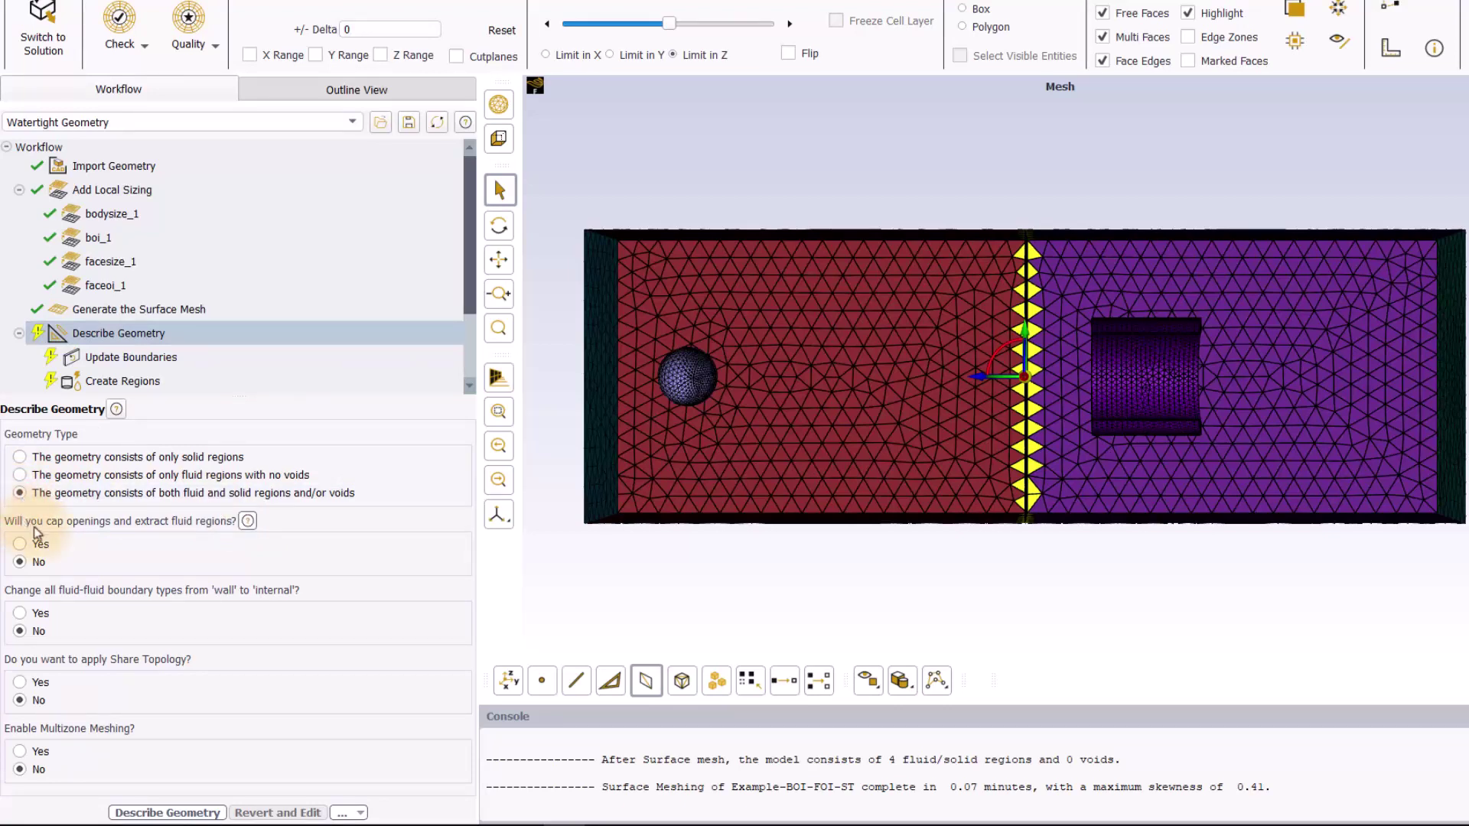
left_click(27, 615)
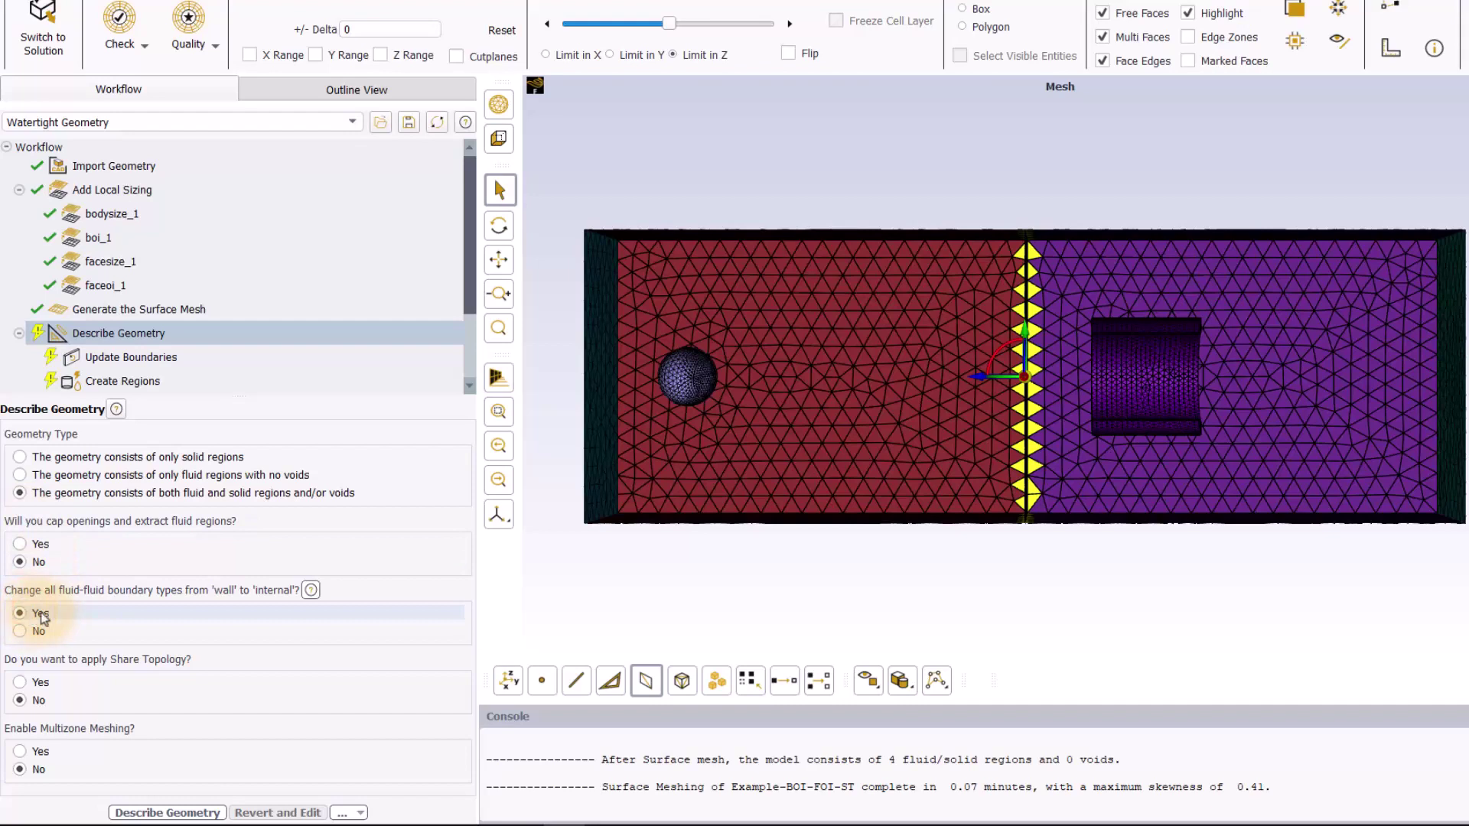
left_click(169, 813)
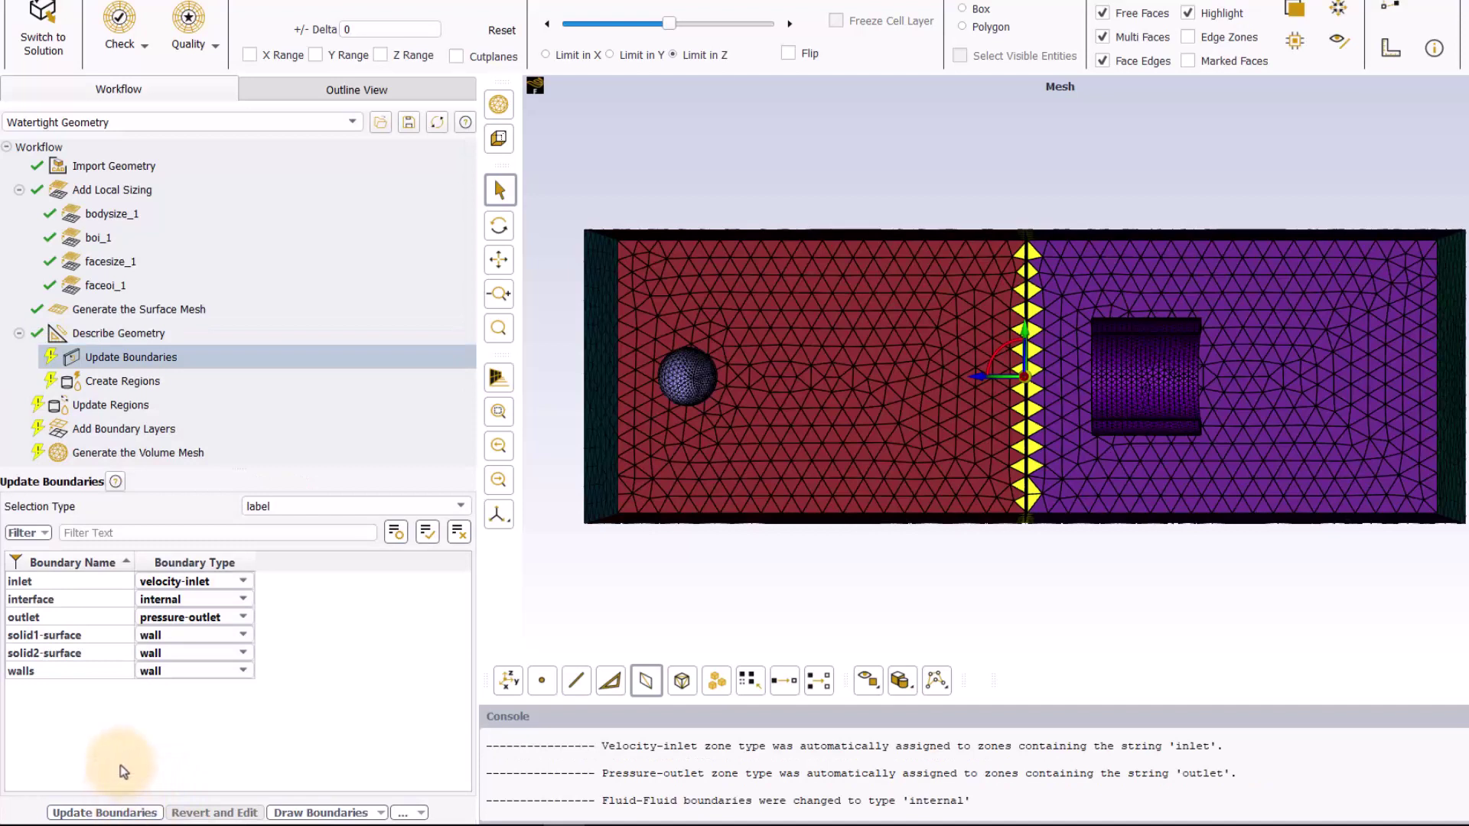
Apply boundary types, create and update regions, and add smooth-transition boundary layers
left_click(102, 812)
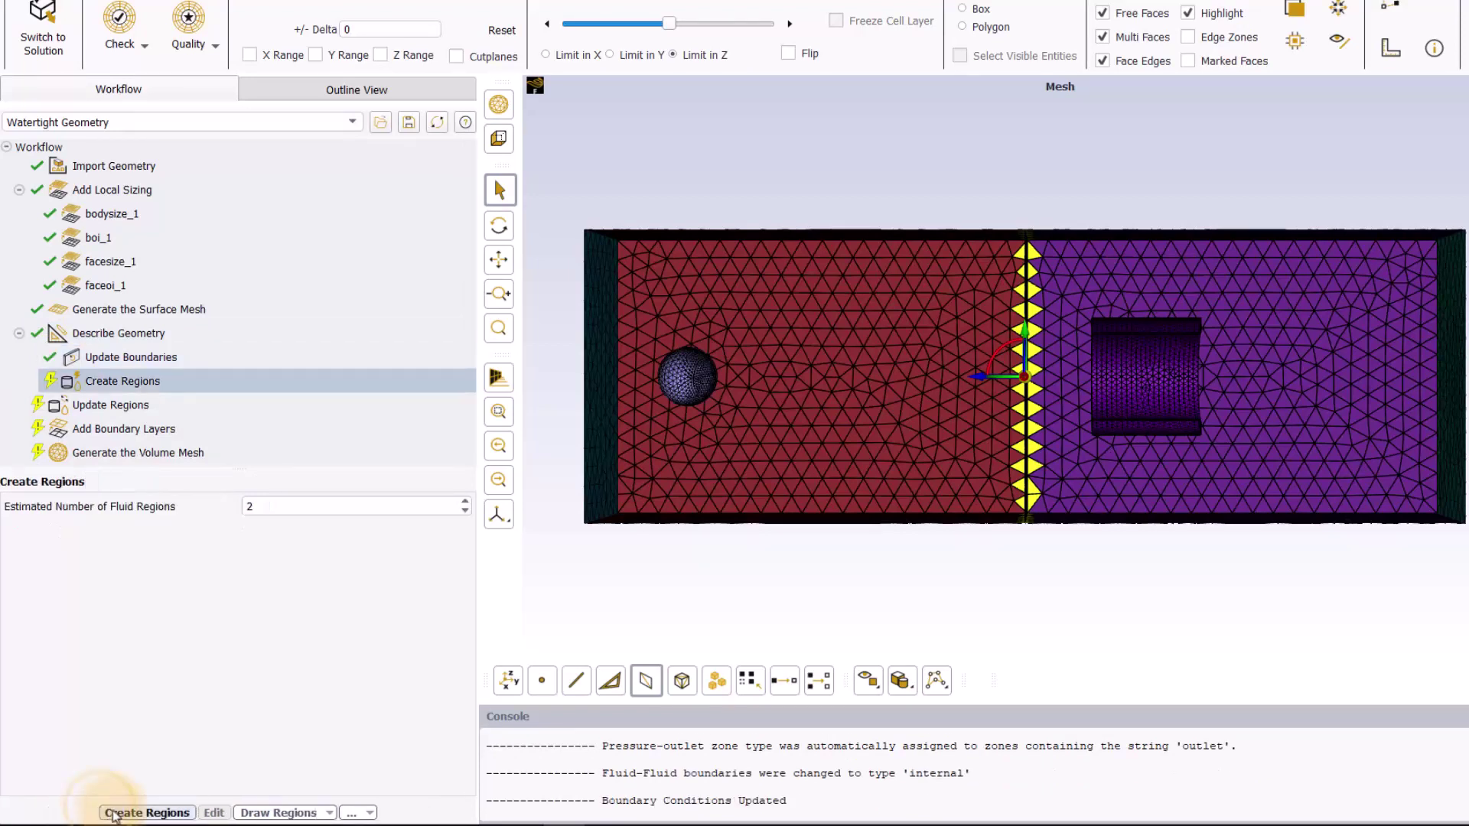
left_click(116, 813)
left_click(117, 812)
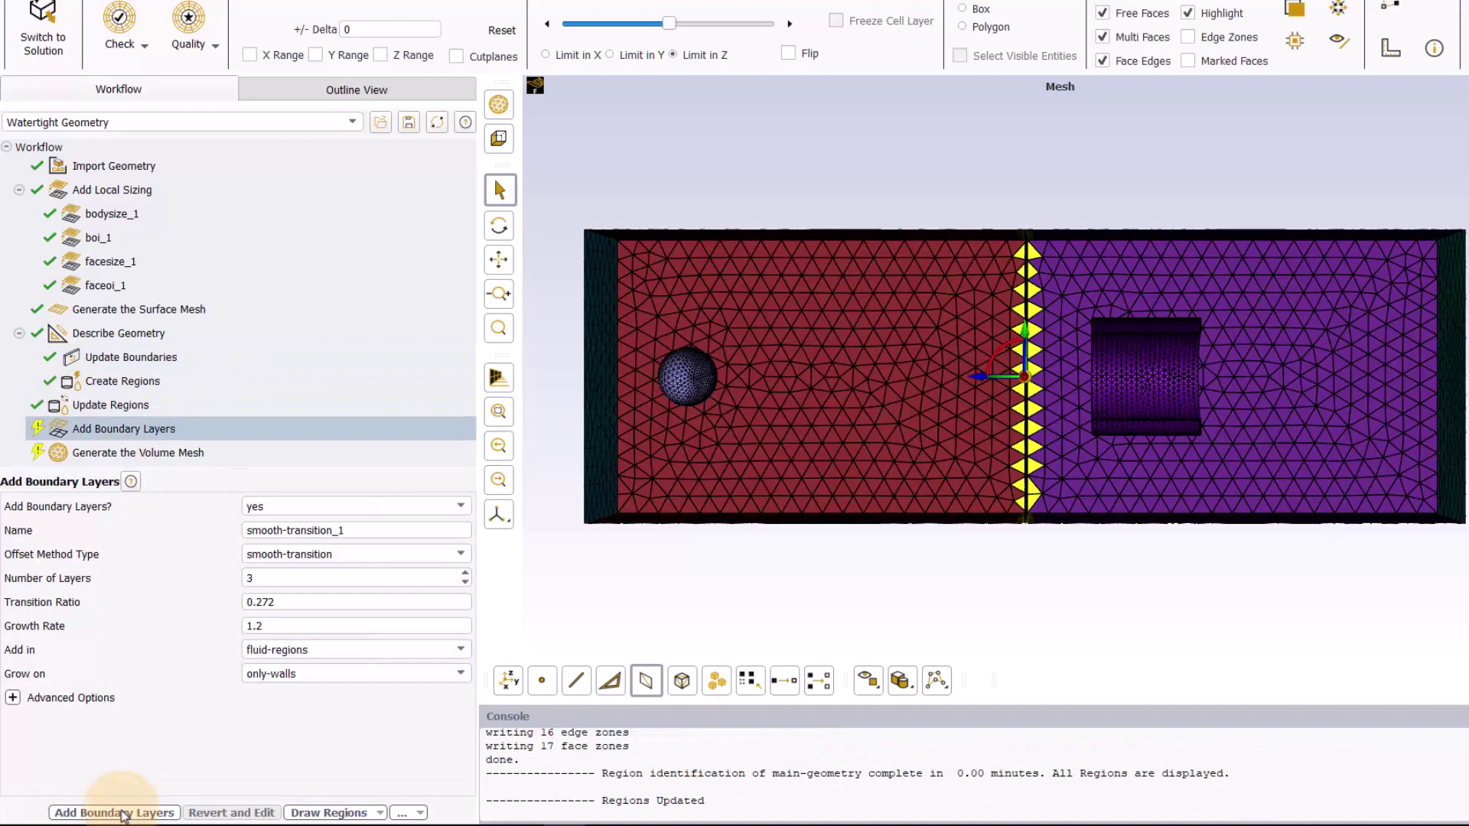
left_click(115, 812)
Generate a poly-hexcore volume mesh of 230663 cells
left_click(151, 435)
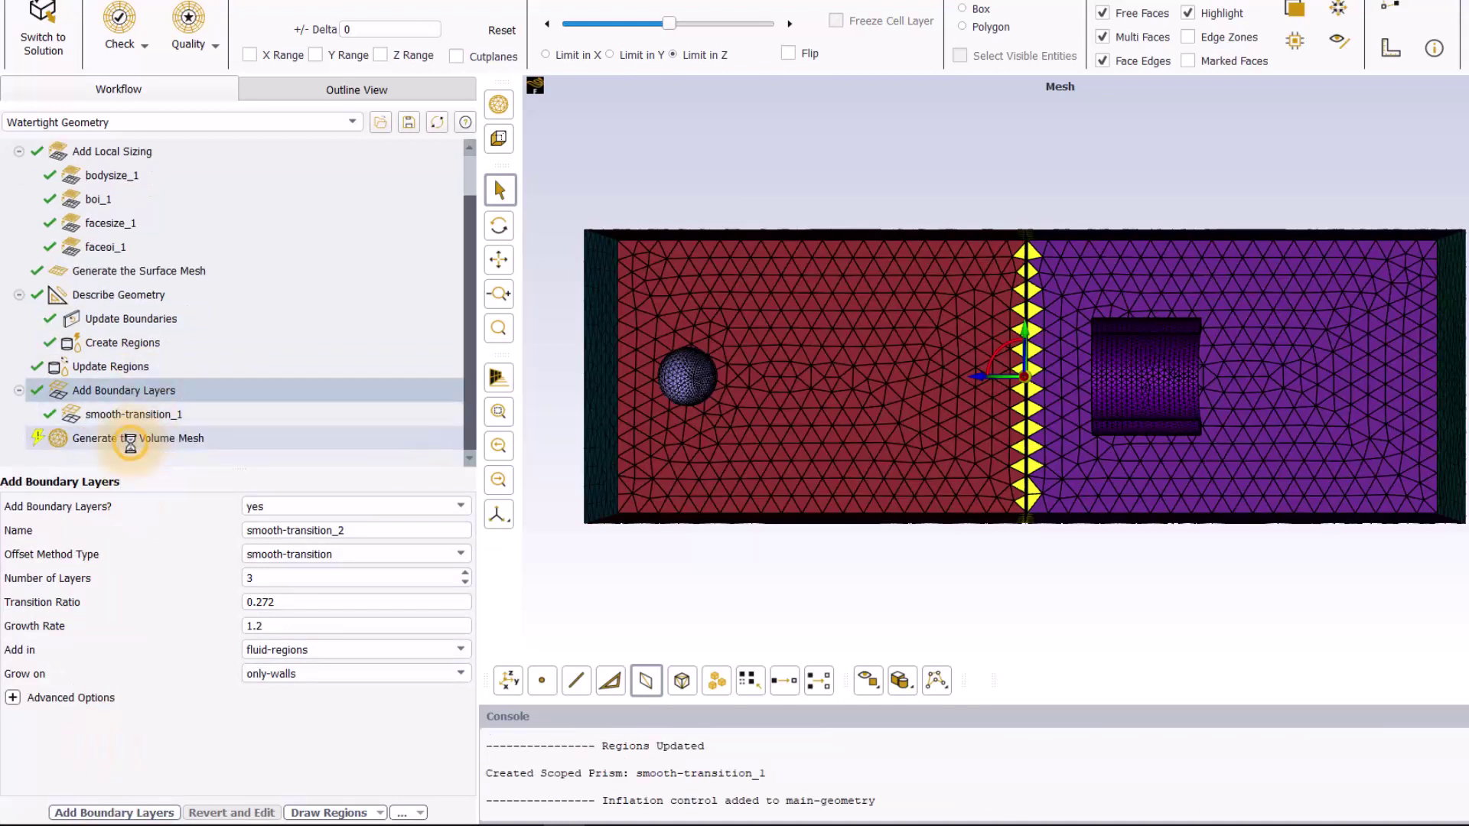
left_click(290, 506)
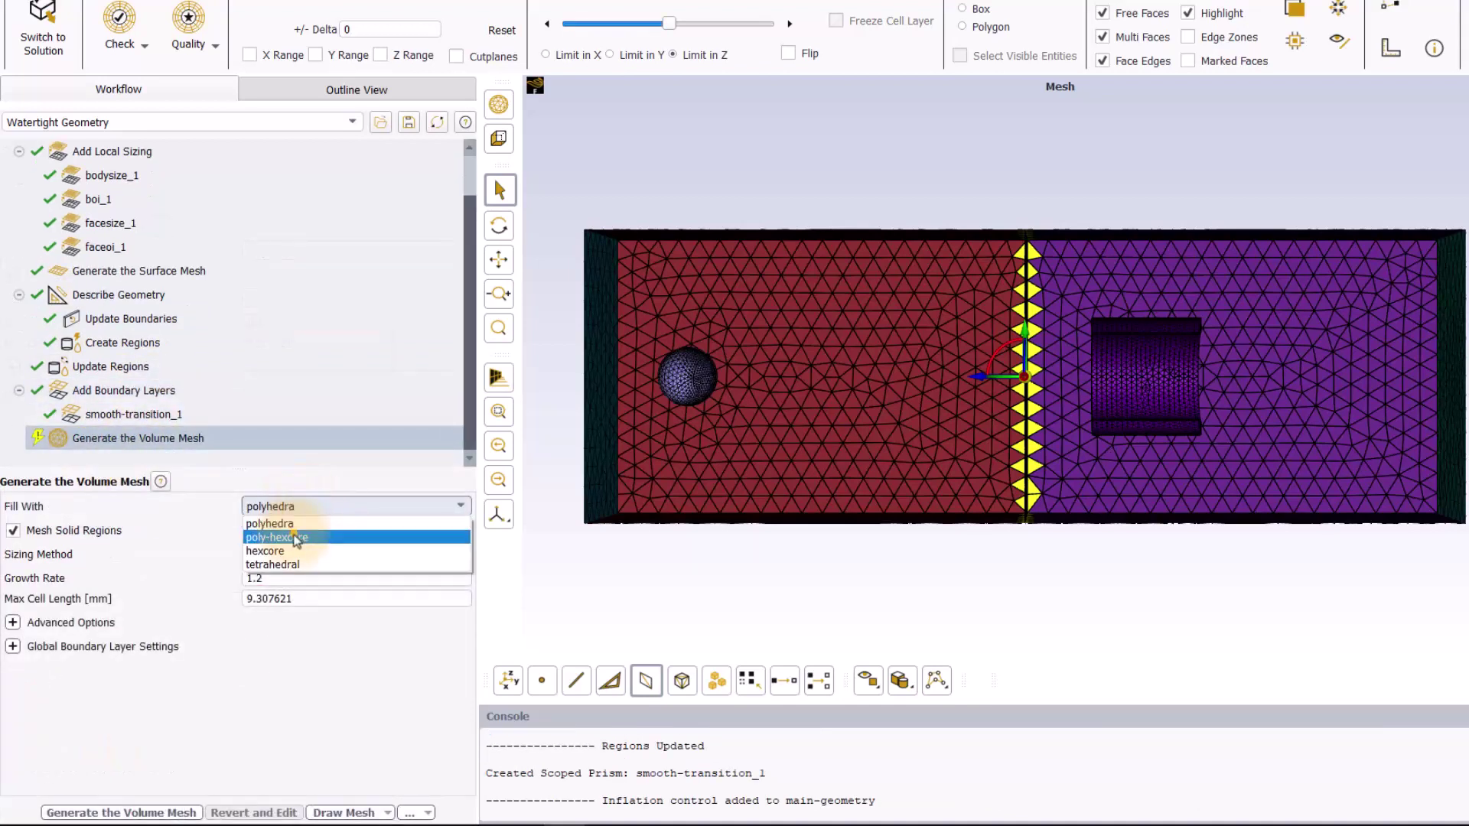
left_click(298, 537)
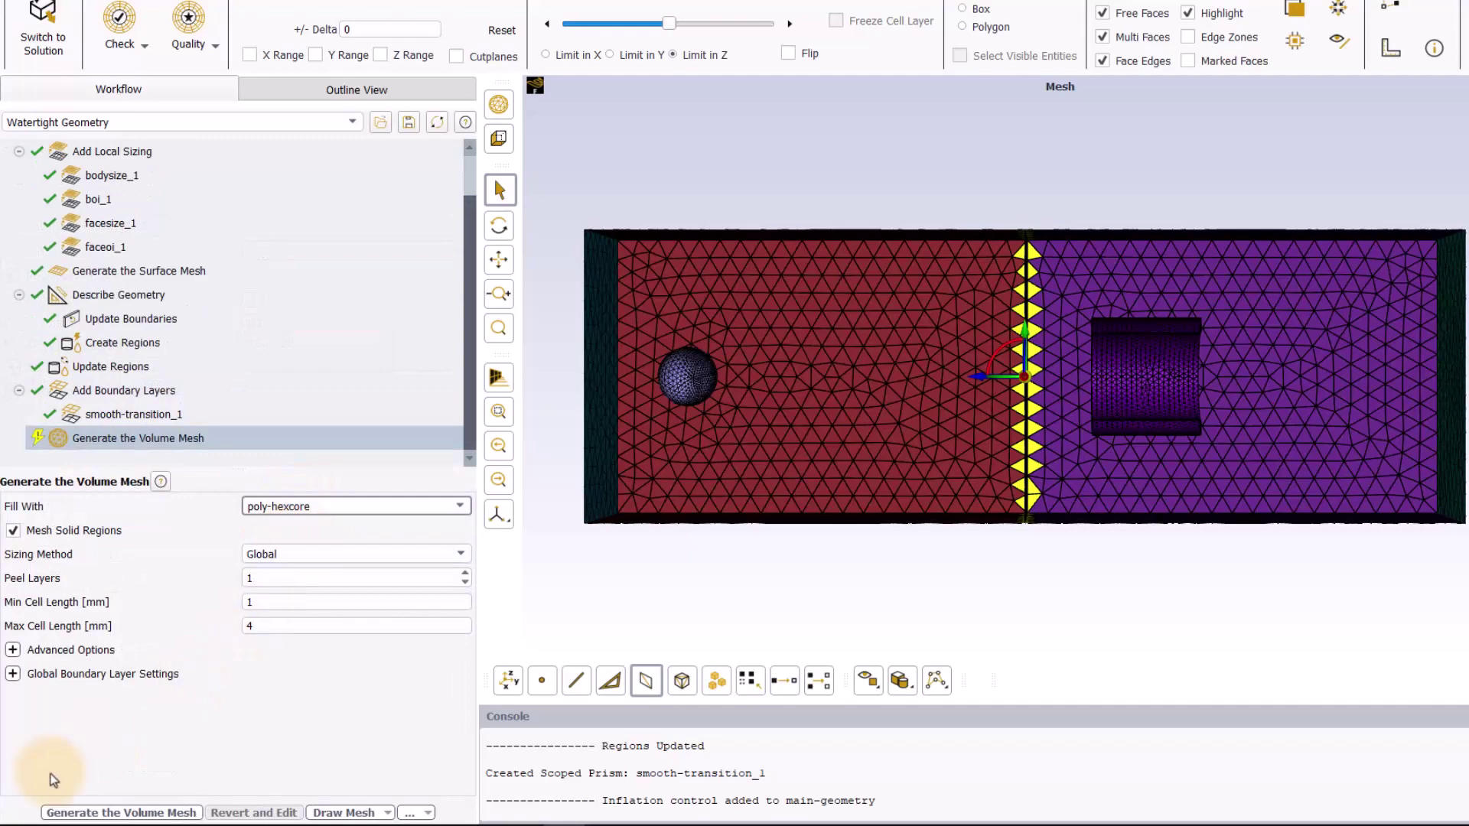
left_click(77, 811)
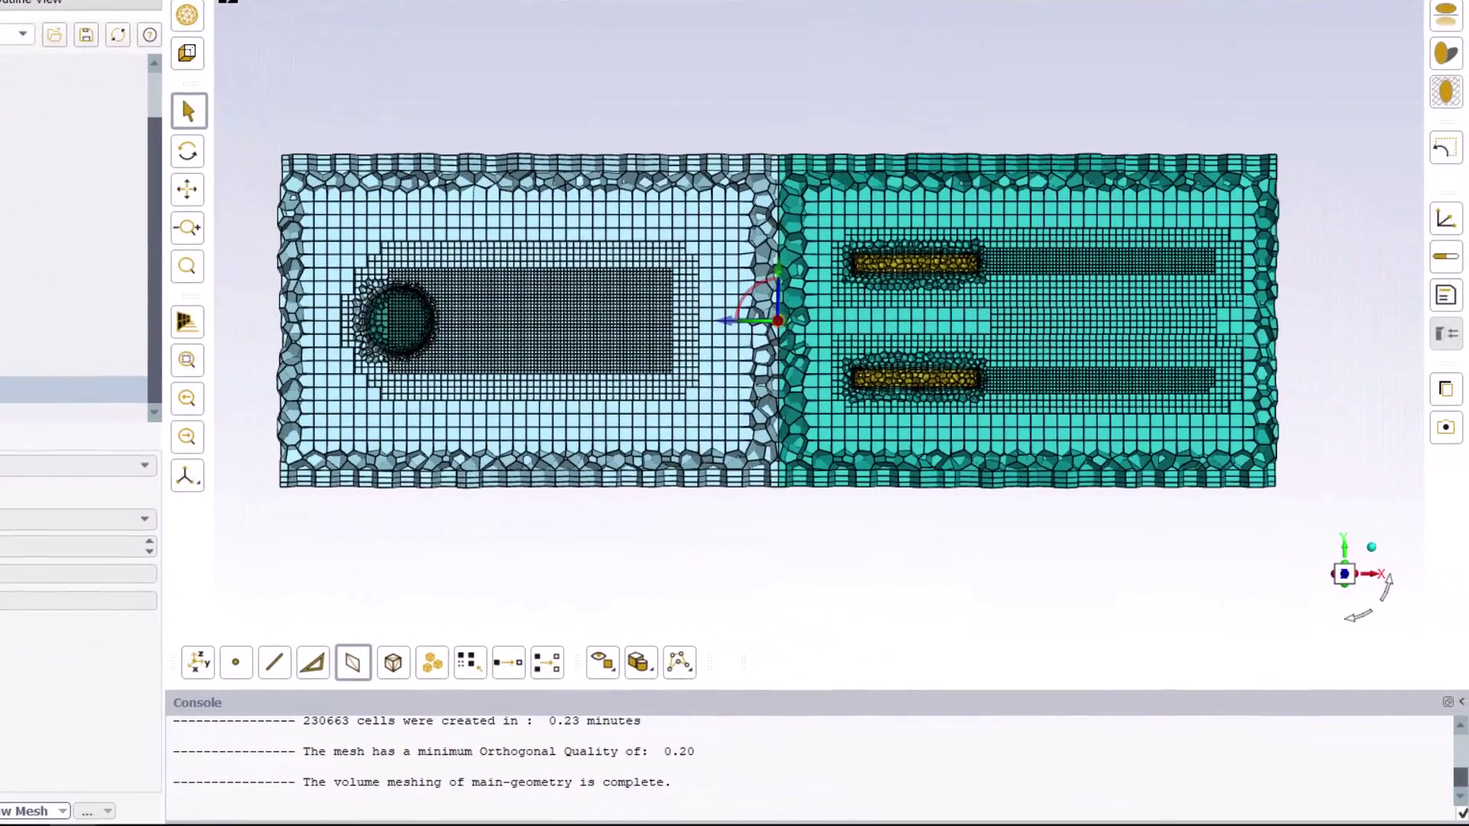
Start a new Watertight Geometry workflow with Concept Car v1.dsco selected for import
scroll(423, 515, "up", 2)
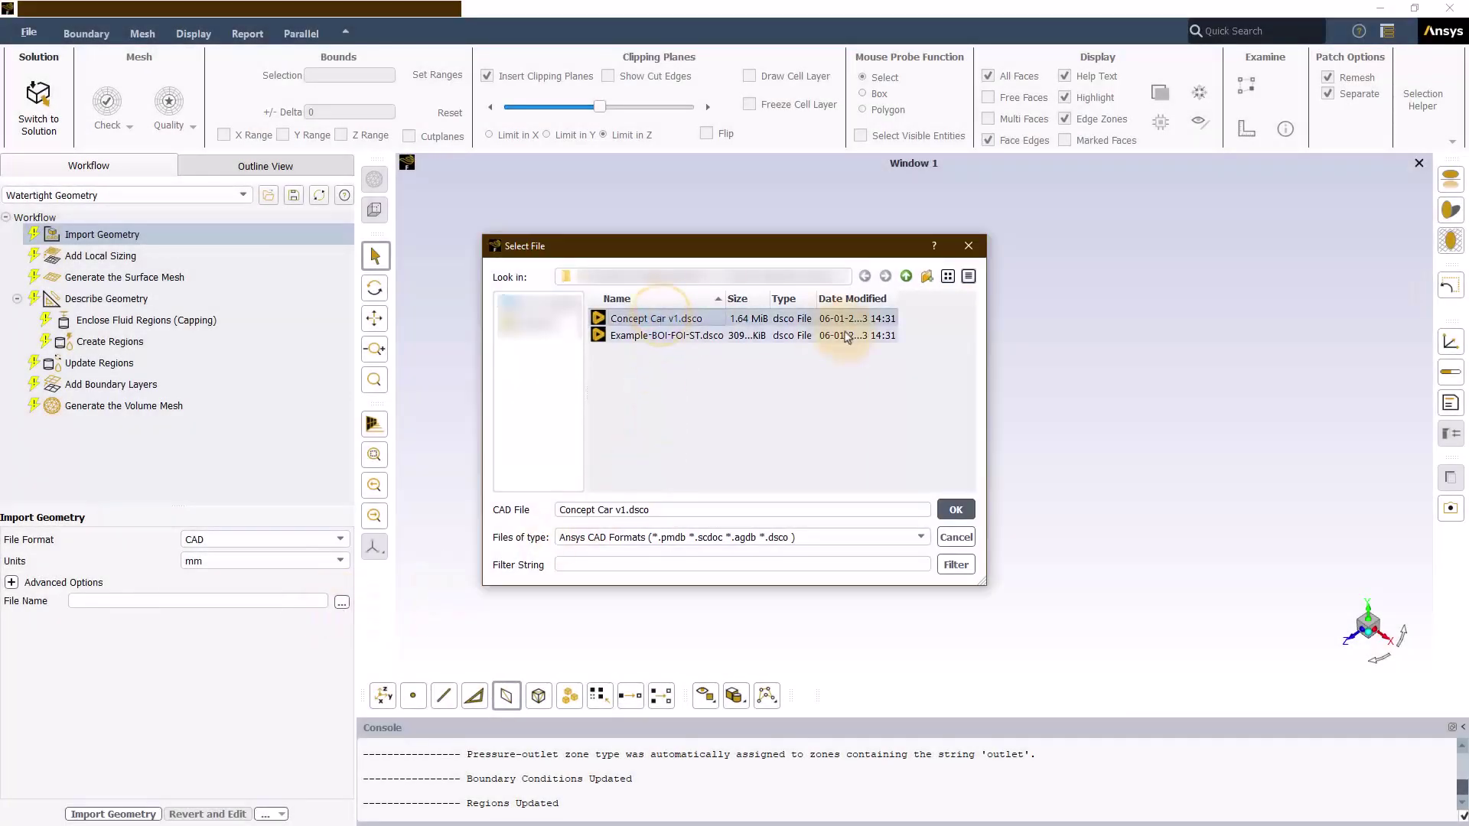
Import Concept Car v1.dsco and skip local sizing
left_click(956, 510)
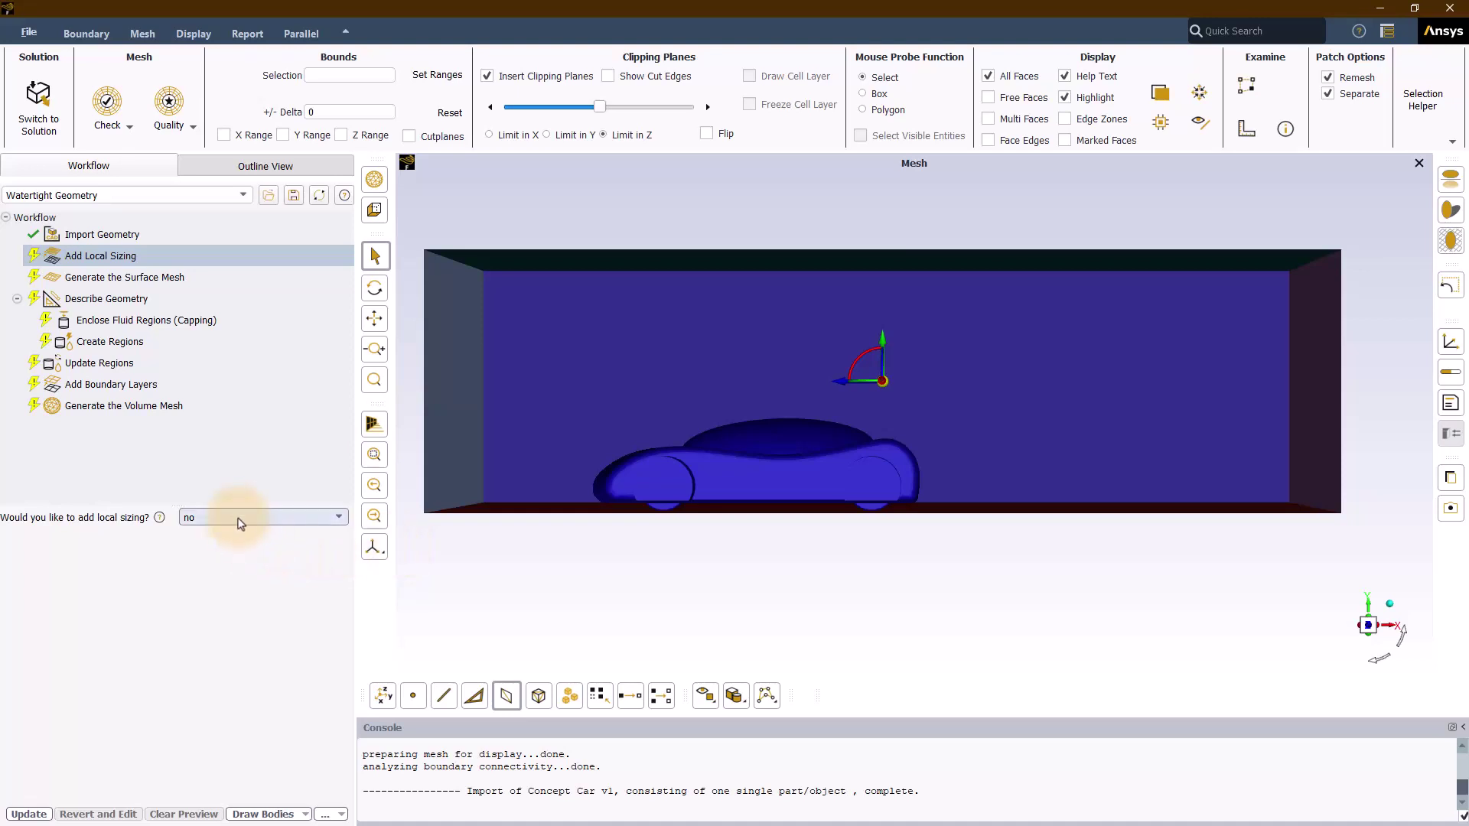
left_click(29, 814)
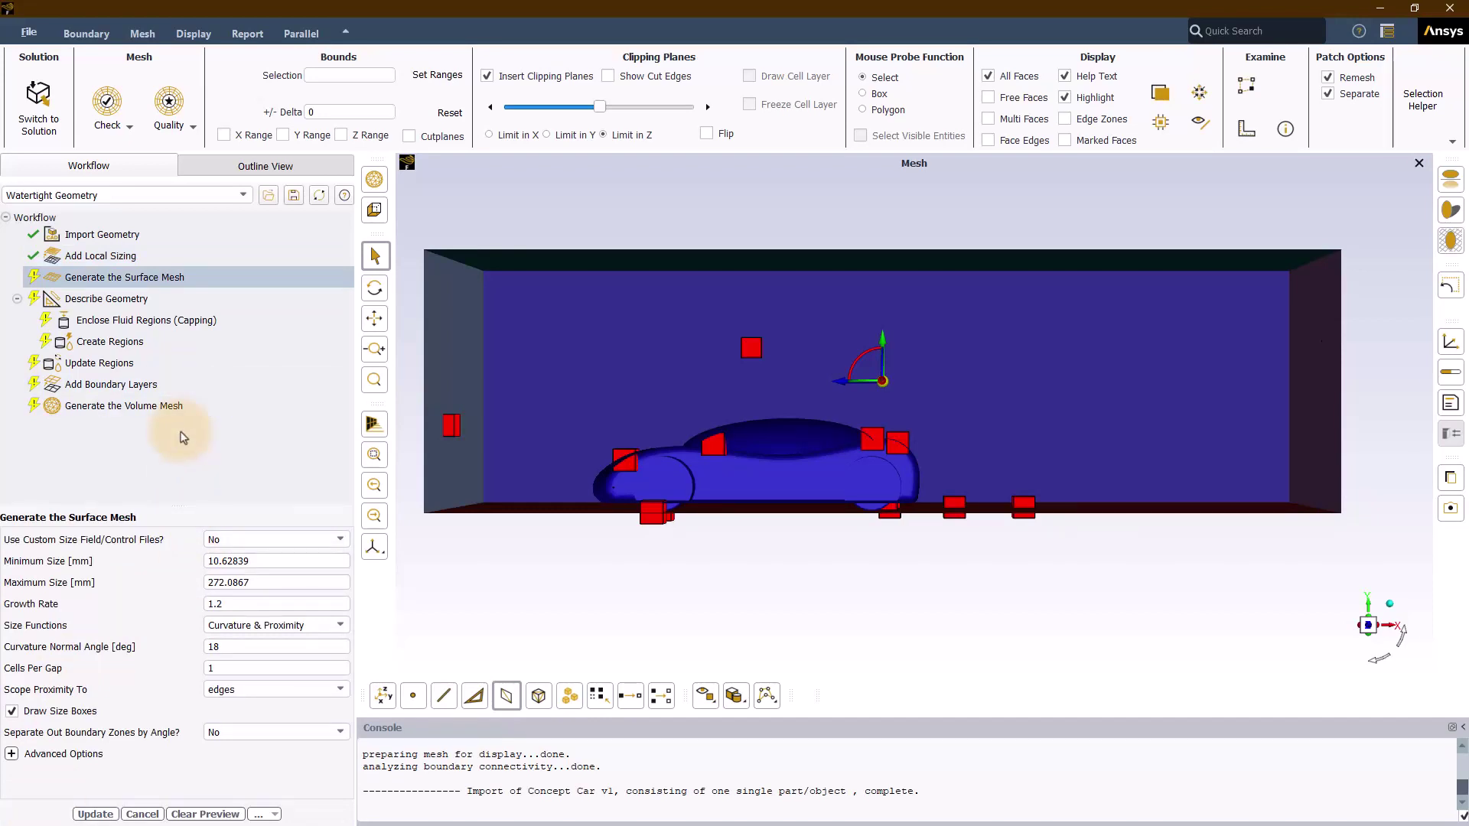
Insert a Create Local Refinement Regions task after Add Local Sizing
left_click(98, 255)
right_click(106, 260)
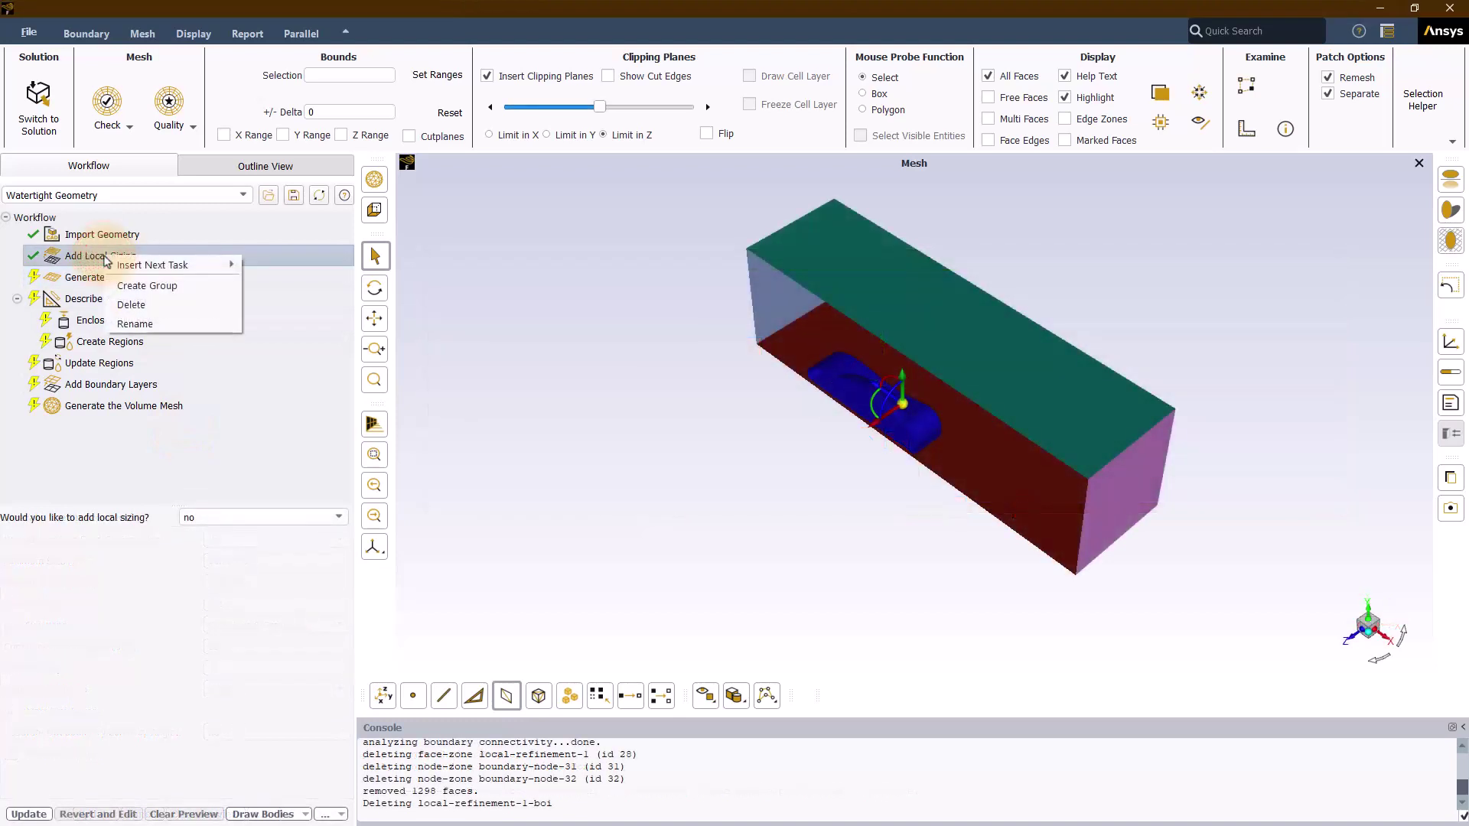
mouse_move(171, 266)
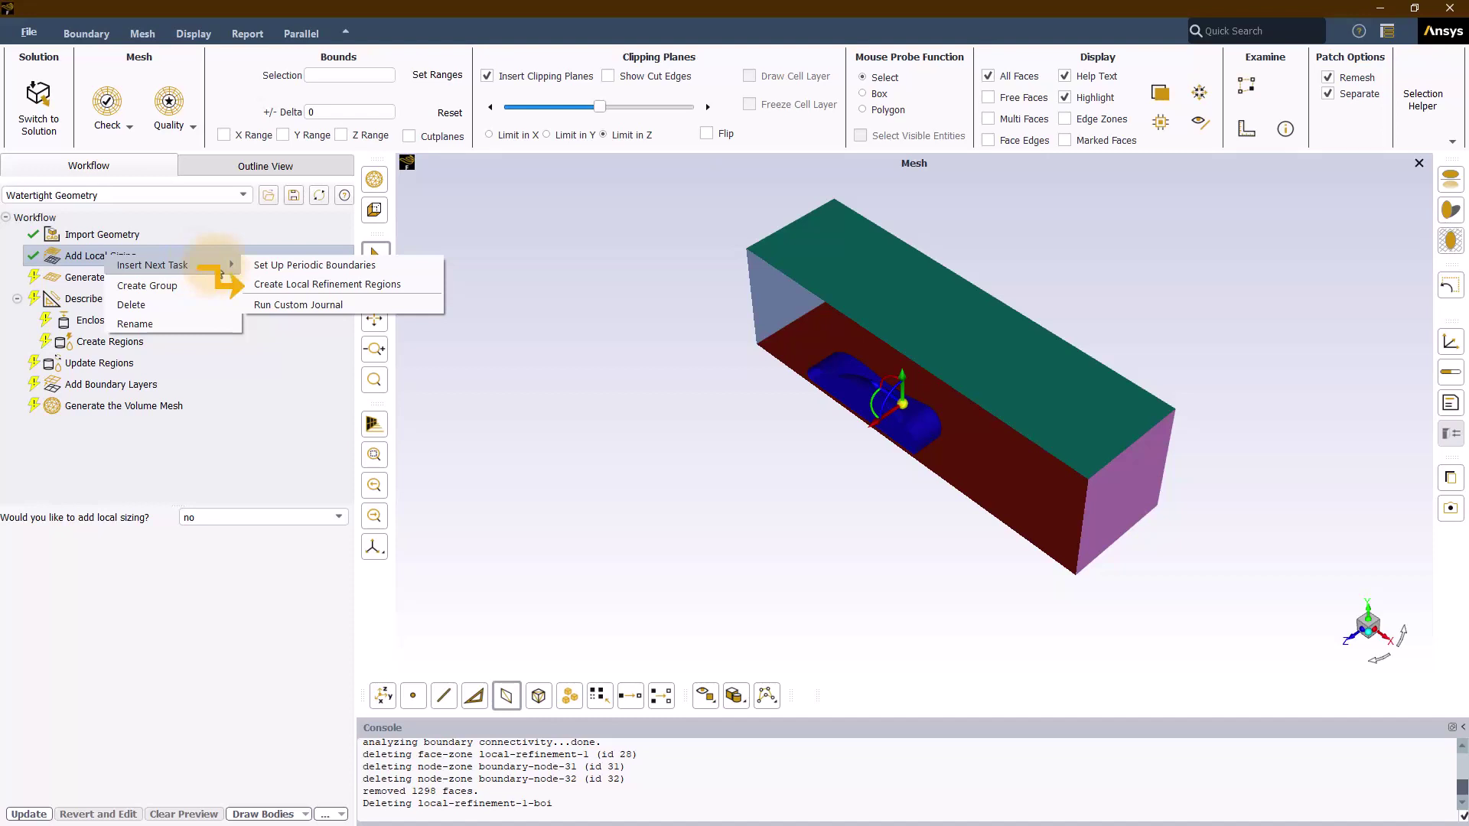
left_click(276, 284)
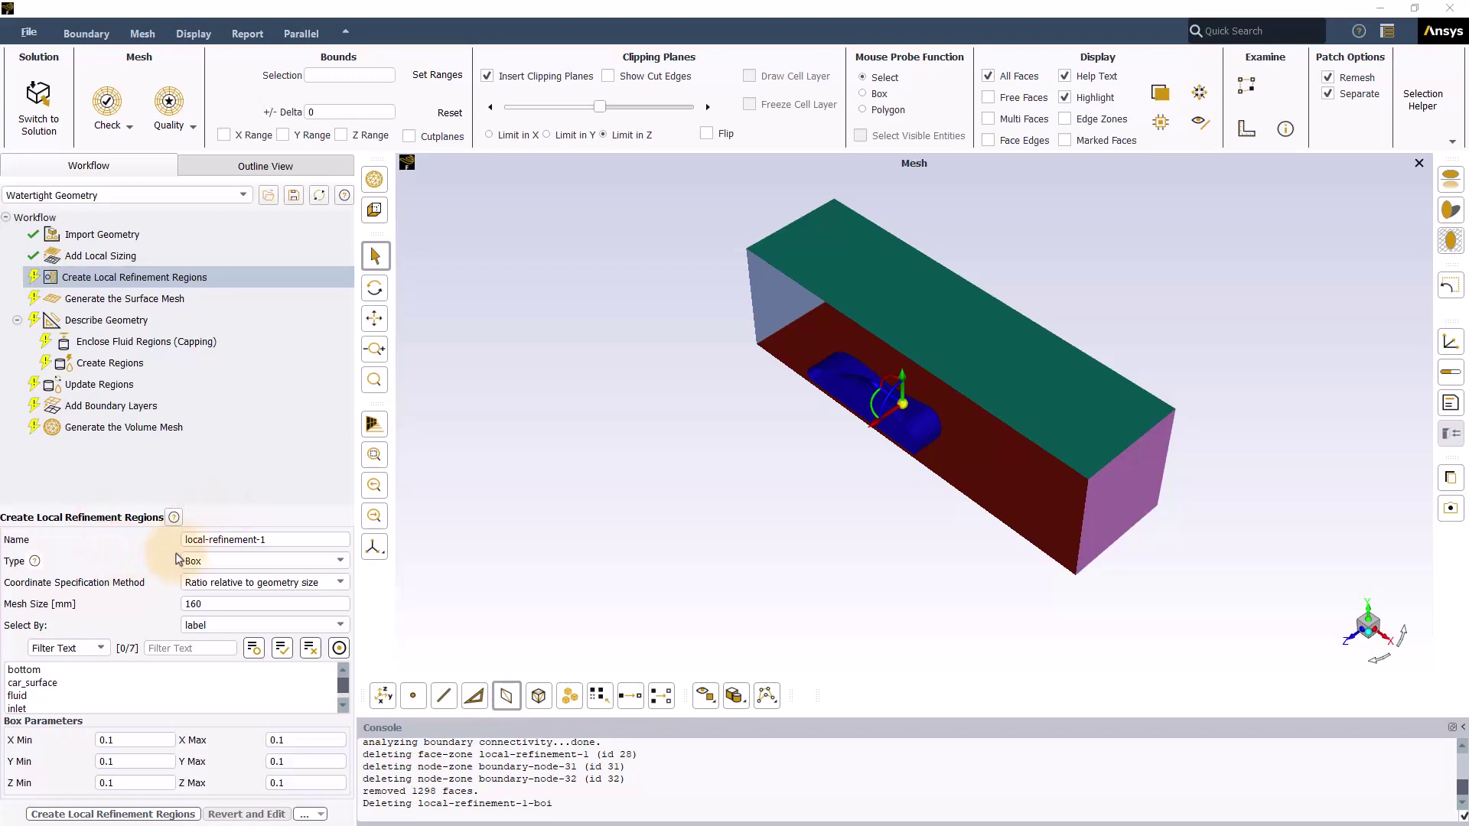
Keep the refinement region as a Box on car_surface, sized by 0.1 geometry ratios
left_click(279, 562)
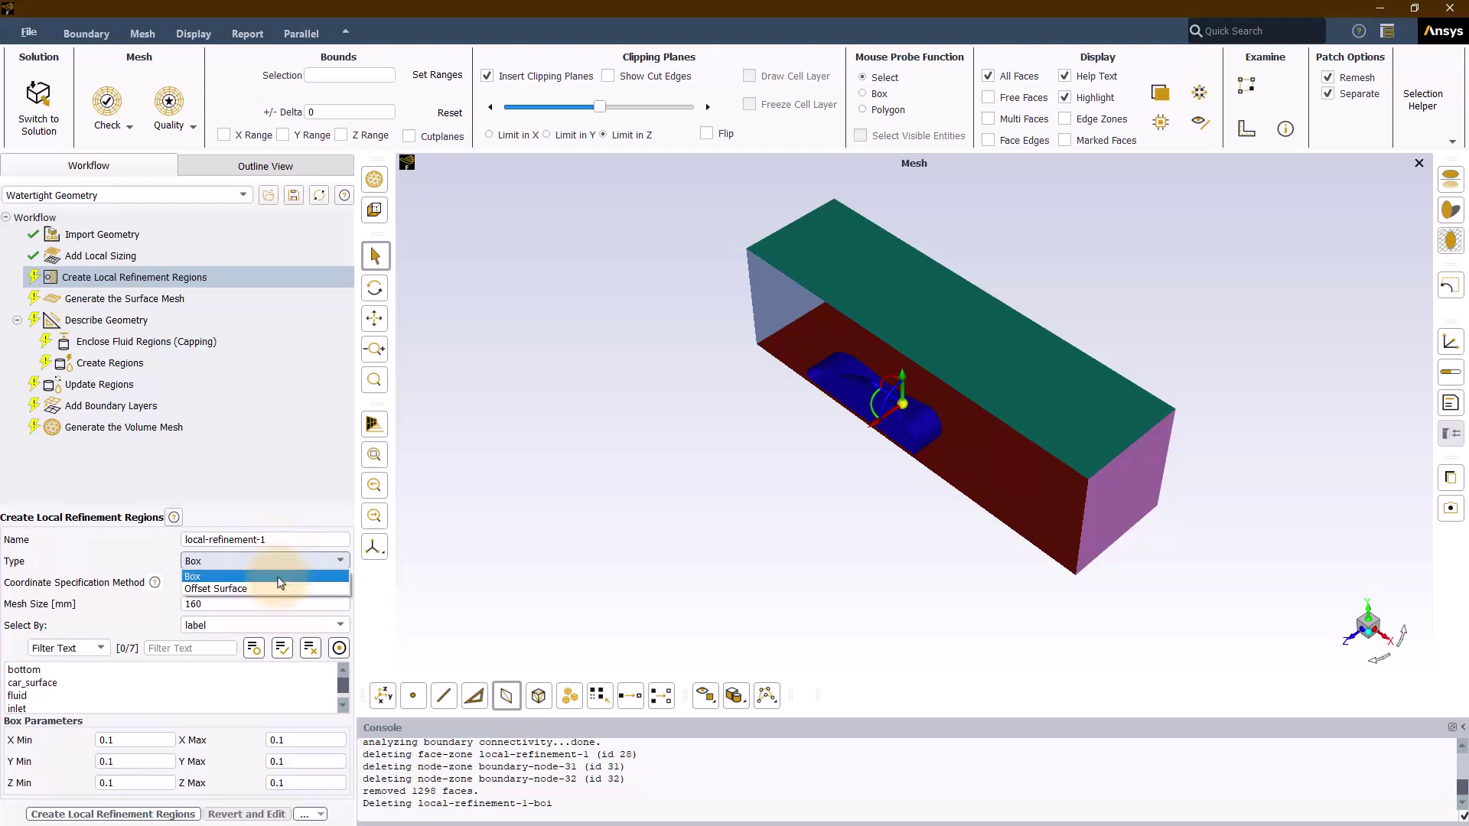
left_click(279, 580)
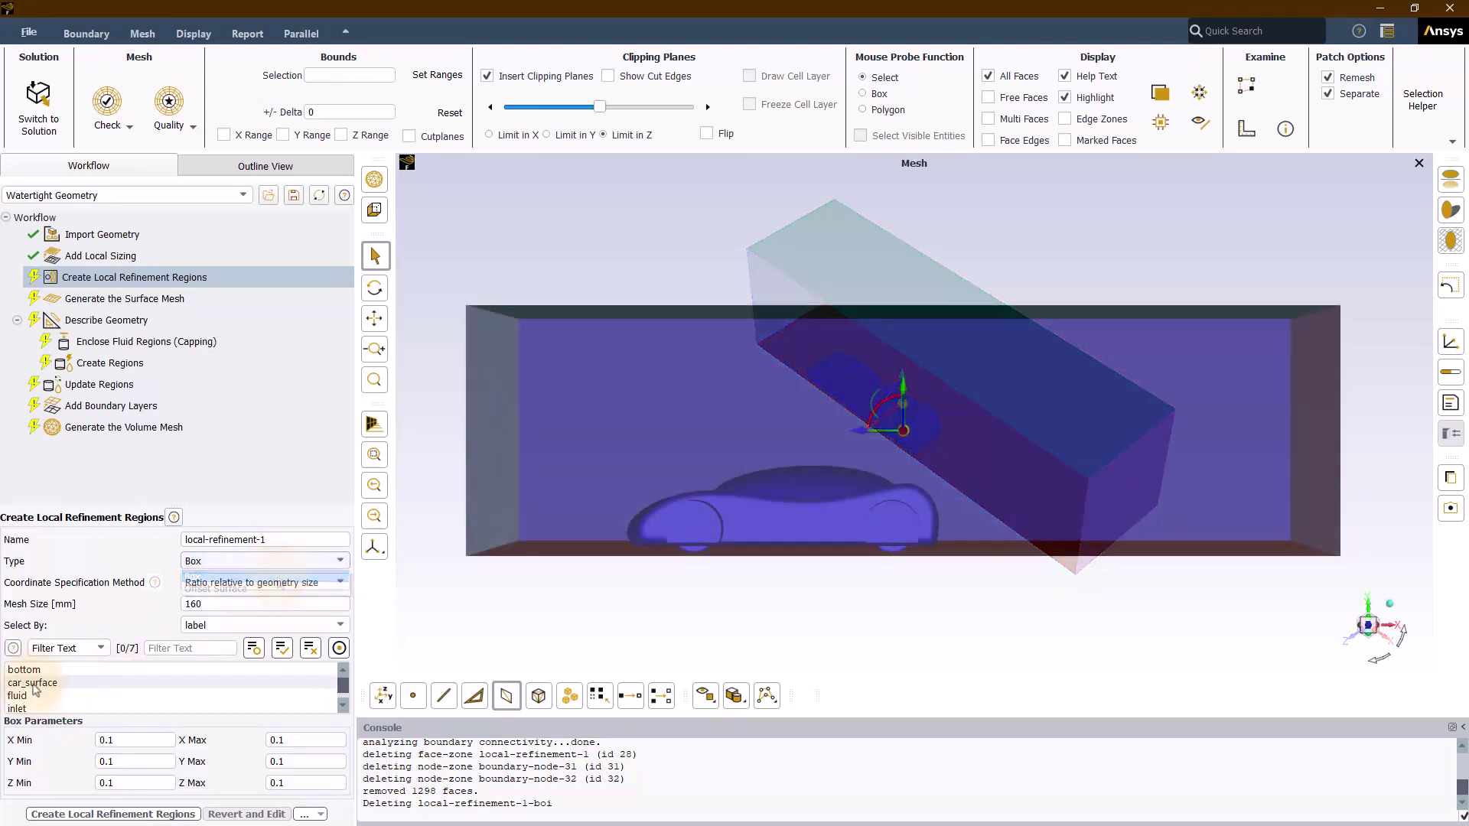
left_click(32, 683)
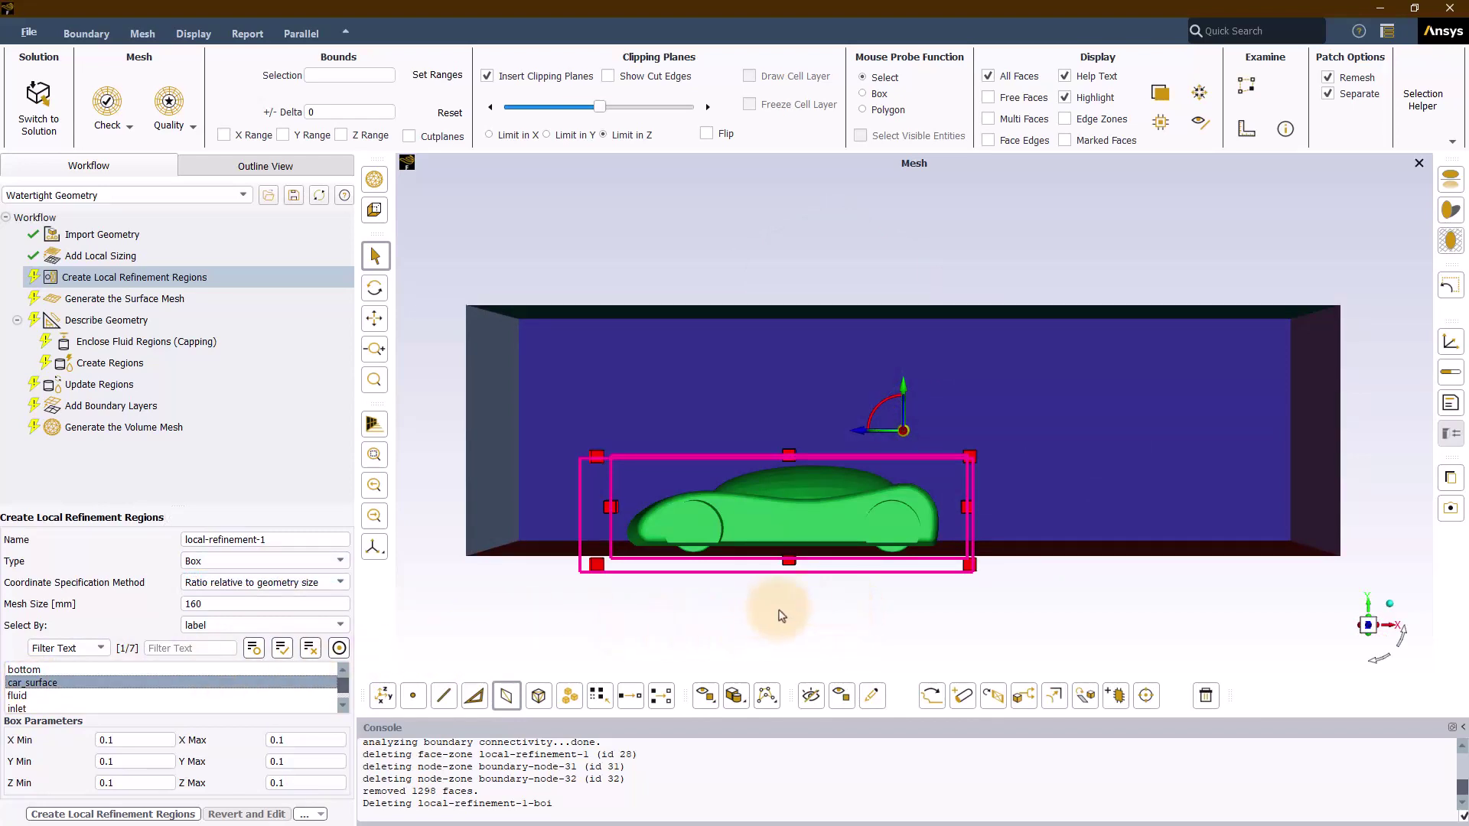
left_click_drag(780, 610, 701, 642)
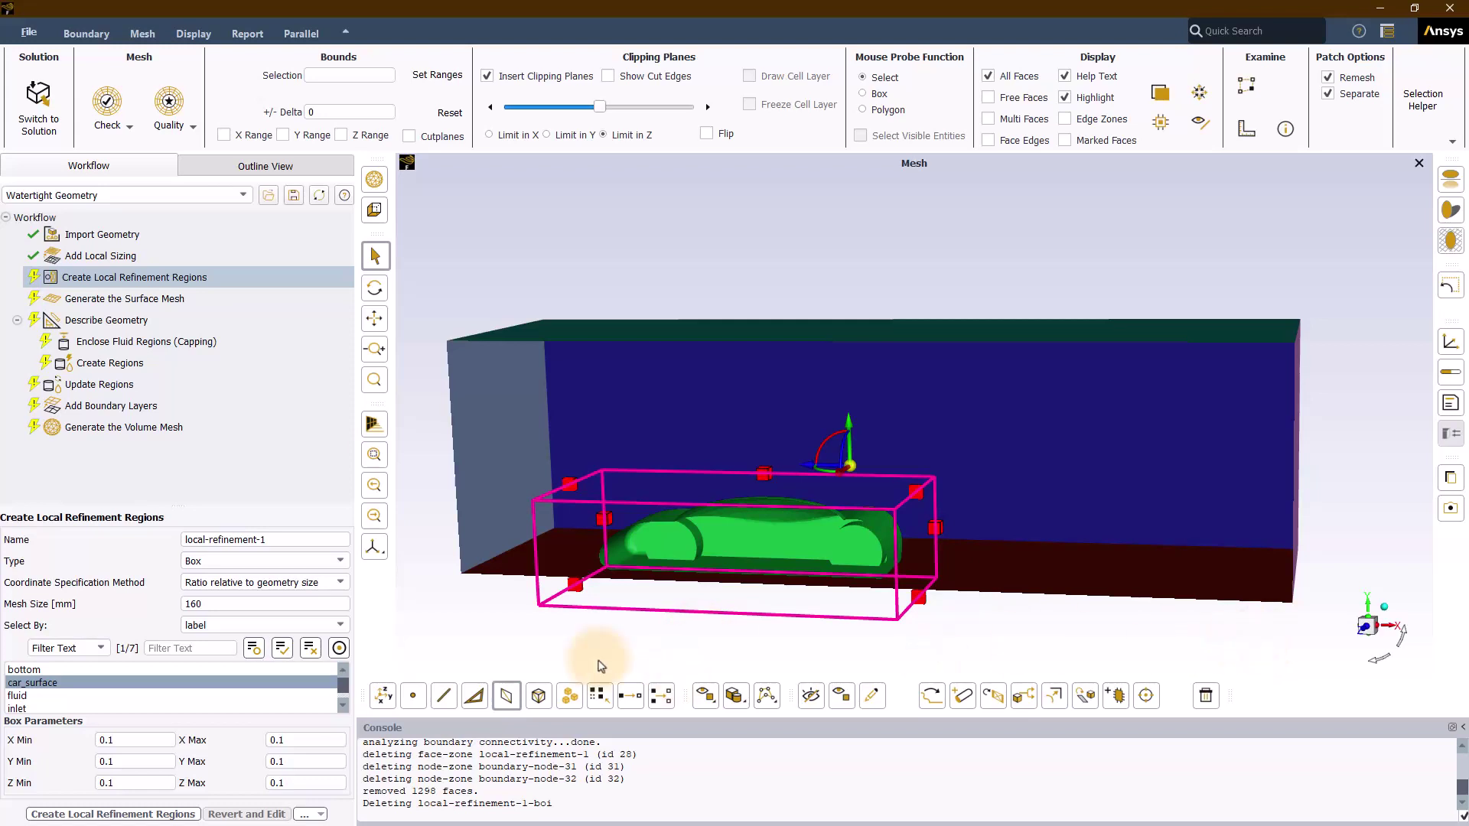
left_click(342, 584)
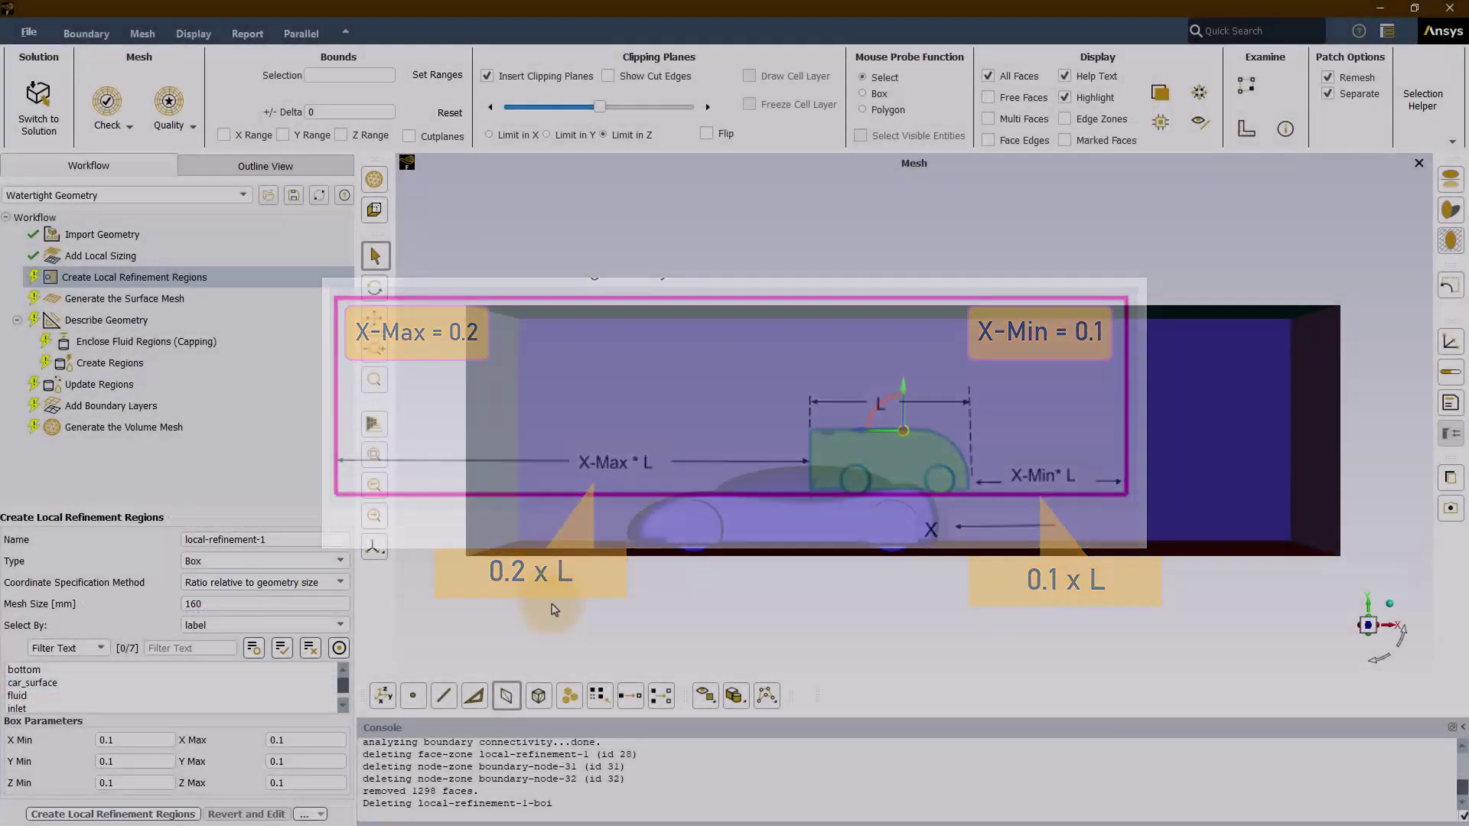
Select car_surface for the refinement box and view the enclosed car from above
left_click(32, 684)
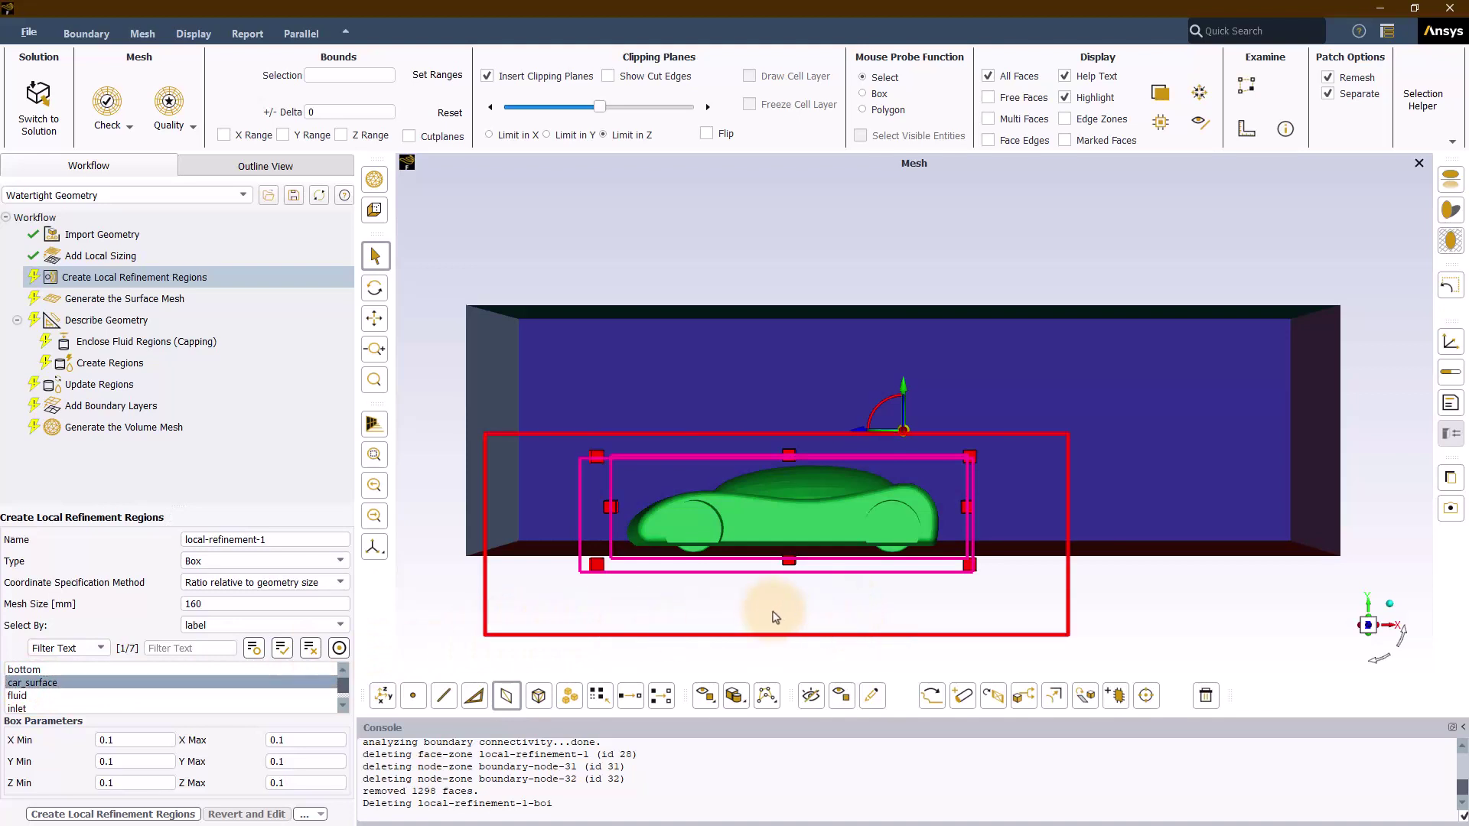
left_click_drag(777, 613, 702, 641)
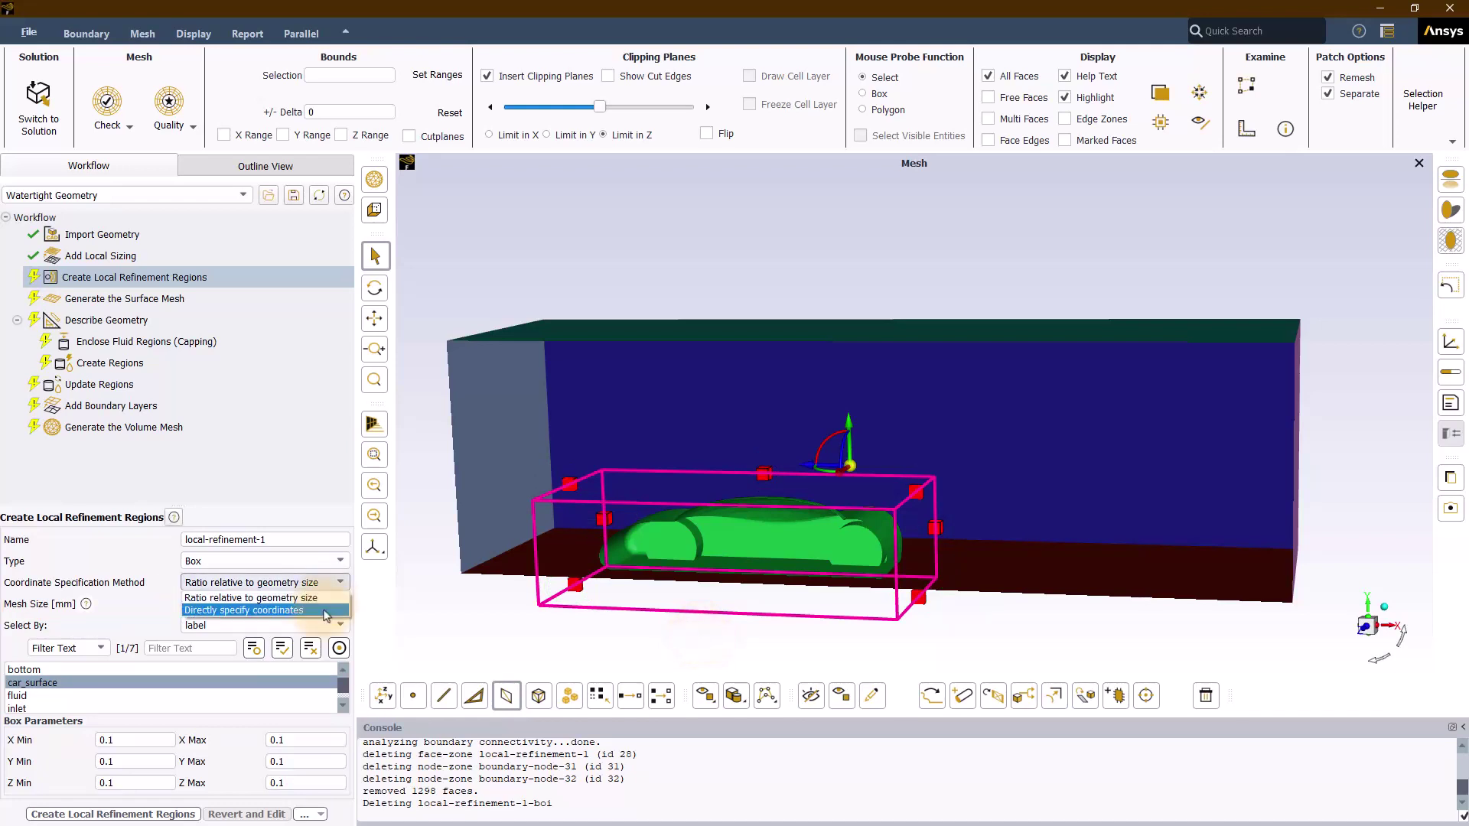
Try direct box coordinates, then return to ratios relative to geometry size
left_click(324, 612)
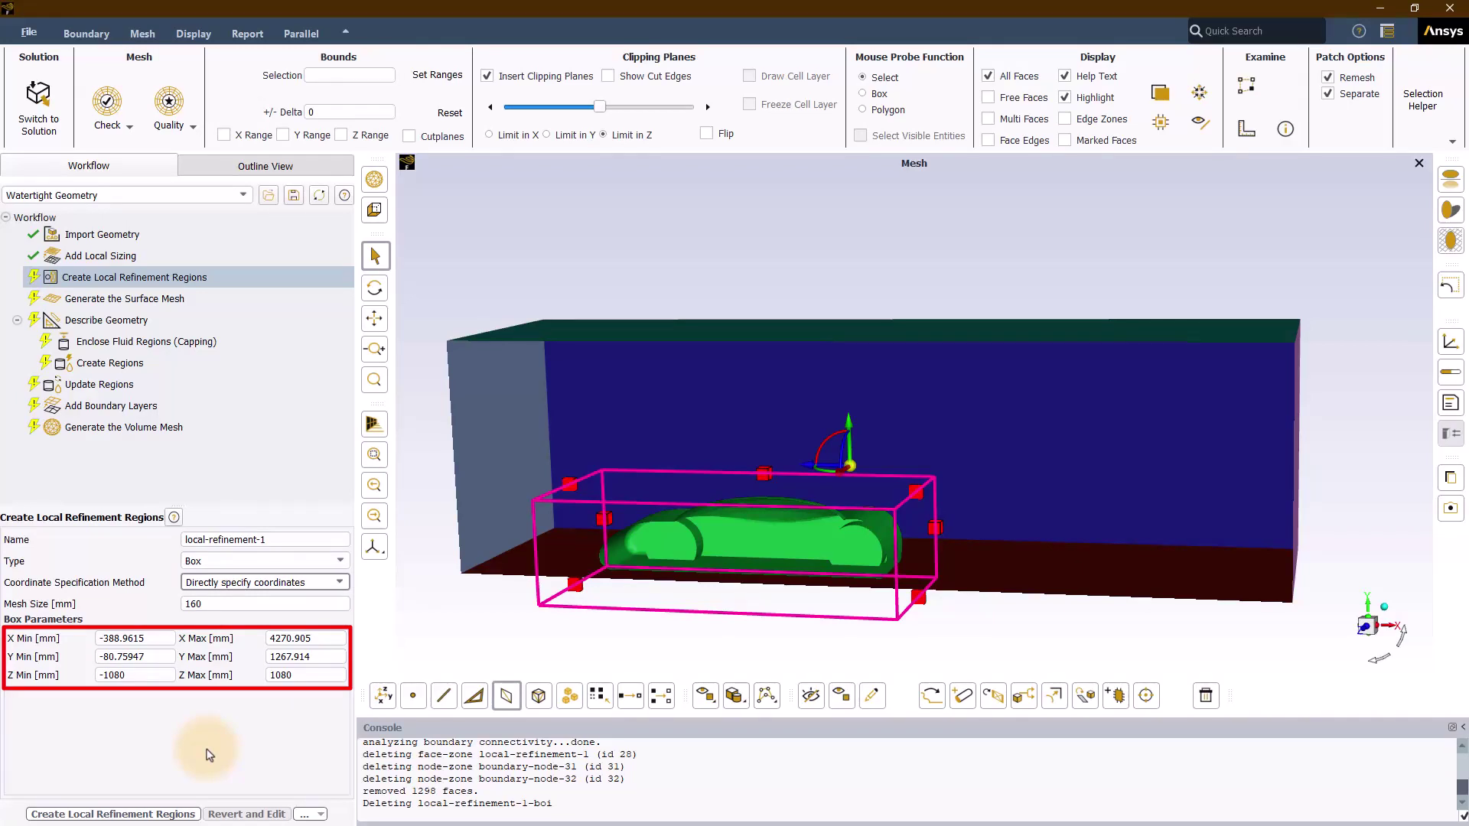
left_click(337, 584)
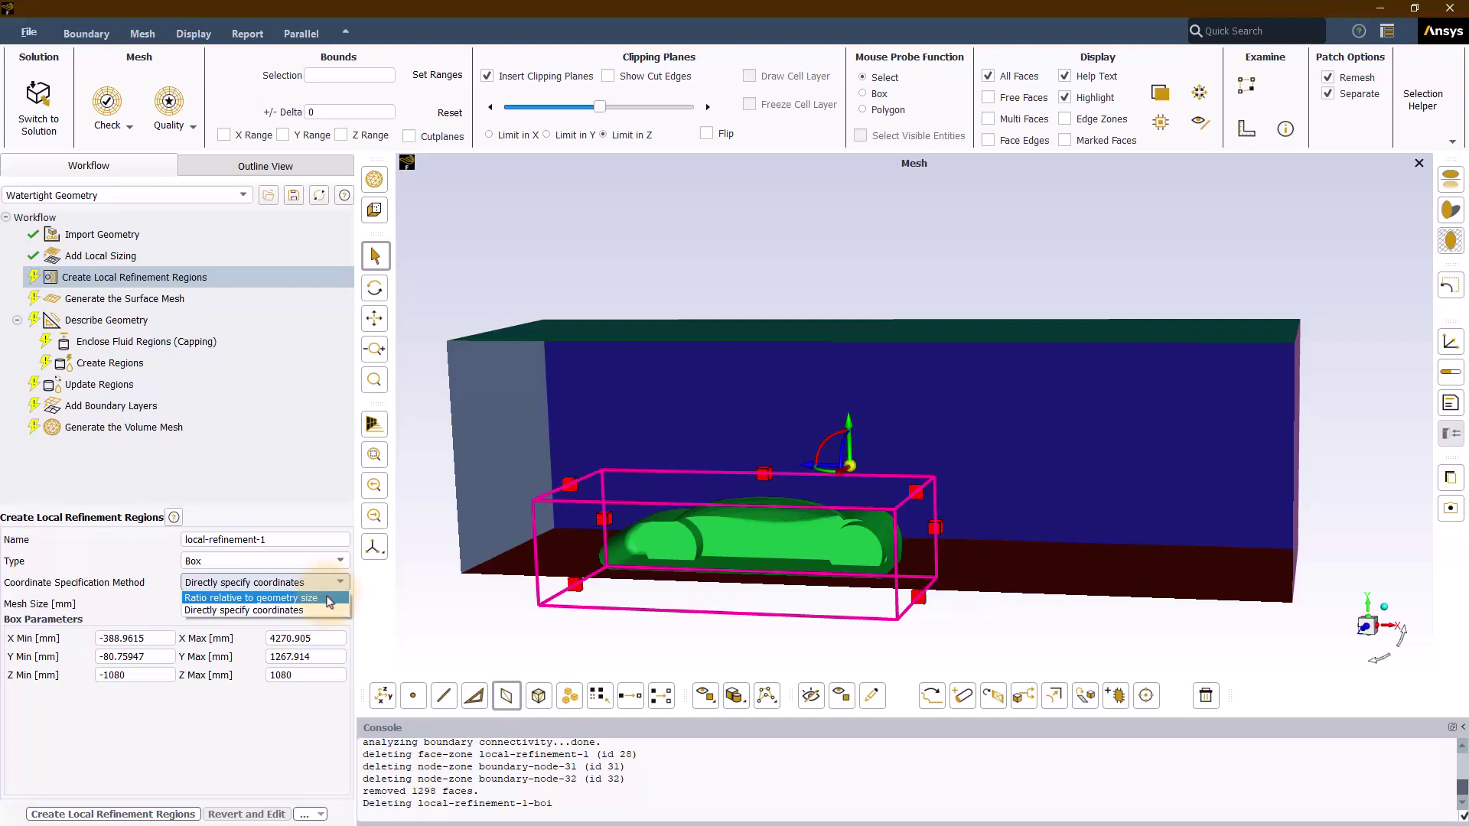
left_click(330, 598)
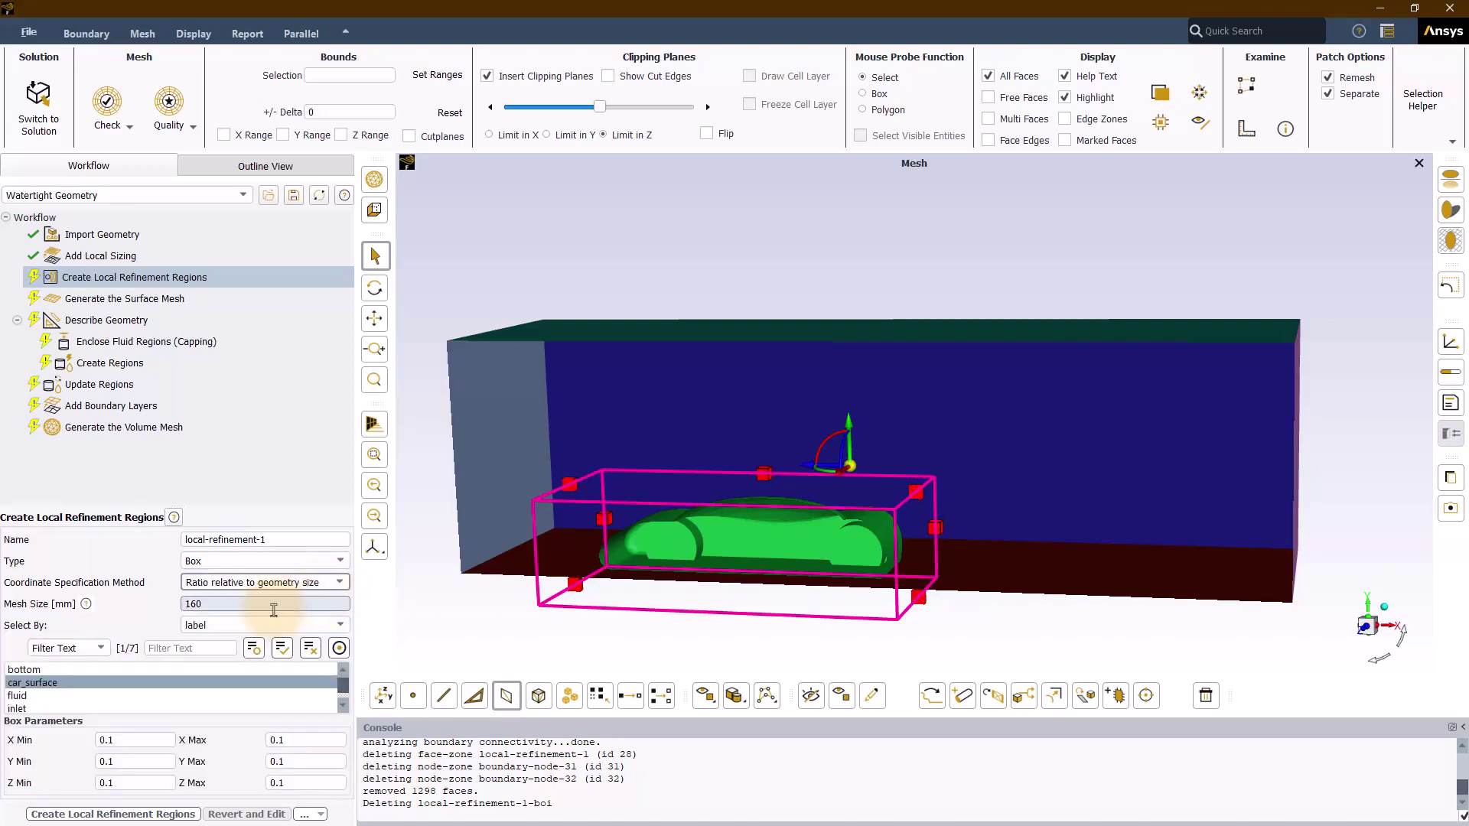
Change the refinement box mesh size from 160 to 80
left_click_drag(273, 610, 154, 610)
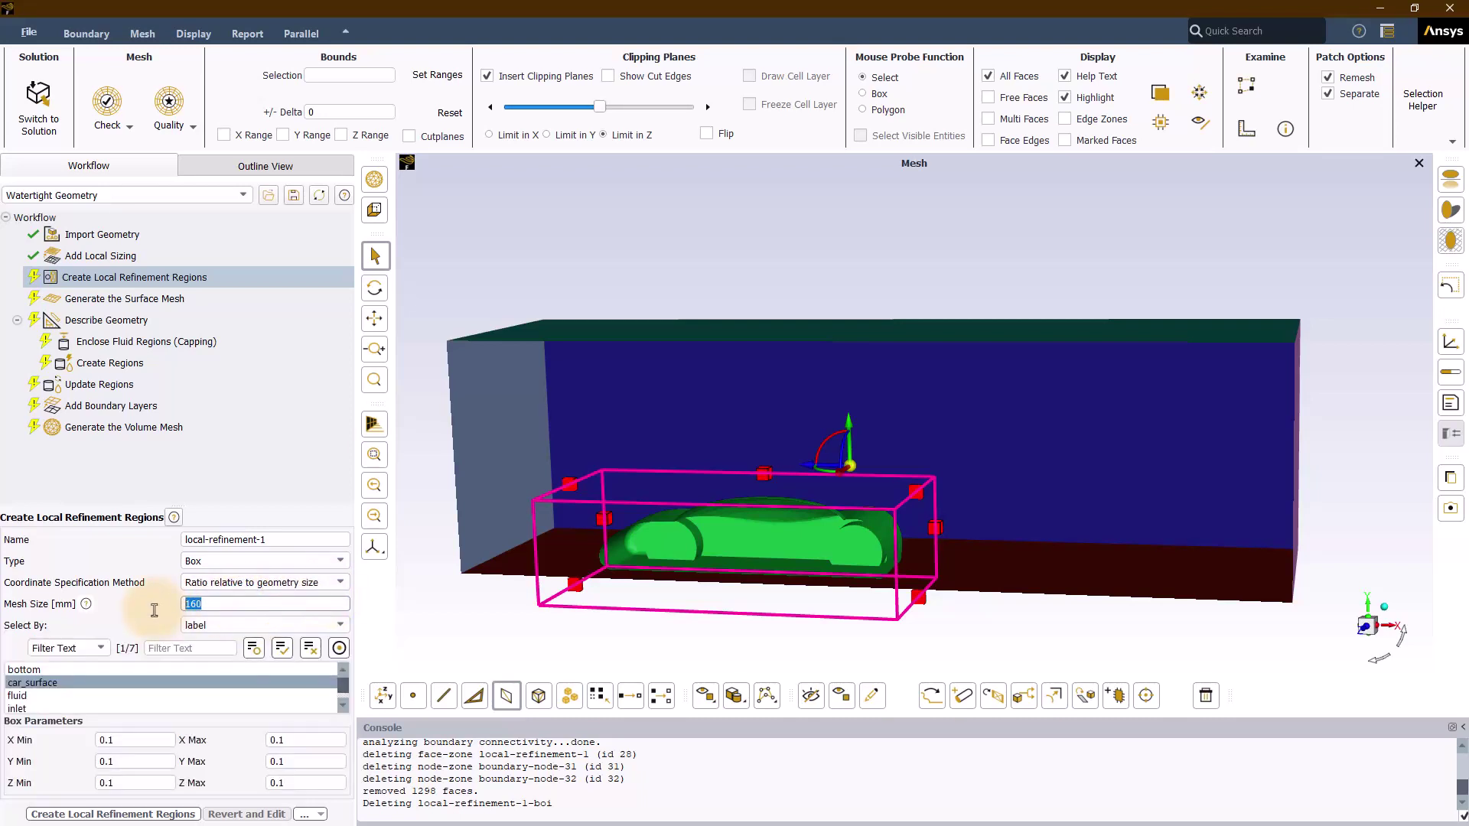
type("80")
key("Return")
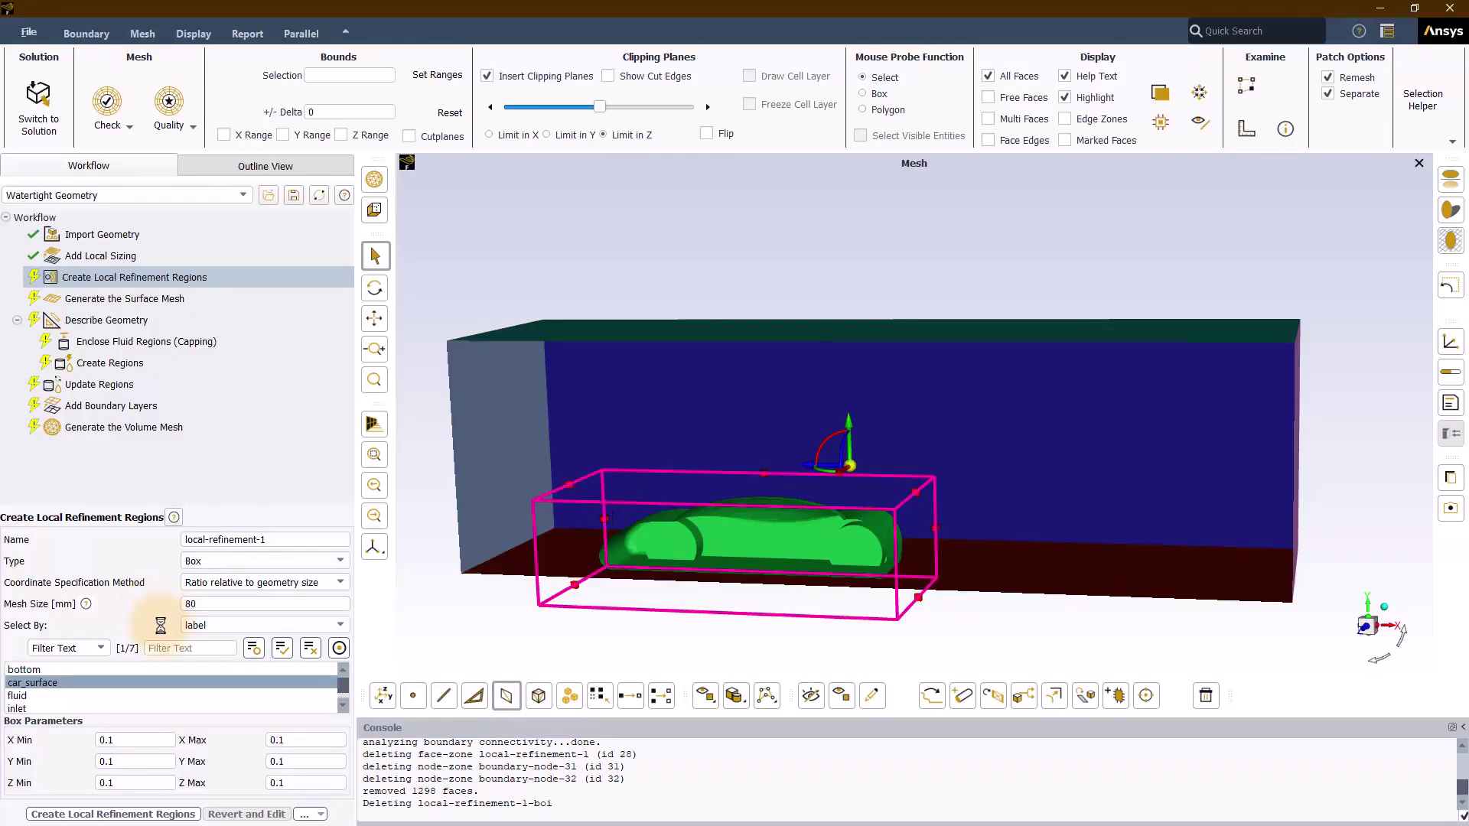
Create the box refinement region and generate the surface mesh
left_click(78, 814)
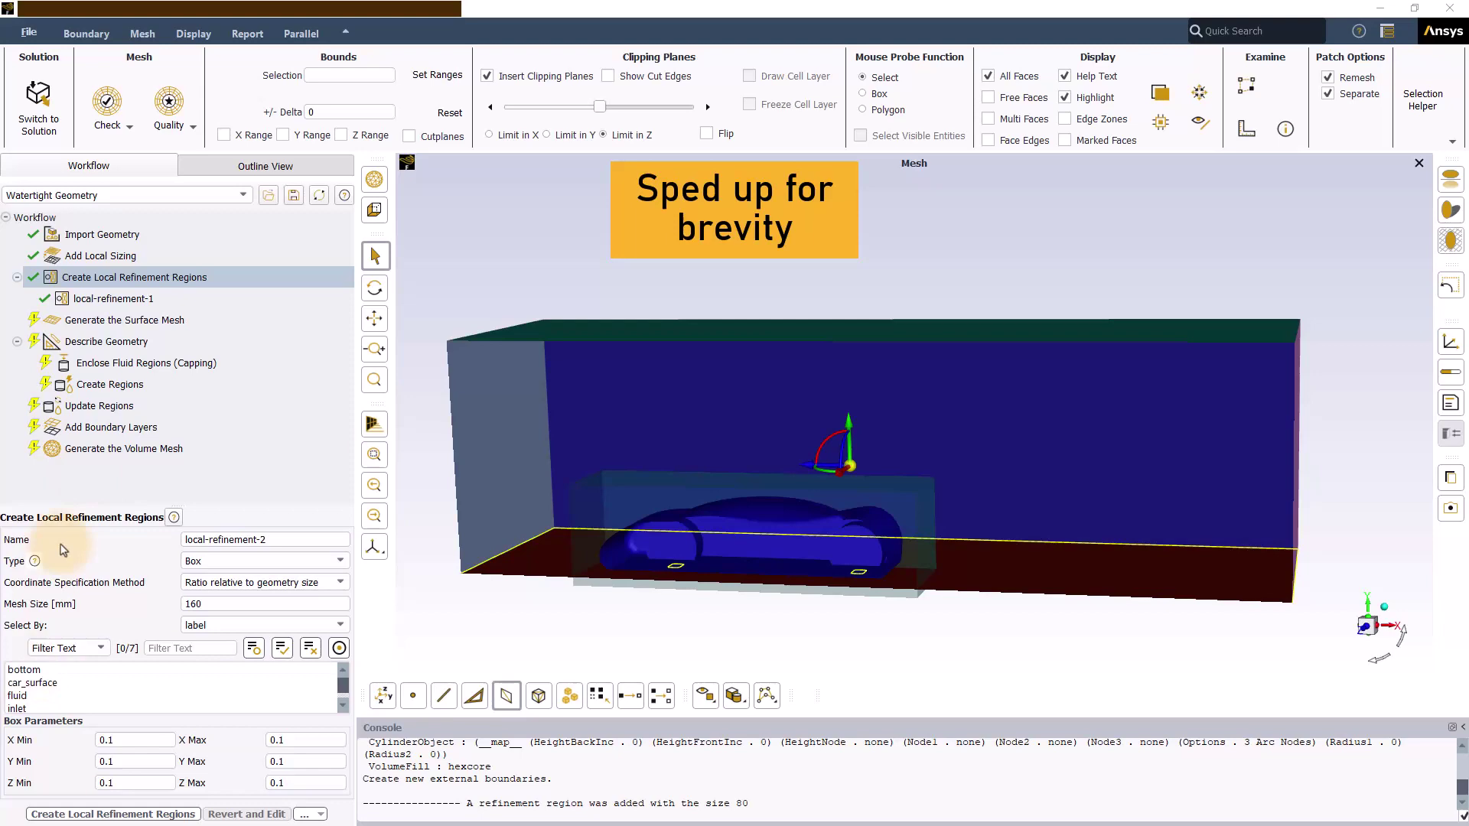
left_click(195, 320)
left_click(79, 814)
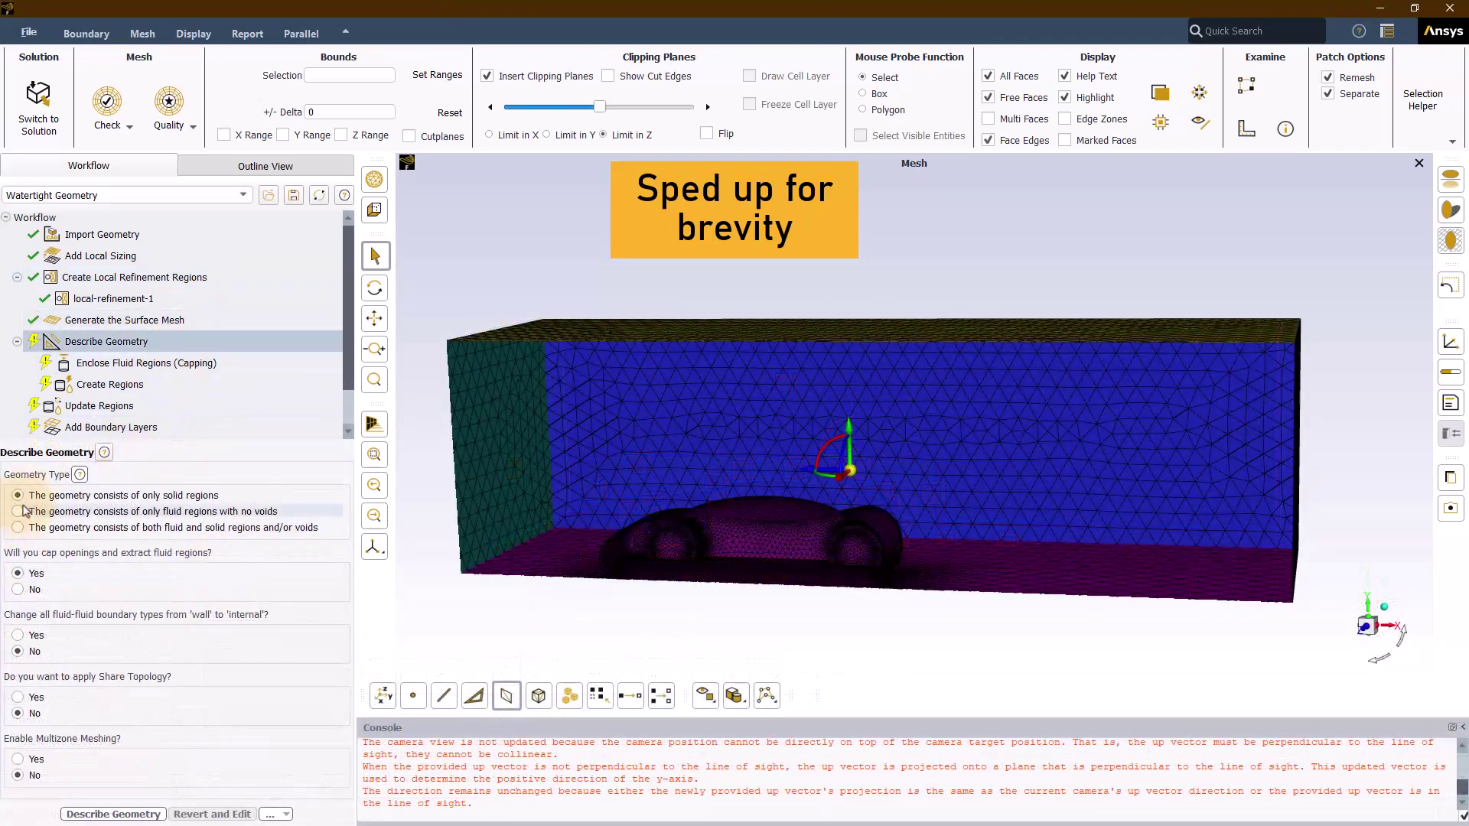
Describe the geometry as fluid-only, apply boundaries, and make fluid_1 a dead region
left_click(18, 511)
left_click(113, 814)
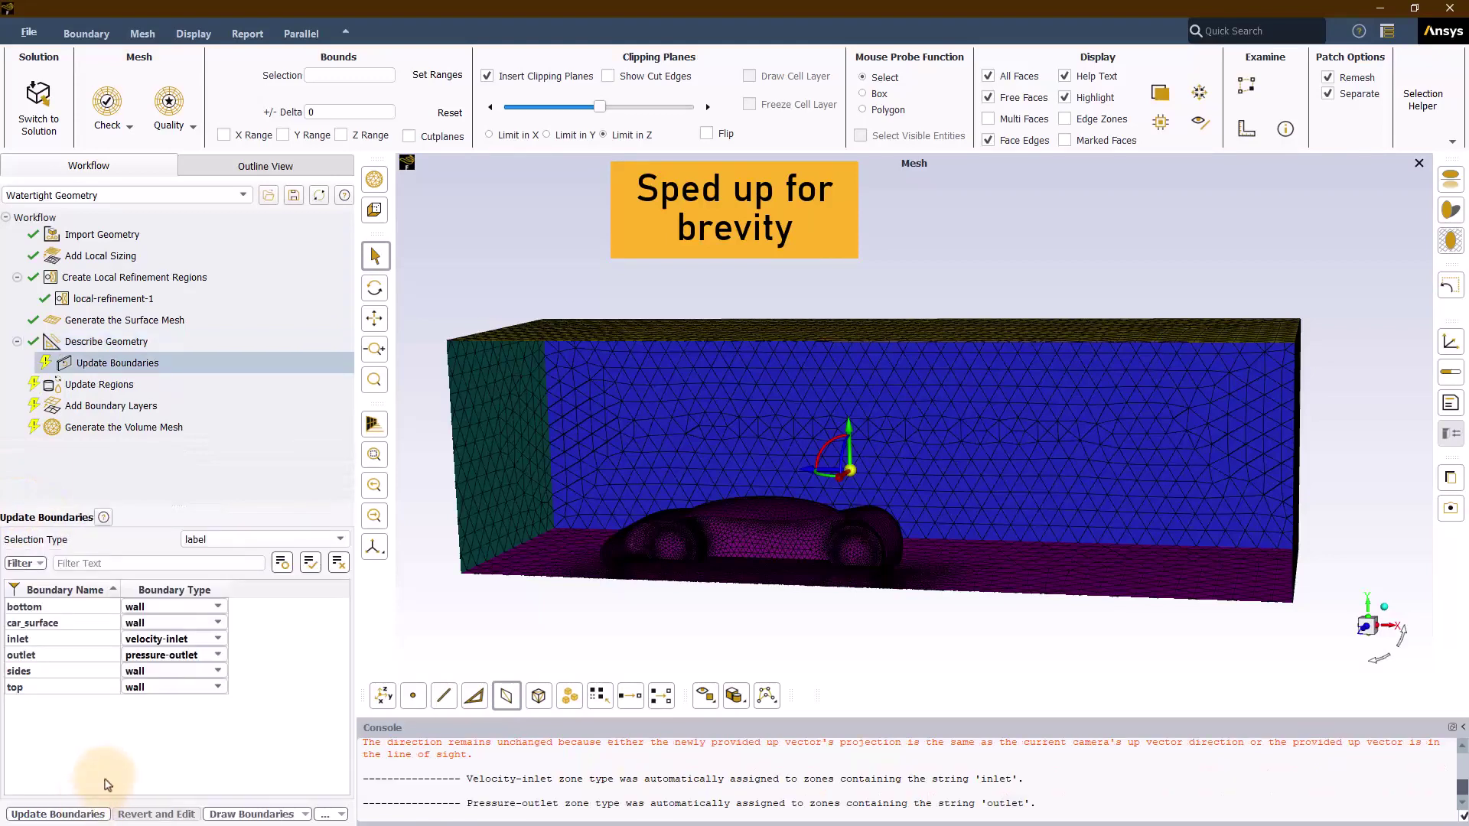
left_click(58, 814)
left_click(157, 603)
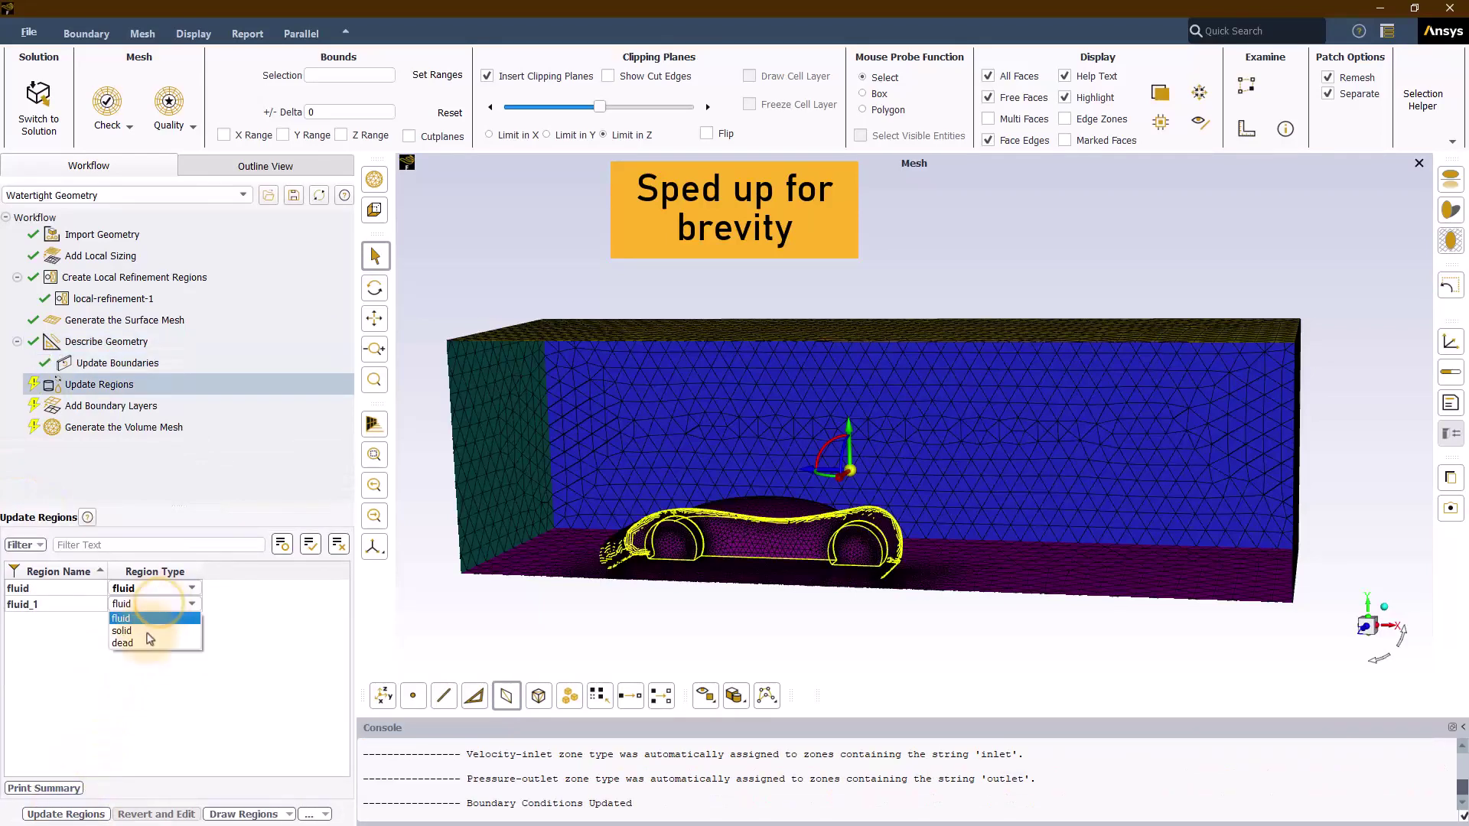
left_click(148, 641)
left_click(68, 814)
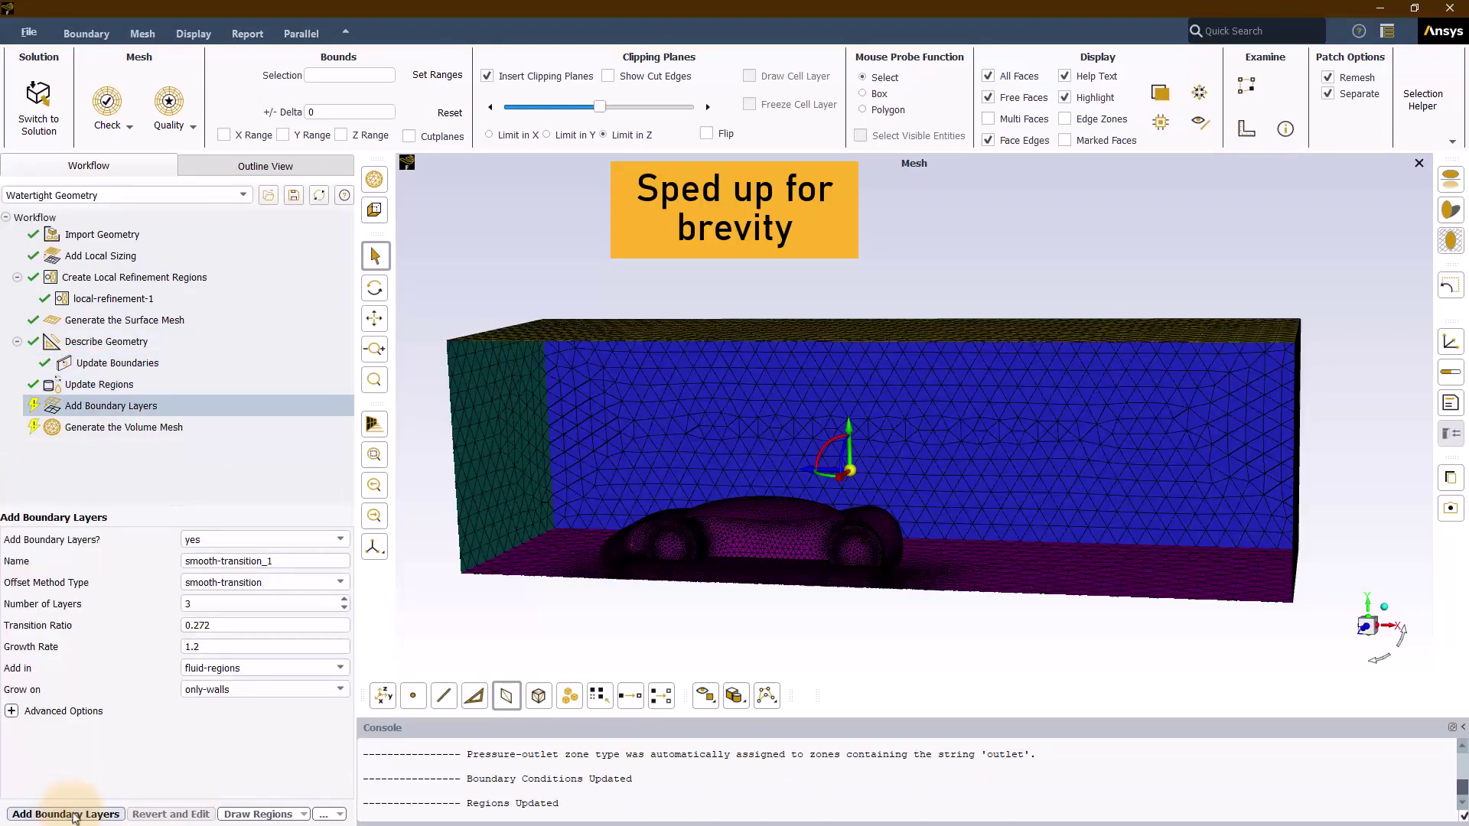
Add smooth-transition boundary layers and generate a poly-hexcore volume mesh
left_click(74, 816)
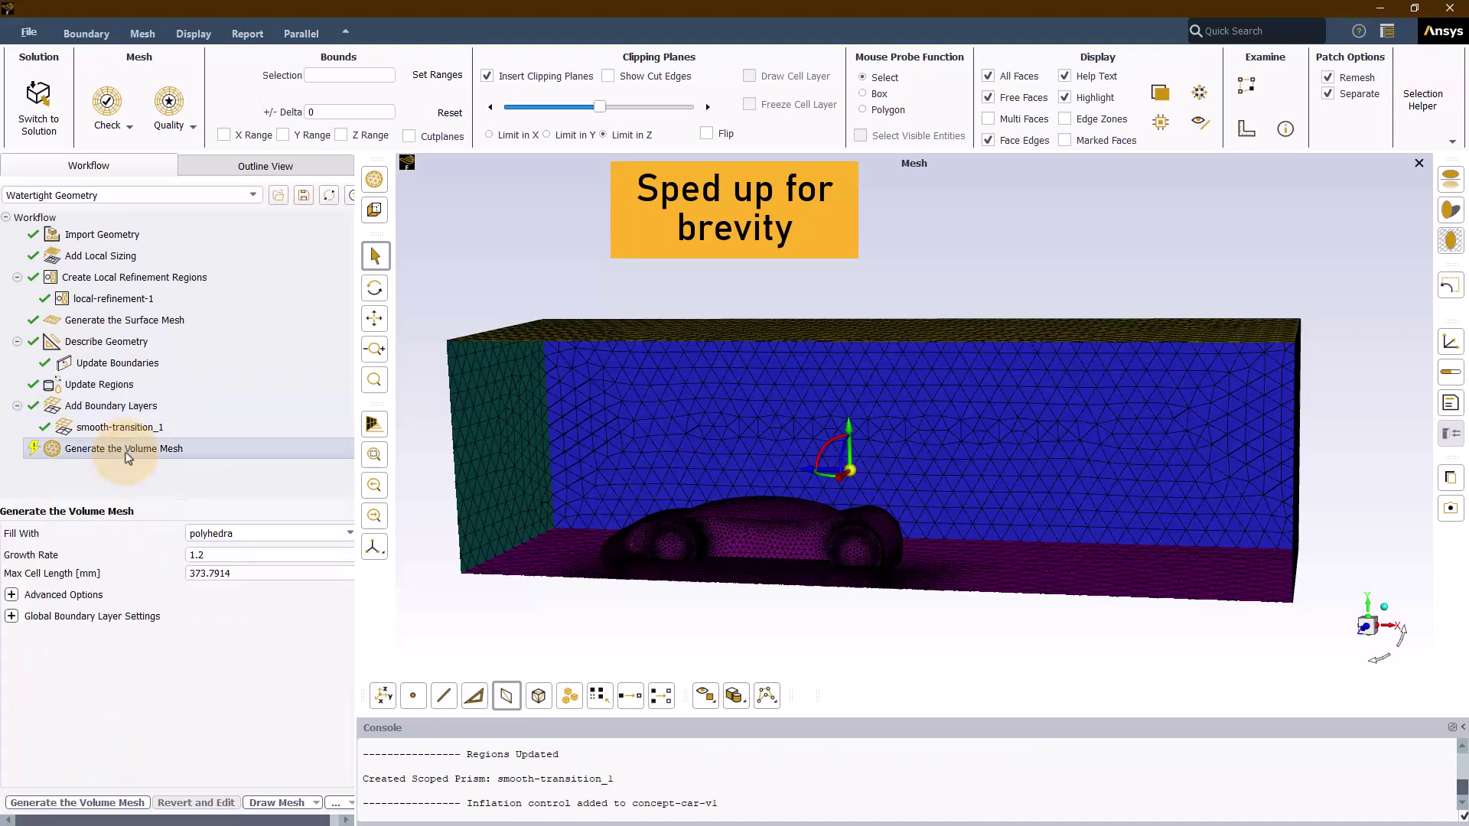
left_click(230, 534)
left_click(218, 551)
left_click(63, 803)
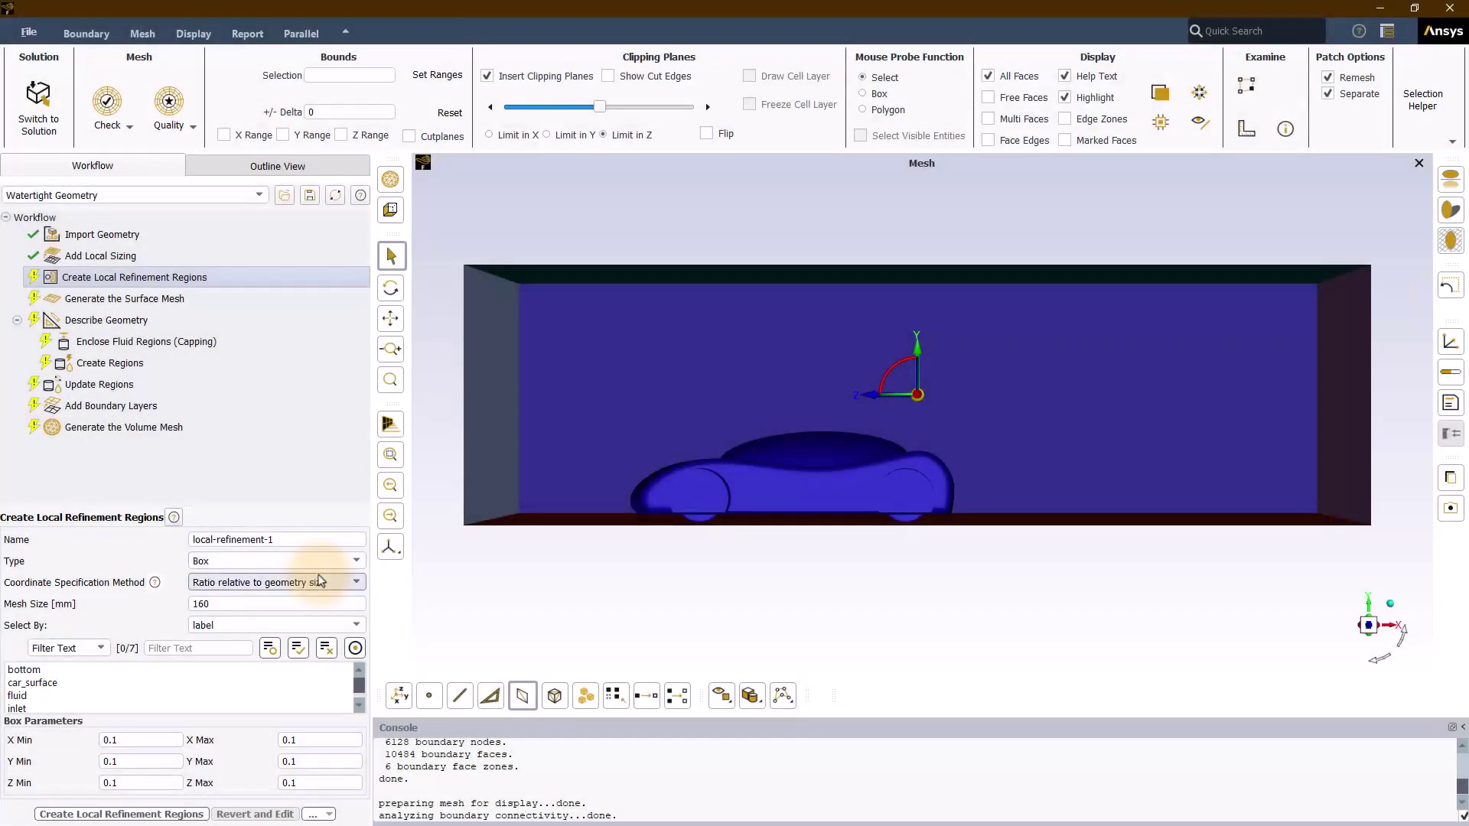
Bring up the region type choices for local-refinement-1
left_click(318, 567)
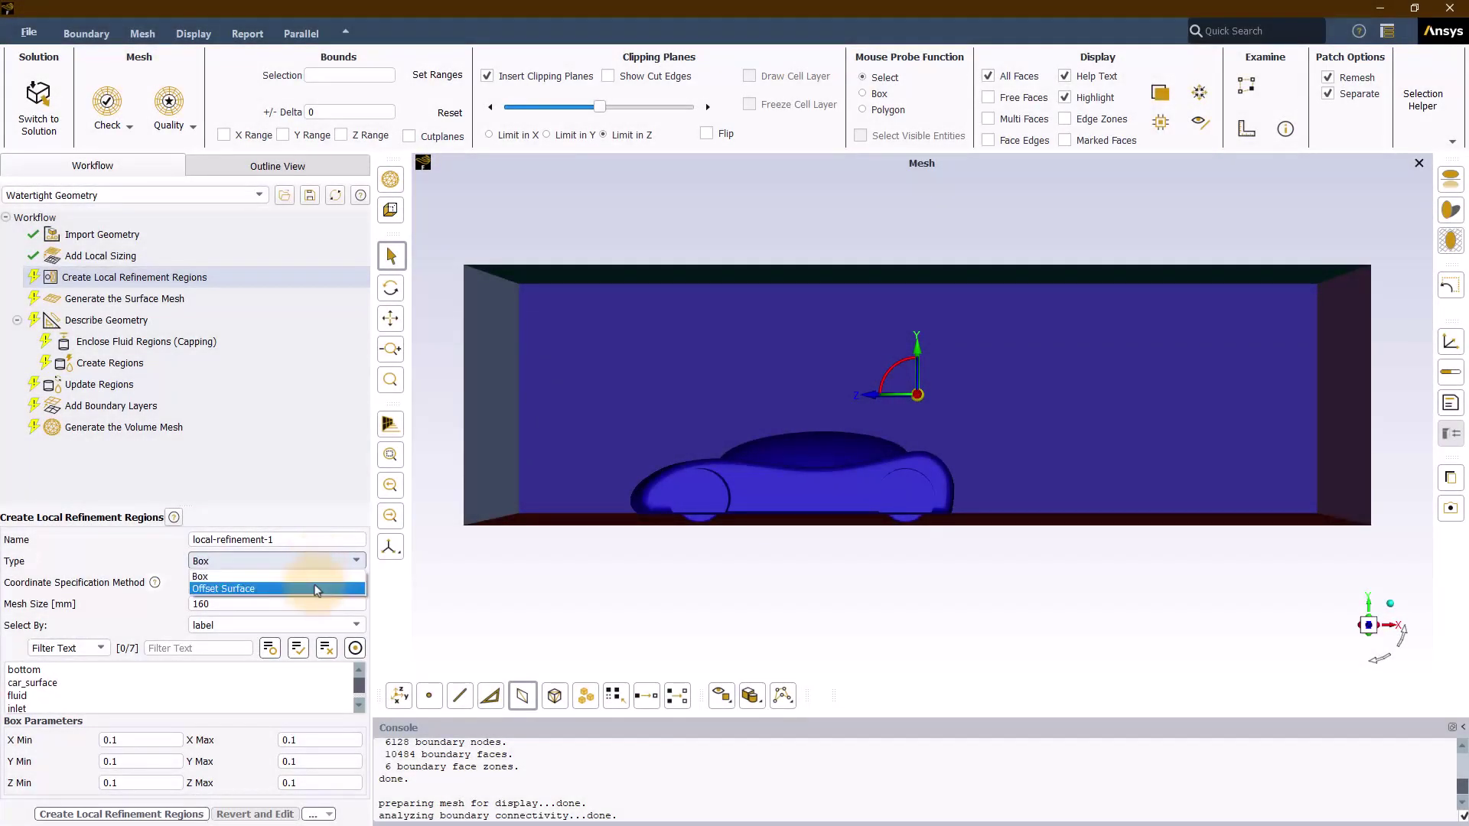
Change local-refinement-1's type from Box to Offset Surface
left_click(319, 590)
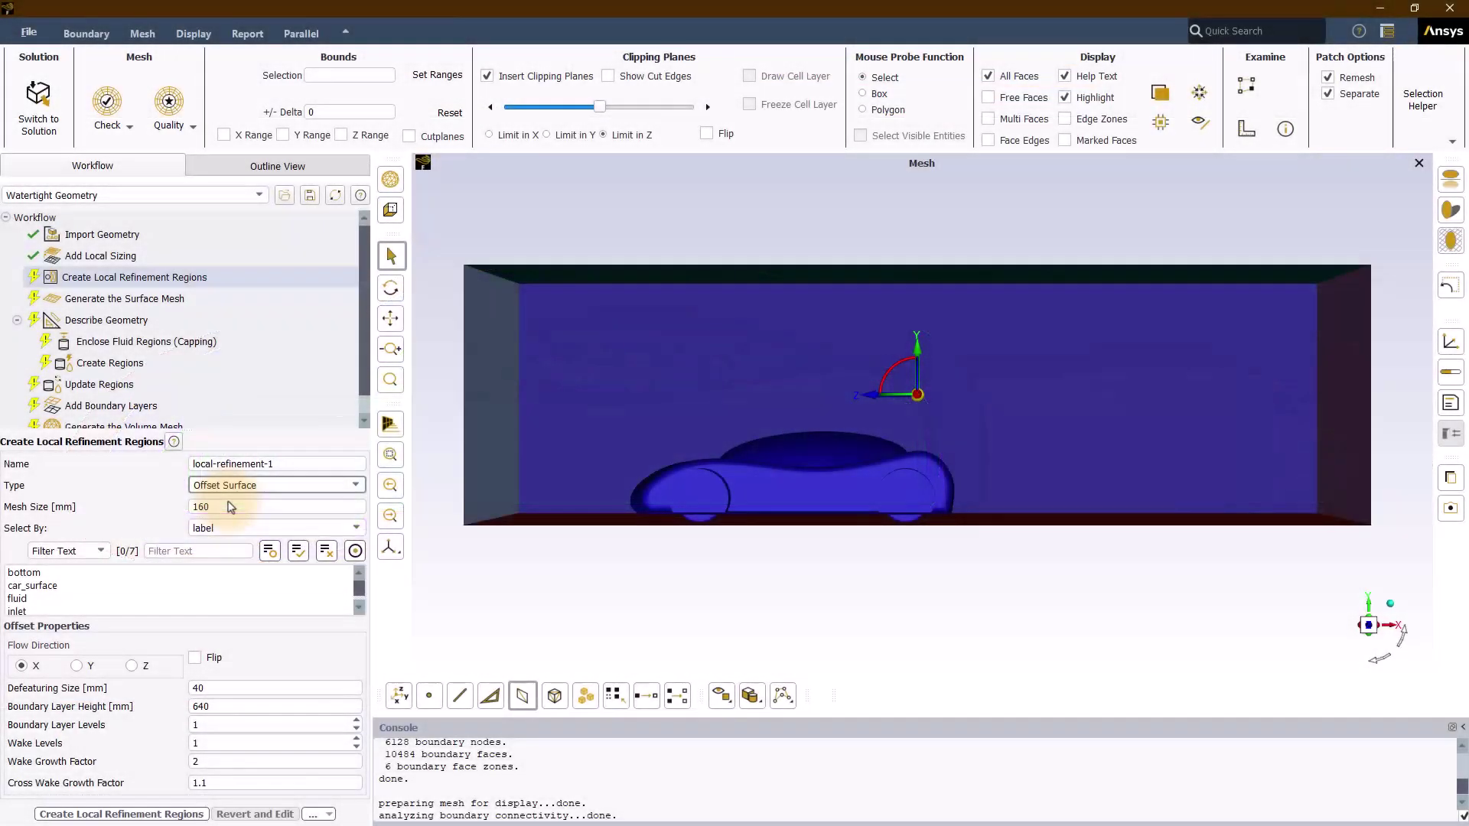
Create local-refinement-1 as a 20 mm offset surface scoped to car_surface
left_click(275, 528)
left_click(317, 588)
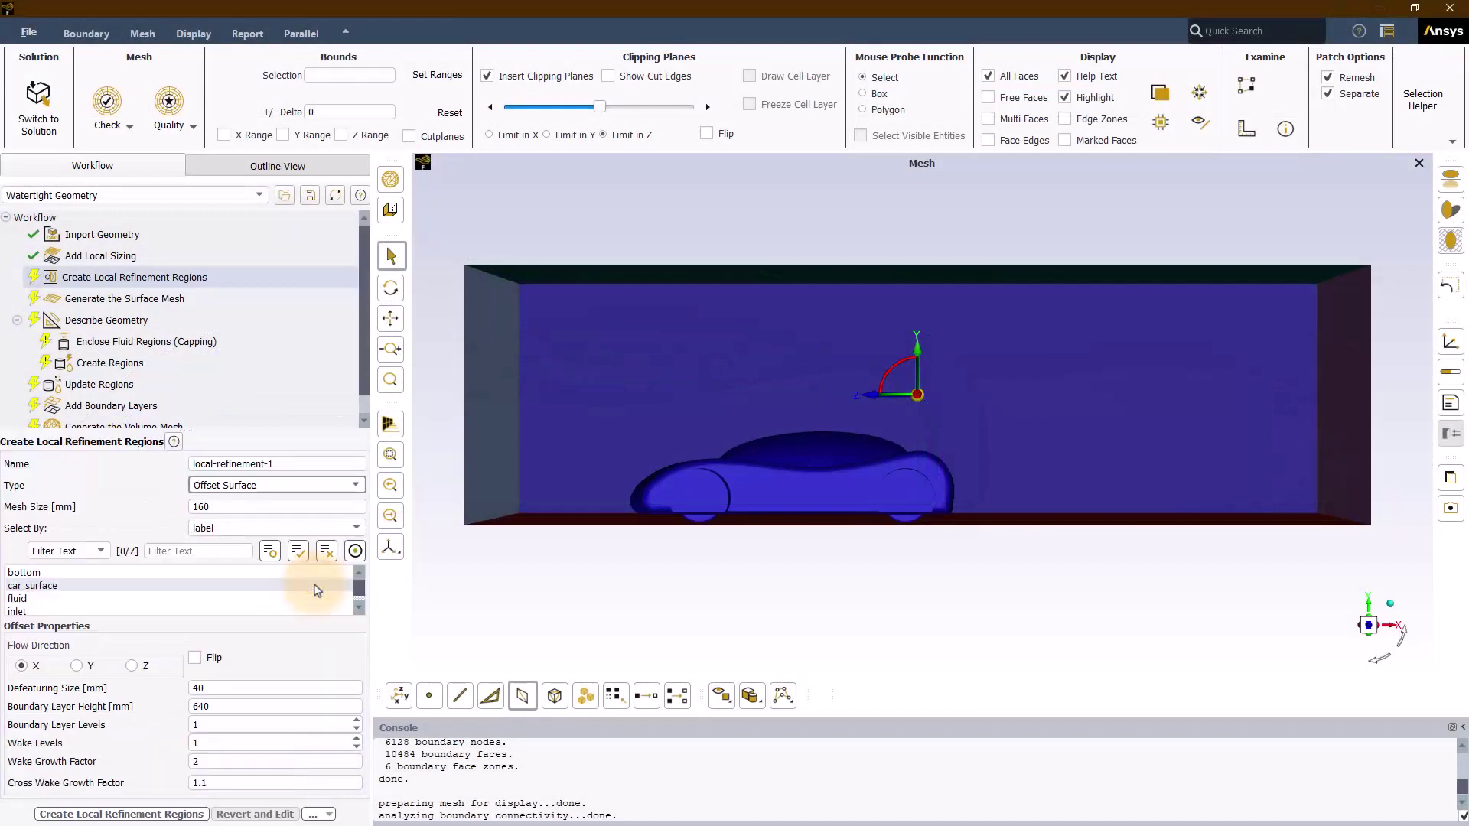
left_click_drag(230, 506, 170, 513)
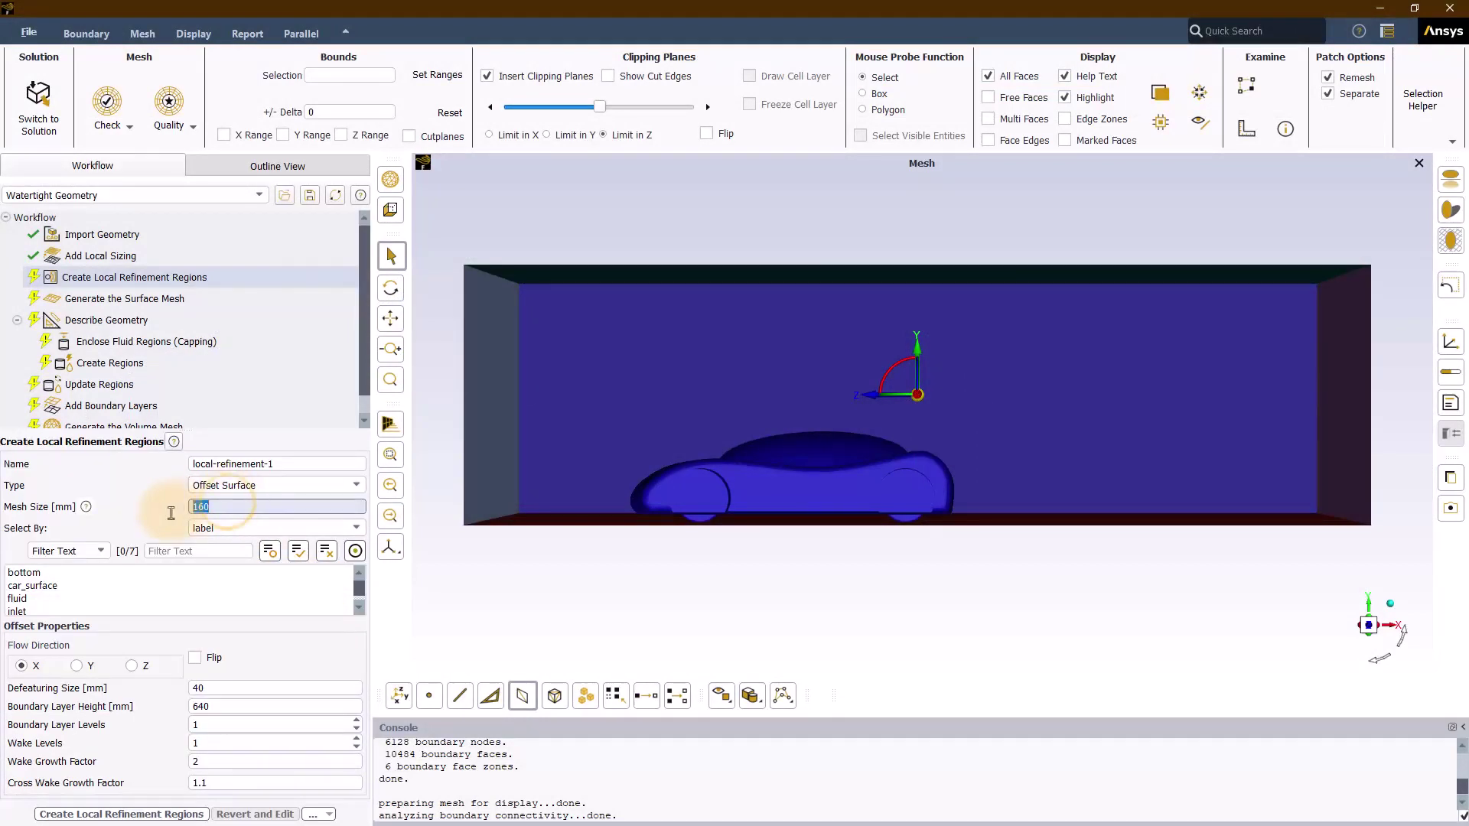
type("20")
key("Return")
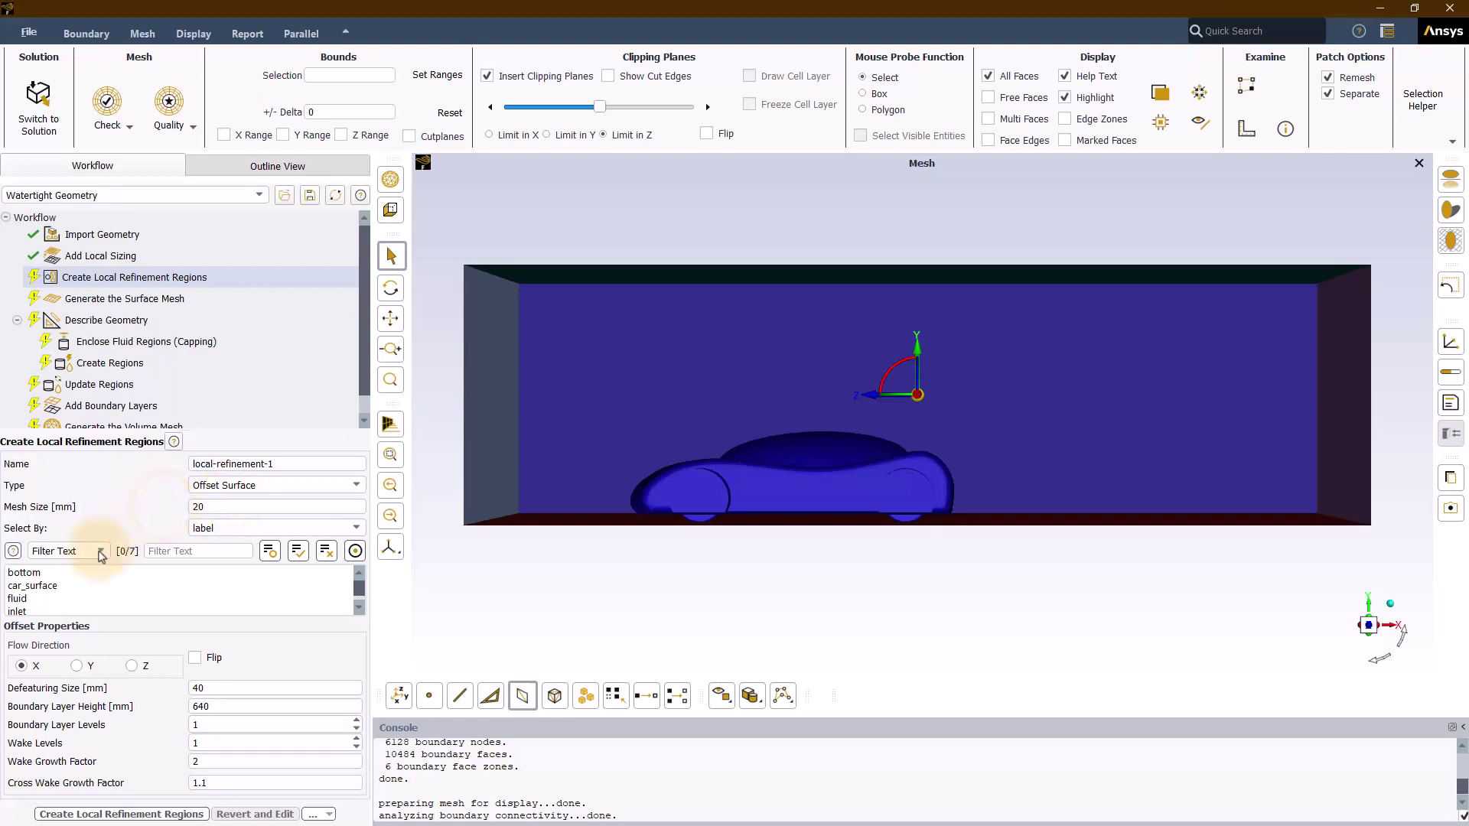
left_click(46, 585)
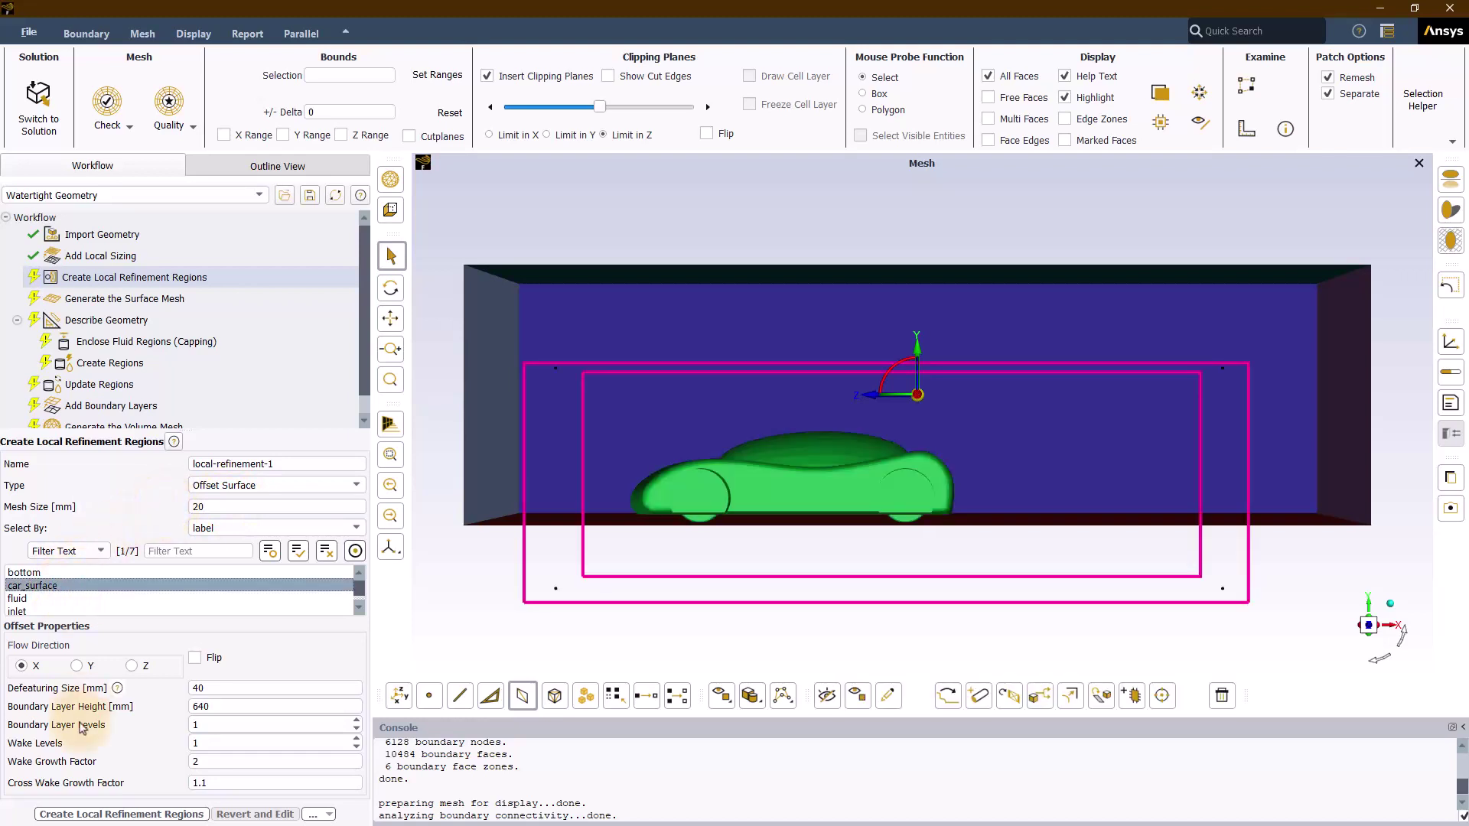
left_click(74, 816)
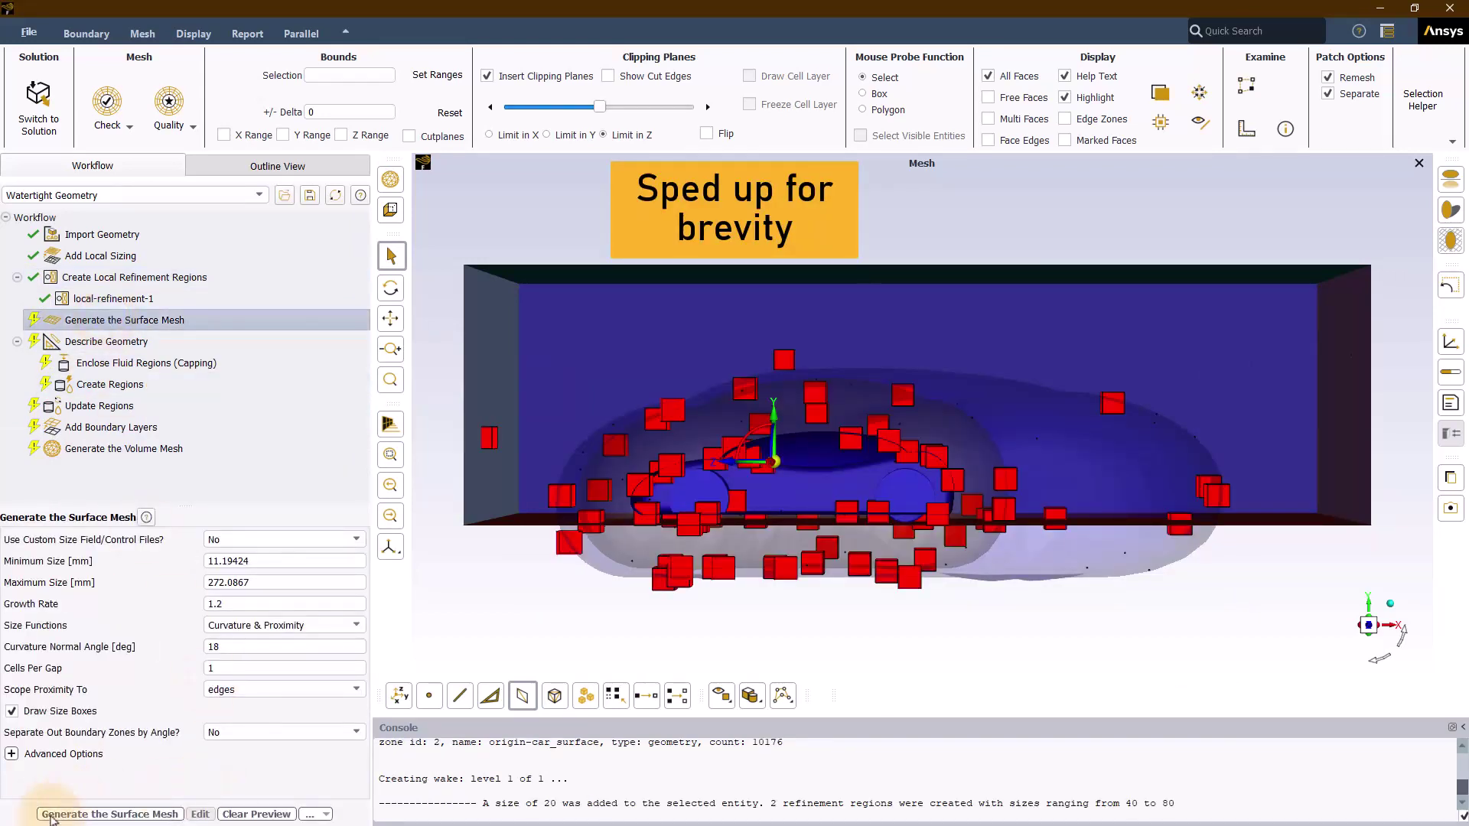
Generate the surface mesh, describe fluid-only geometry, apply boundaries, and make fluid_1 dead
left_click(52, 816)
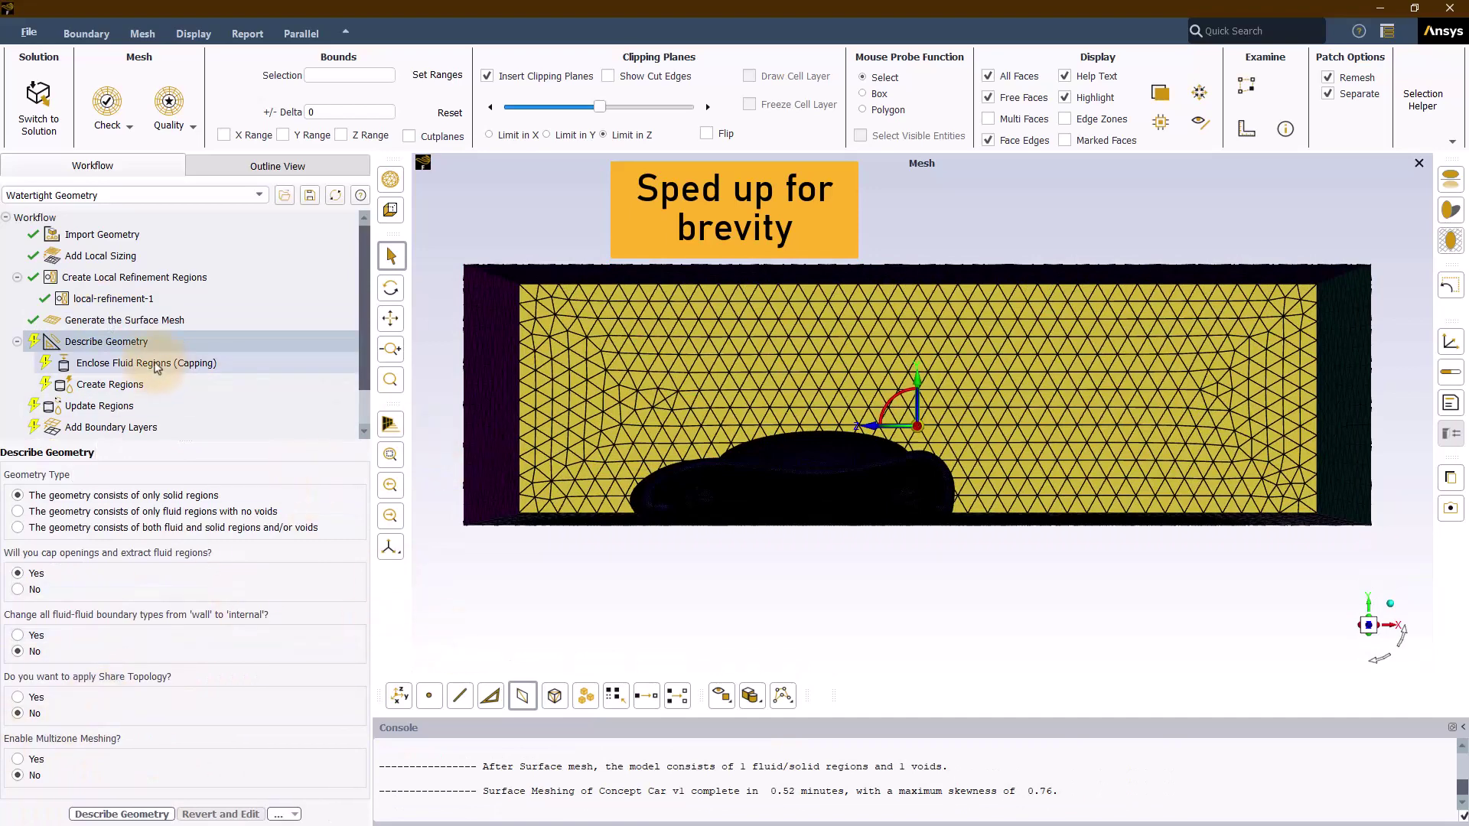
left_click(17, 511)
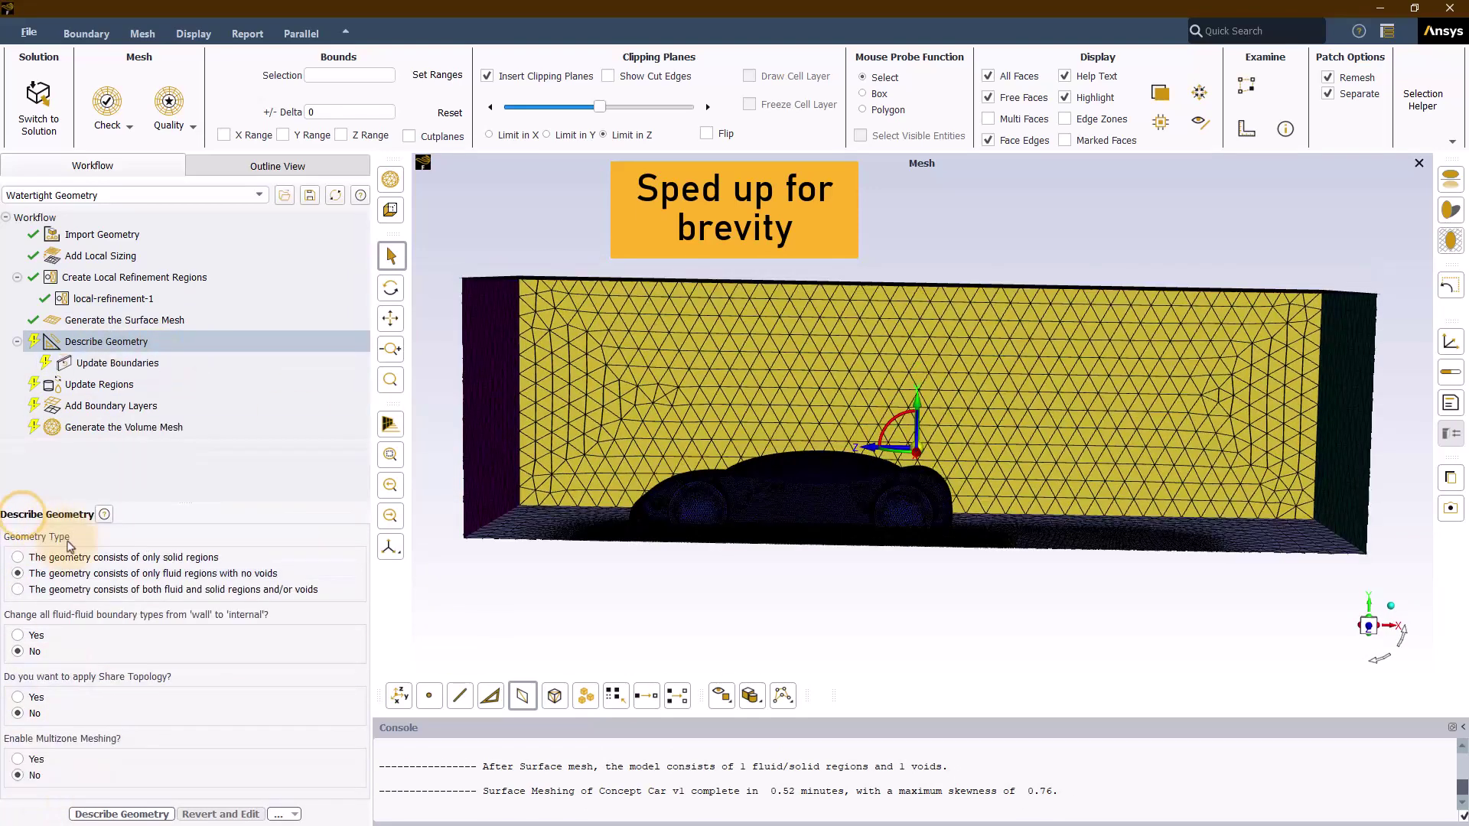
left_click(90, 814)
left_click(60, 814)
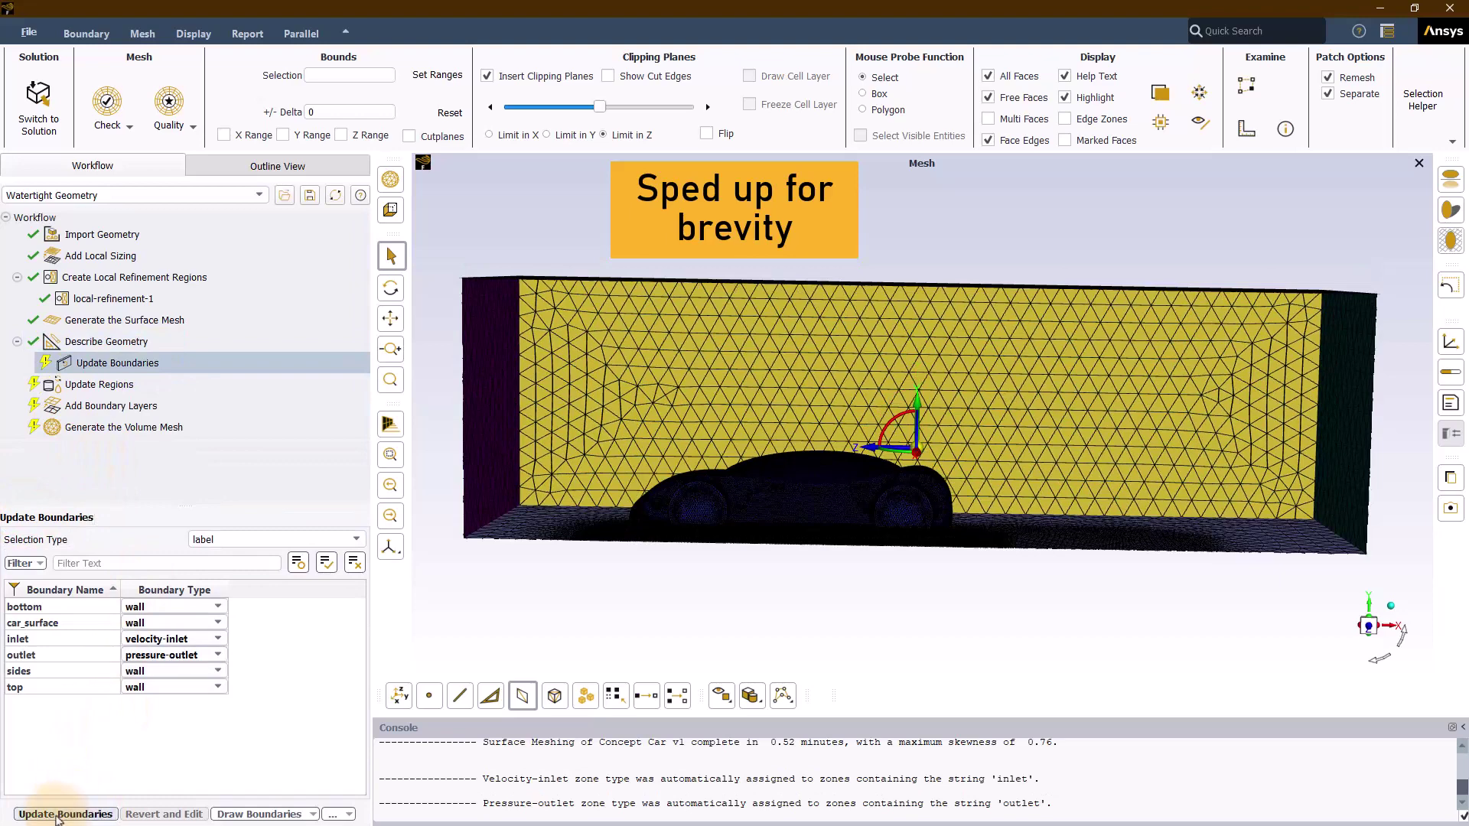
left_click(153, 604)
left_click(129, 635)
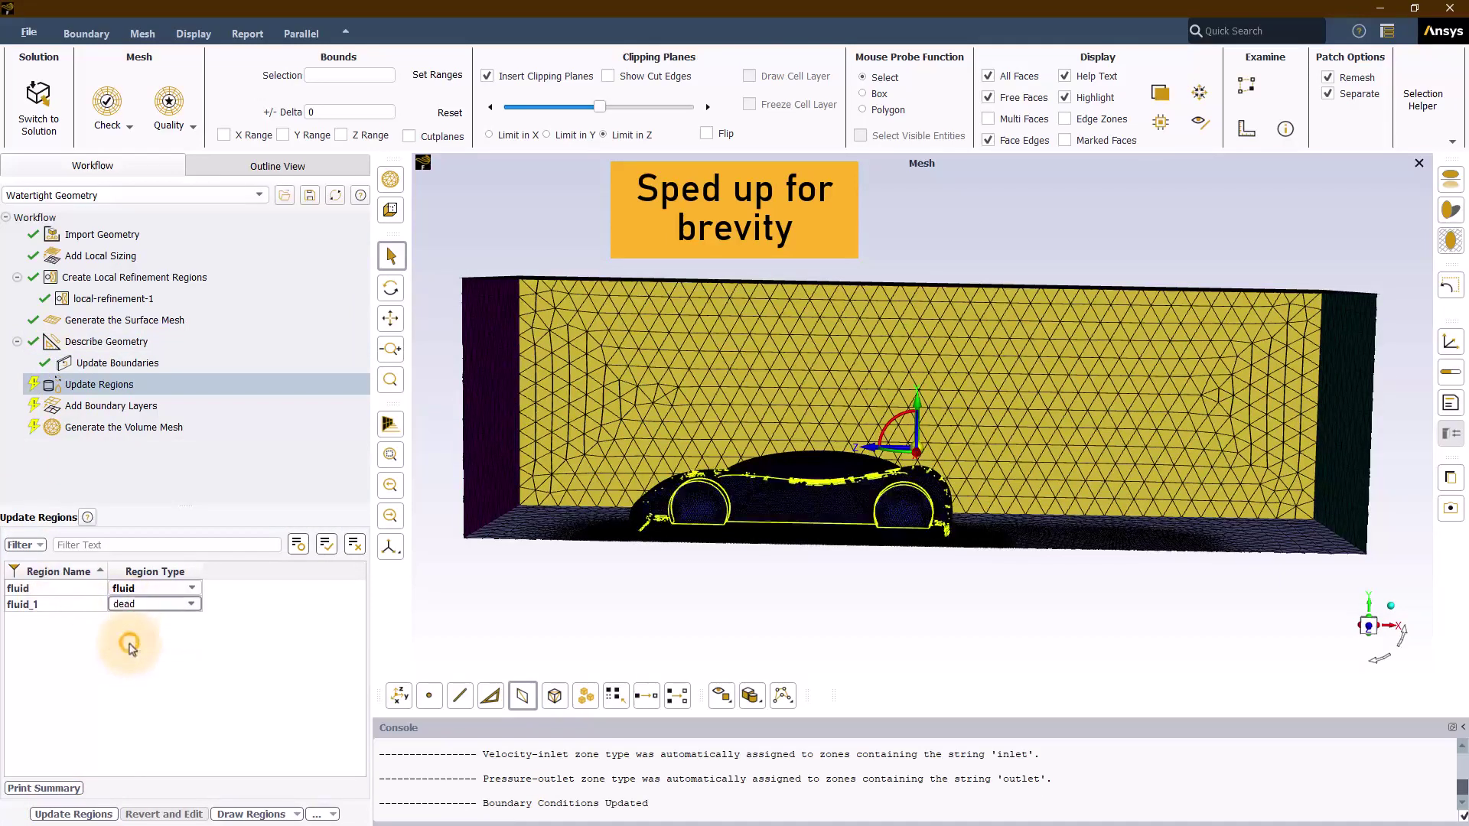
left_click(53, 816)
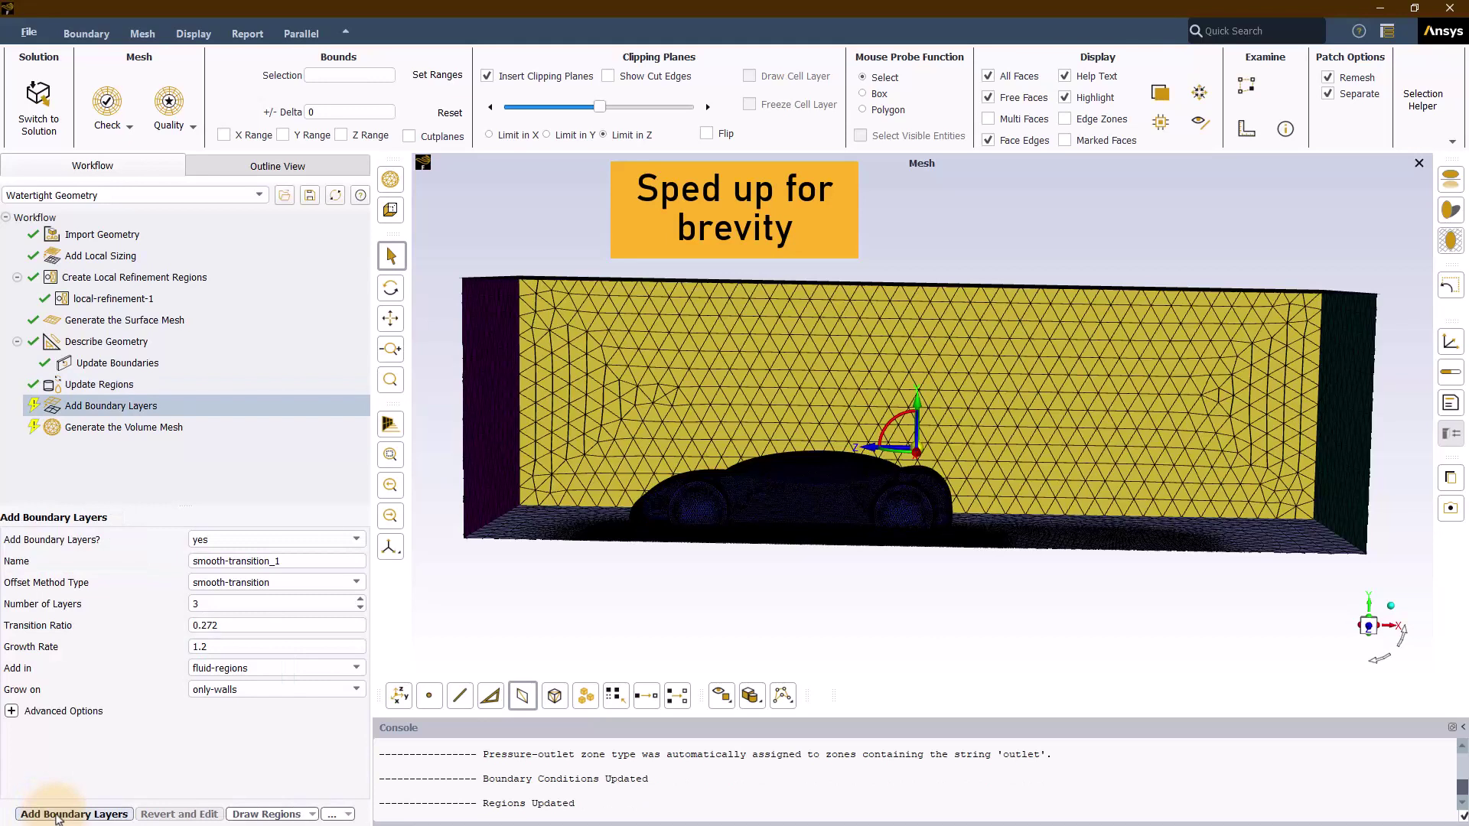
Add smooth-transition boundary layers and generate the poly-hexcore volume mesh
left_click(56, 815)
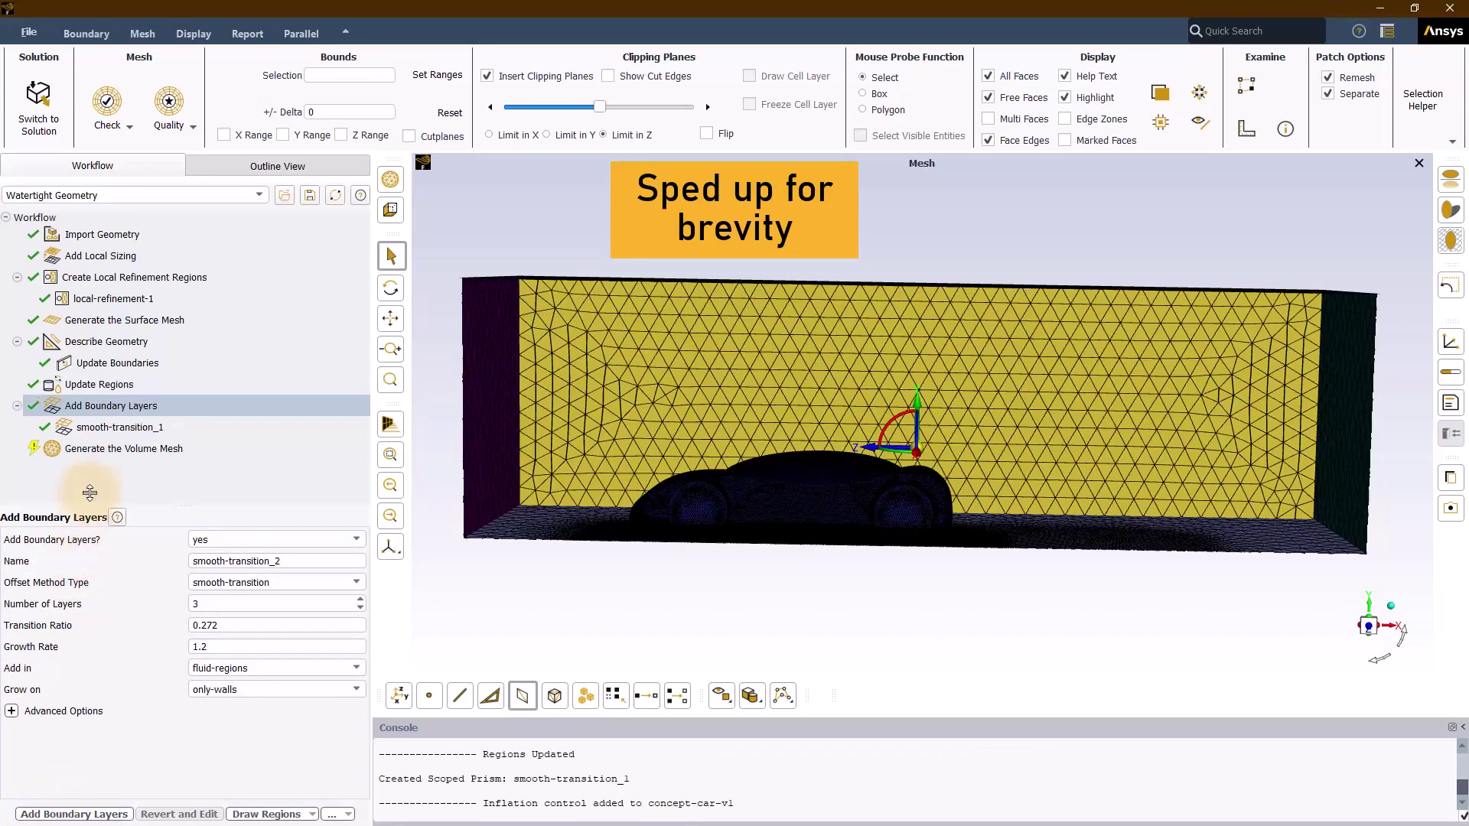
left_click(105, 450)
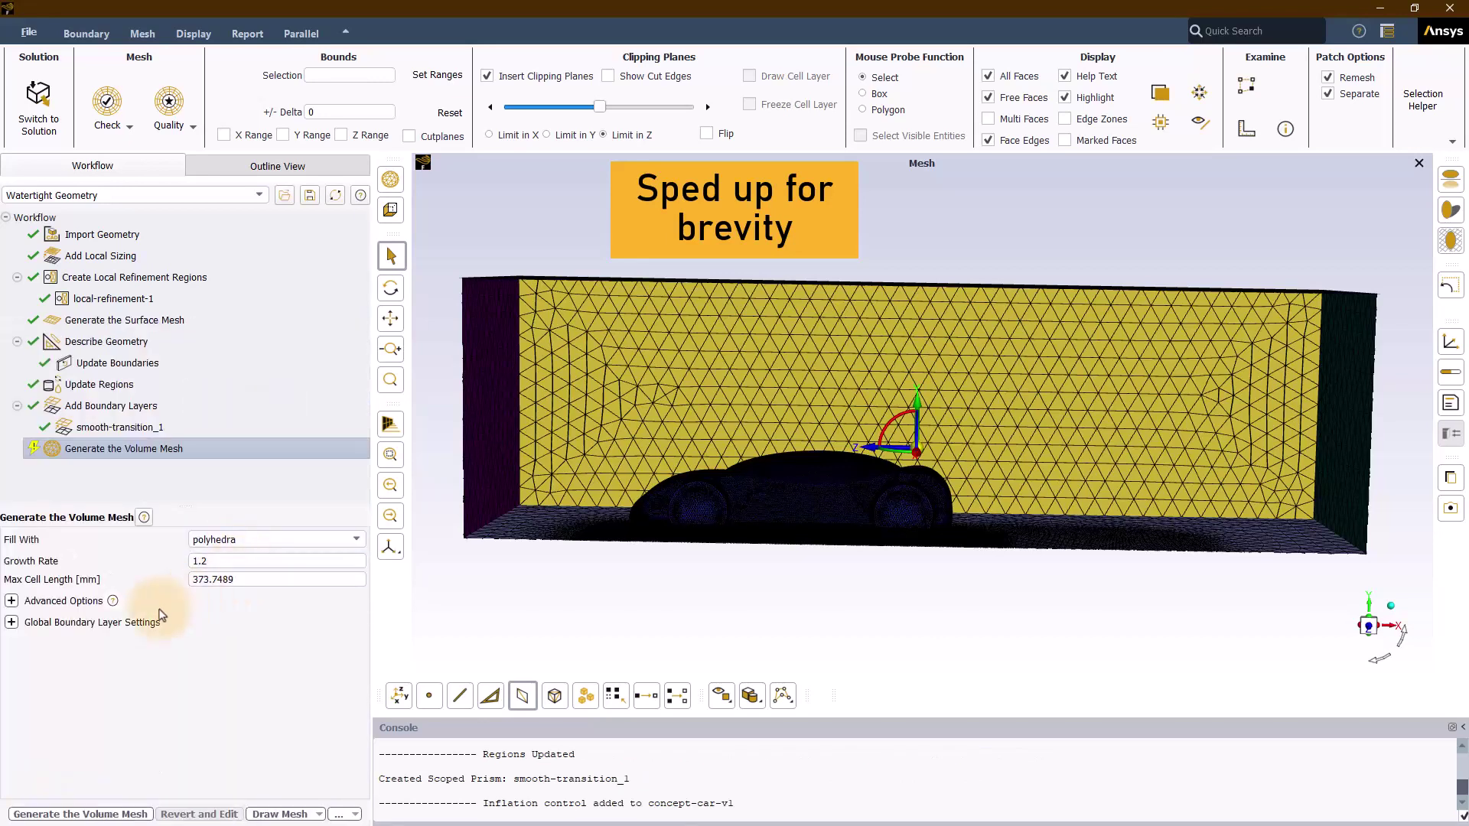
left_click(253, 538)
left_click(220, 563)
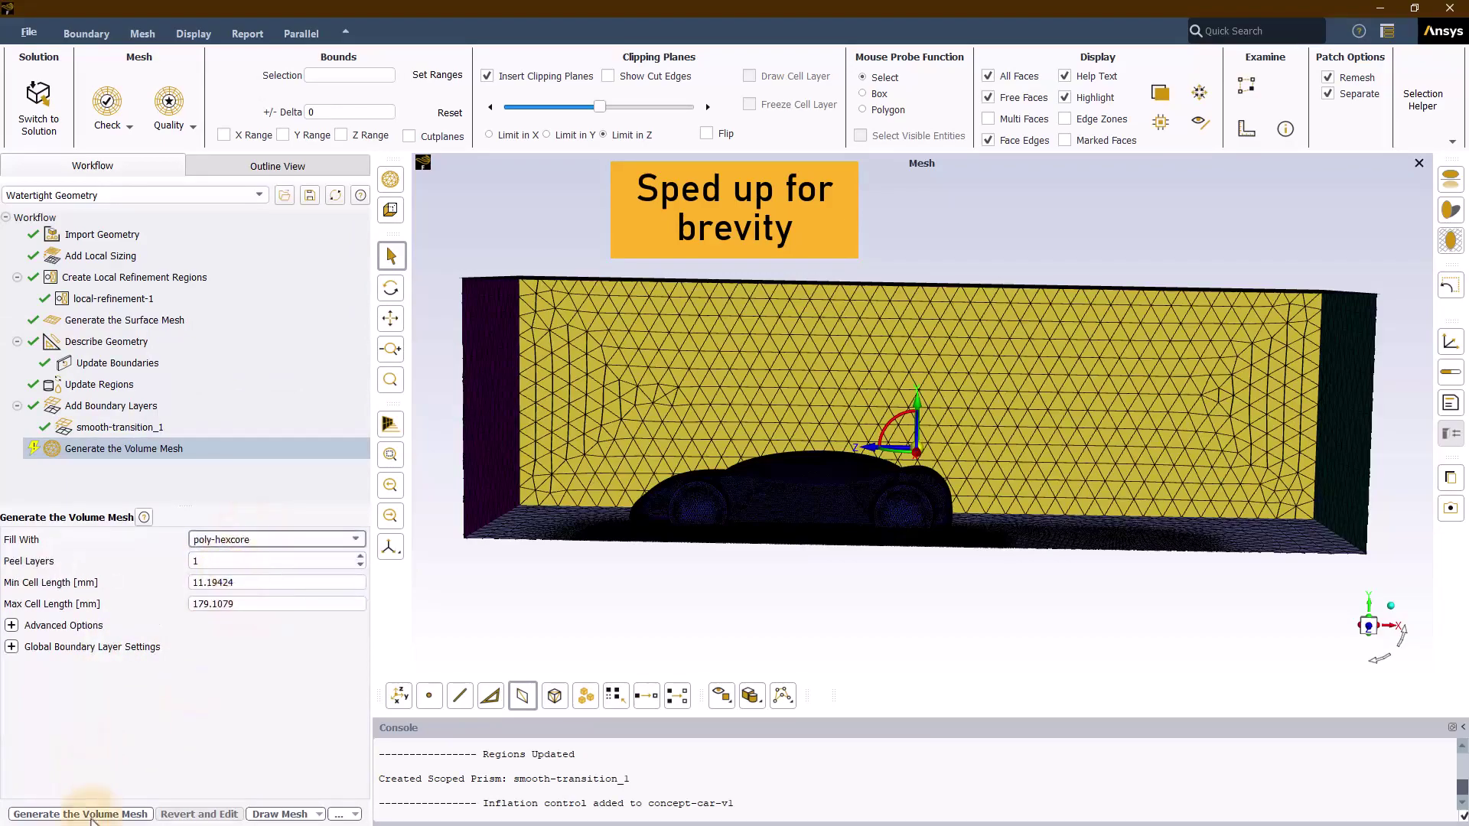
left_click(80, 814)
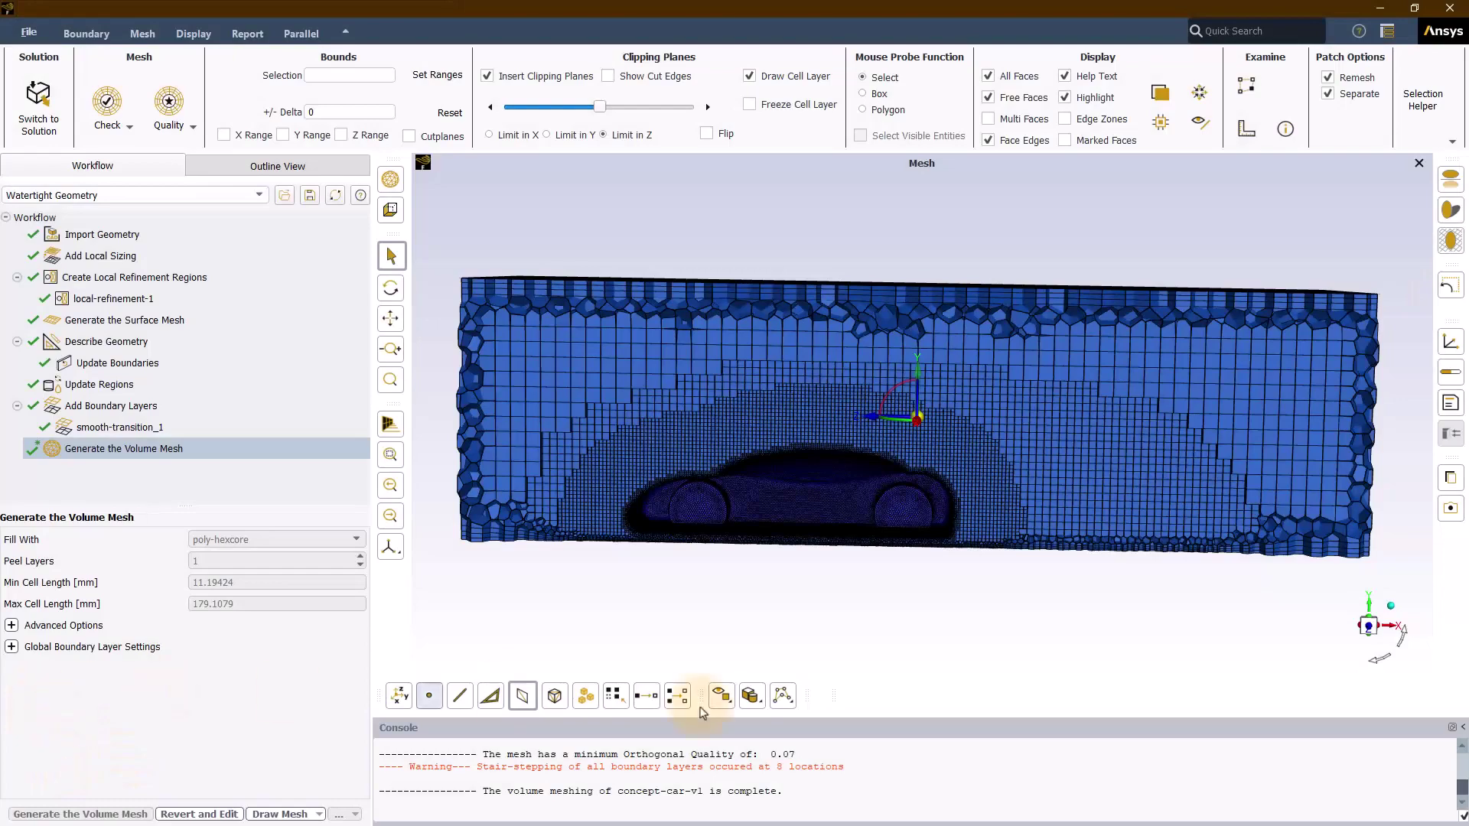
Orbit and zoom to inspect the finished volume mesh cells around the car
left_click_drag(974, 612, 876, 482)
scroll(873, 475, "up", 2)
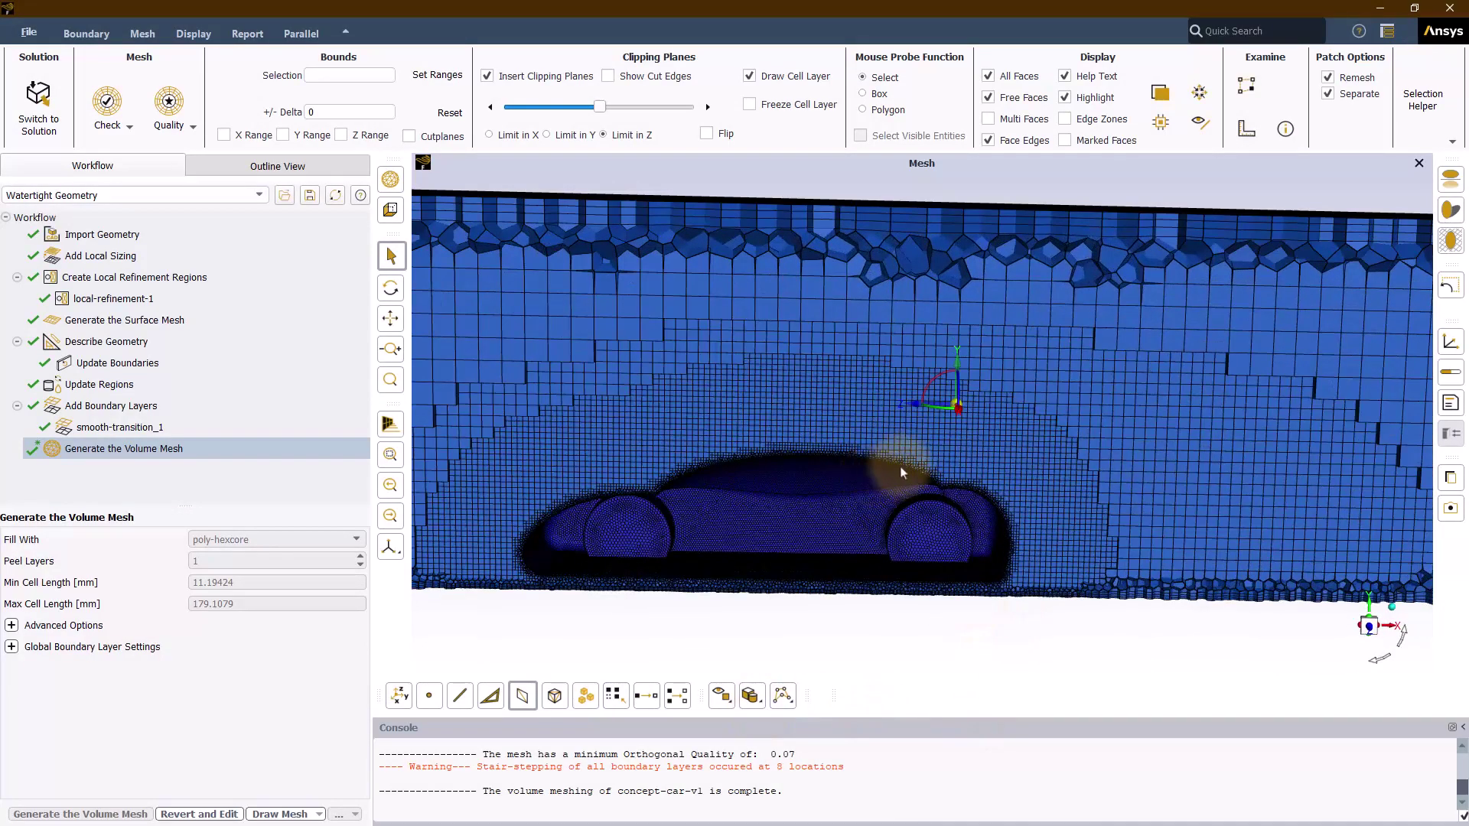
scroll(901, 472, "up", 2)
scroll(902, 468, "up", 3)
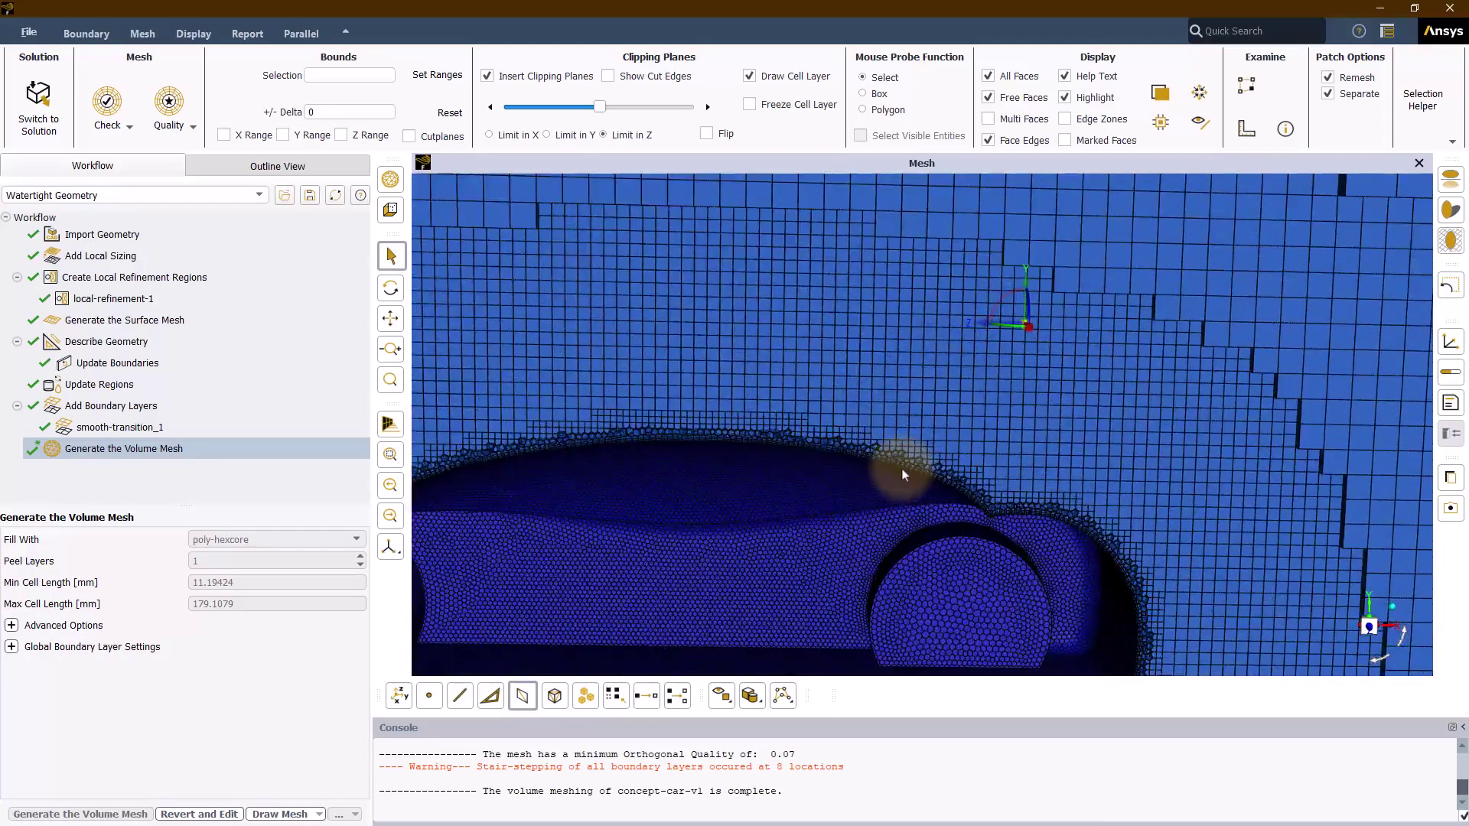
scroll(902, 468, "down", 2)
scroll(902, 468, "down", 5)
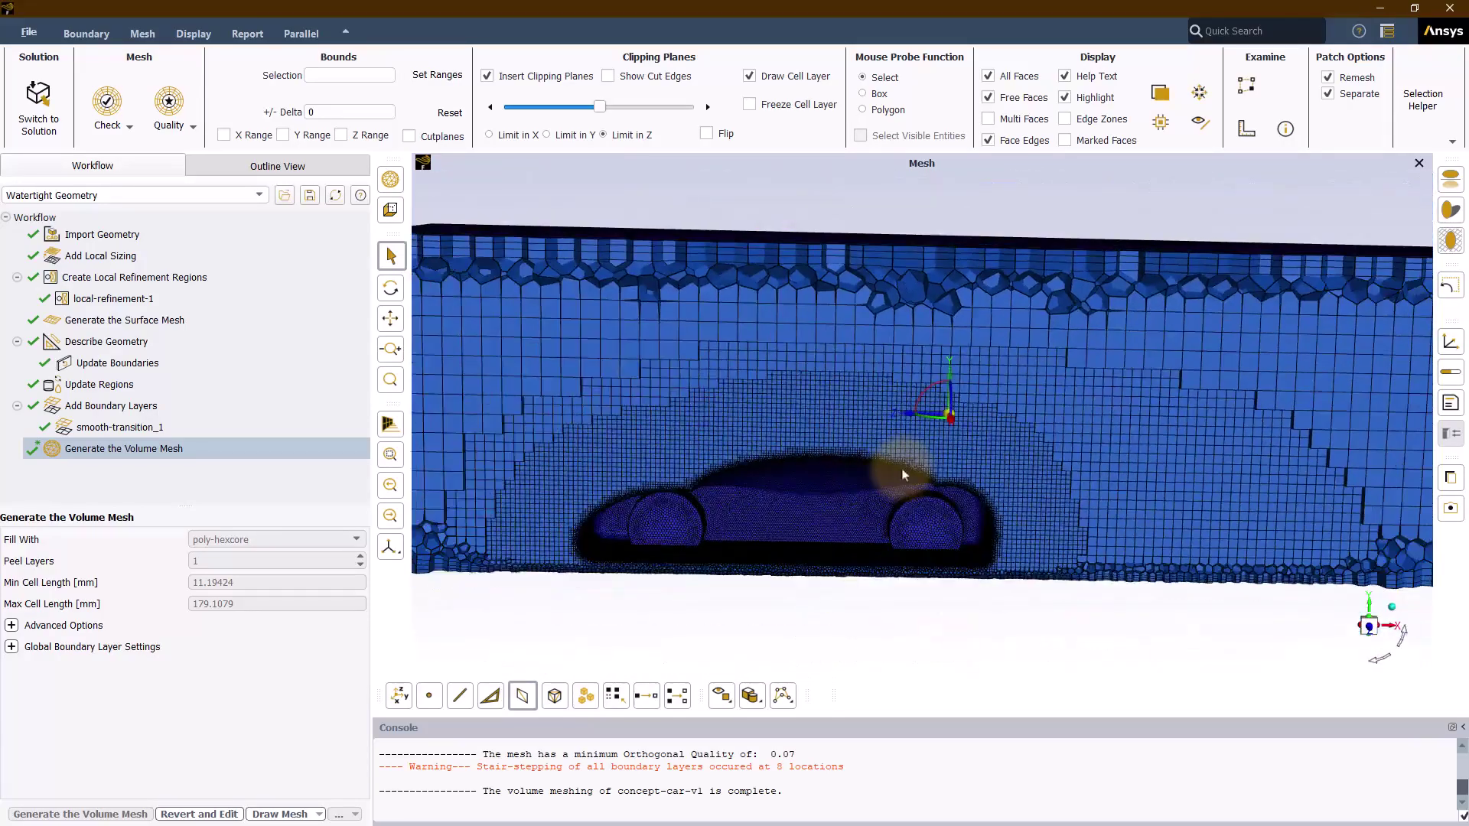